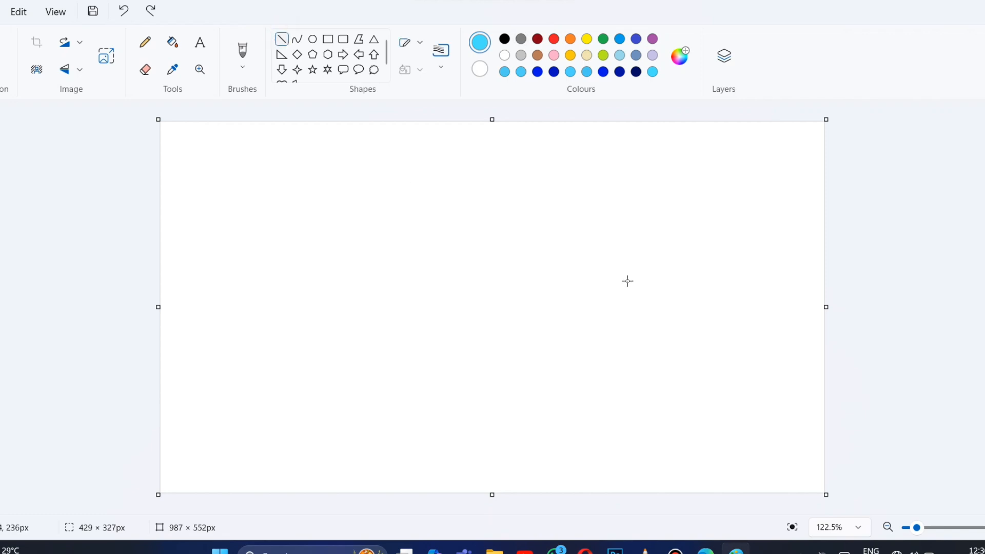
Draw a yellow diagonal line spanning about 546 × 321 px across the canvas's lower-right corner and fill that corner with yellow.
mouse_move(804, 314)
left_mouse_down()
mouse_move(472, 496)
mouse_move(842, 288)
left_mouse_up()
left_click_drag(472, 497, 477, 503)
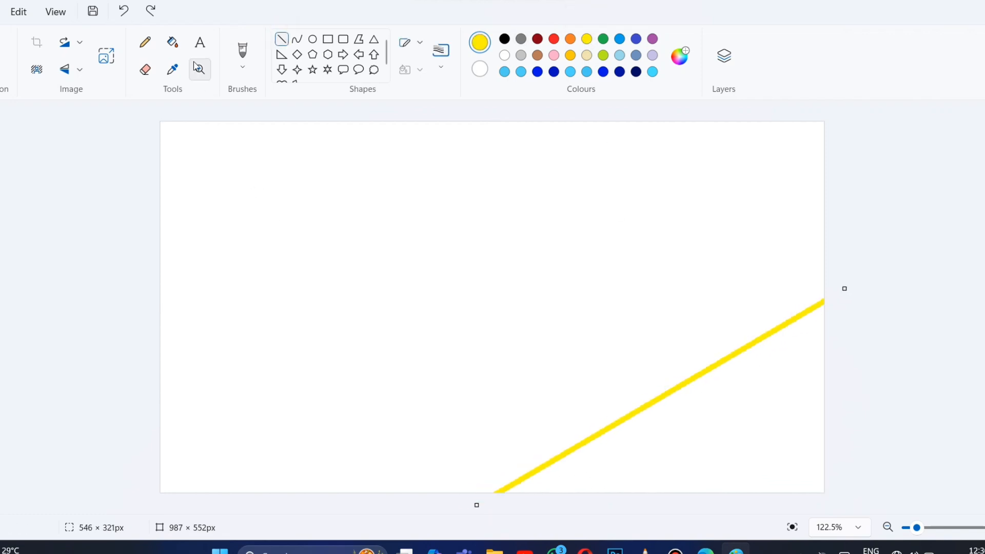
left_click(172, 42)
left_click(739, 358)
Using a slightly darker yellow, draw a second diagonal line spanning about 786 × 535 px and fill the band beneath it.
left_click(686, 65)
left_click_drag(529, 99, 531, 108)
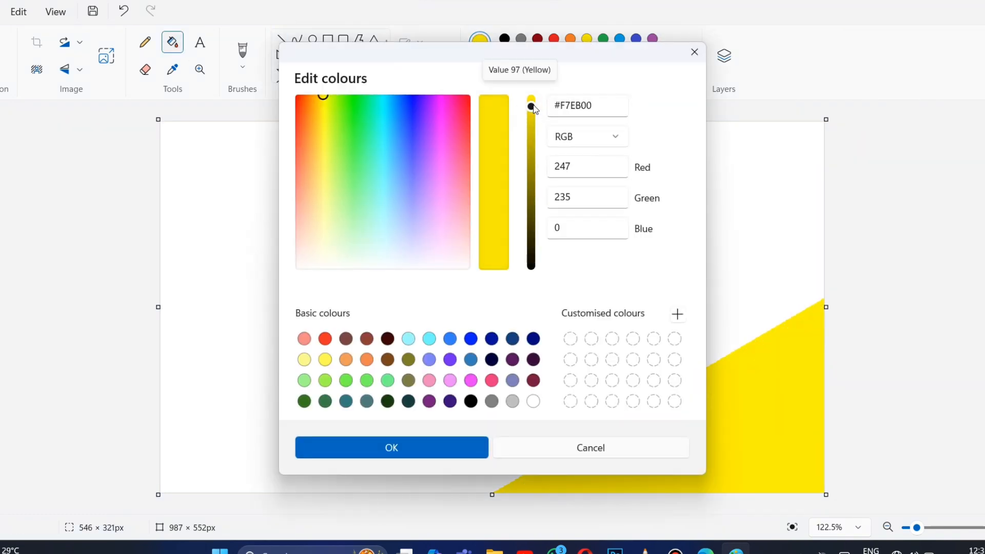
left_click(391, 446)
left_click(281, 39)
mouse_move(809, 165)
left_mouse_down()
mouse_move(340, 488)
mouse_move(841, 149)
left_mouse_up()
left_click(172, 42)
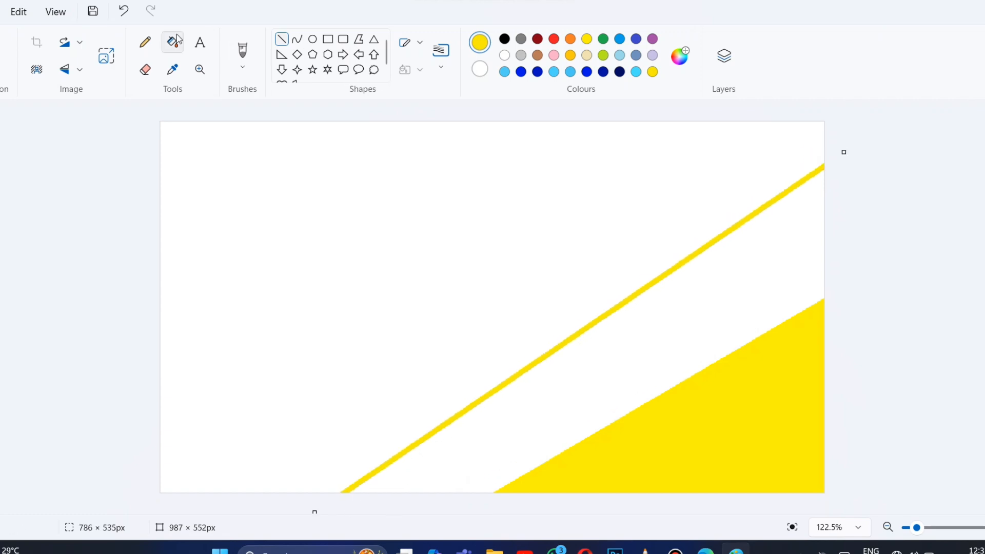
left_click(740, 271)
Using turquoise, draw a third diagonal line spanning about 824 × 588 px above the yellow area and fill the band between.
left_click(680, 55)
left_click(431, 447)
left_click(536, 70)
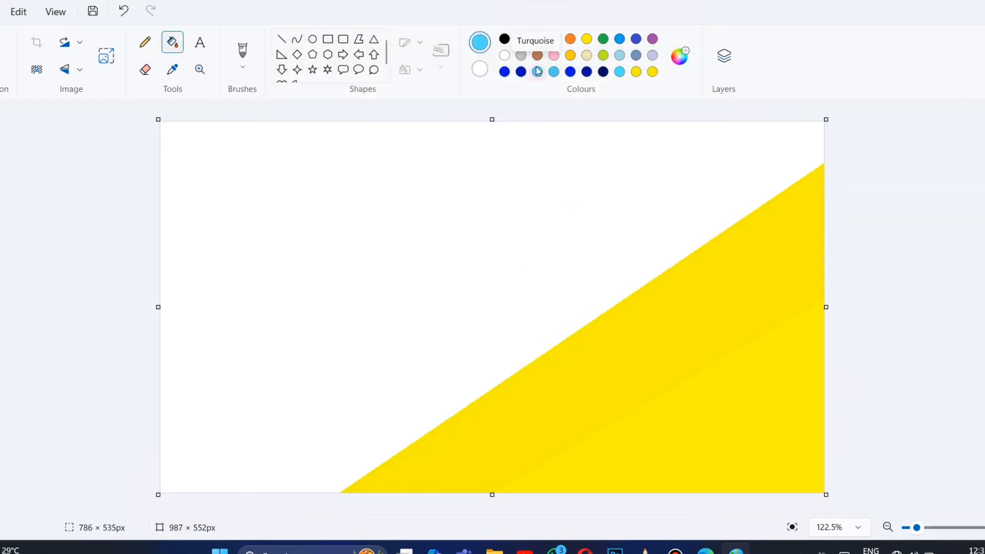
left_click(281, 39)
left_click(677, 62)
left_click(439, 449)
left_click_drag(662, 141, 156, 503)
left_click_drag(662, 141, 704, 110)
left_click_drag(626, 166, 607, 158)
left_click(172, 42)
left_click(528, 251)
Darken the turquoise to #48C6ED, draw a fourth diagonal line spanning about 630 × 496 px, and fill the band beneath it.
left_click(680, 55)
left_click(532, 109)
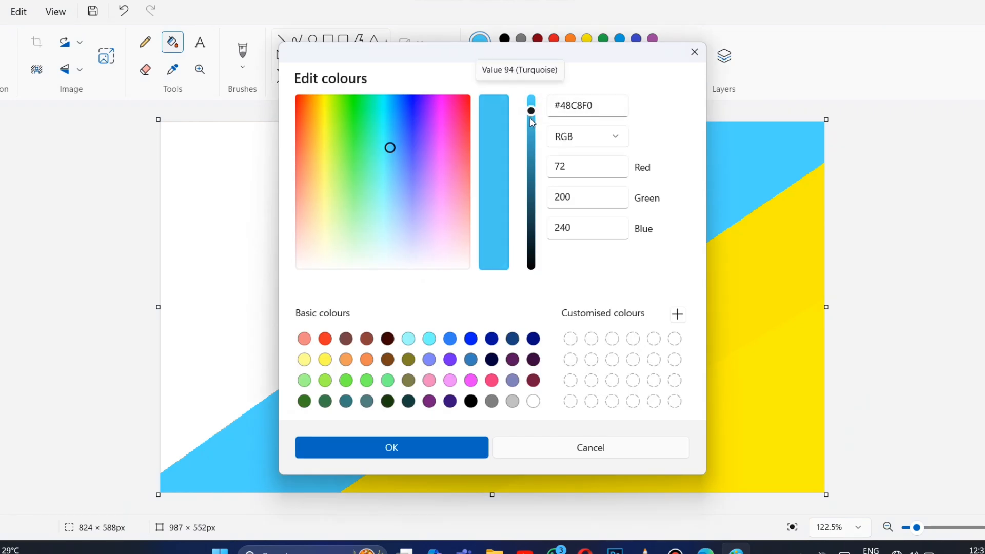
left_click(390, 447)
left_click(281, 39)
mouse_move(359, 134)
left_mouse_down()
mouse_move(109, 410)
mouse_move(526, 83)
left_mouse_up()
left_click_drag(503, 119, 492, 105)
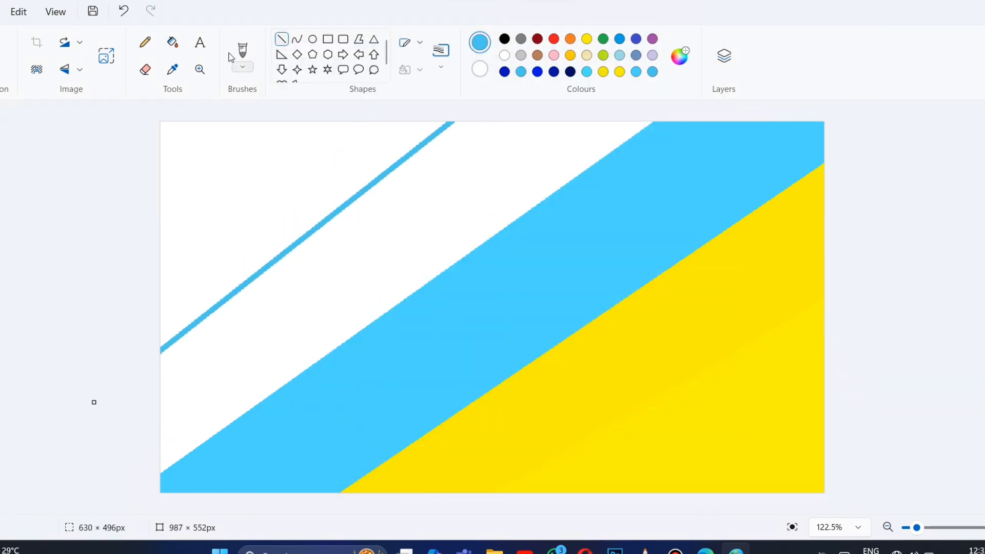
left_click(173, 42)
left_click(441, 186)
Mix a bright teal and fill the remaining white upper-left corner with it.
left_click(680, 55)
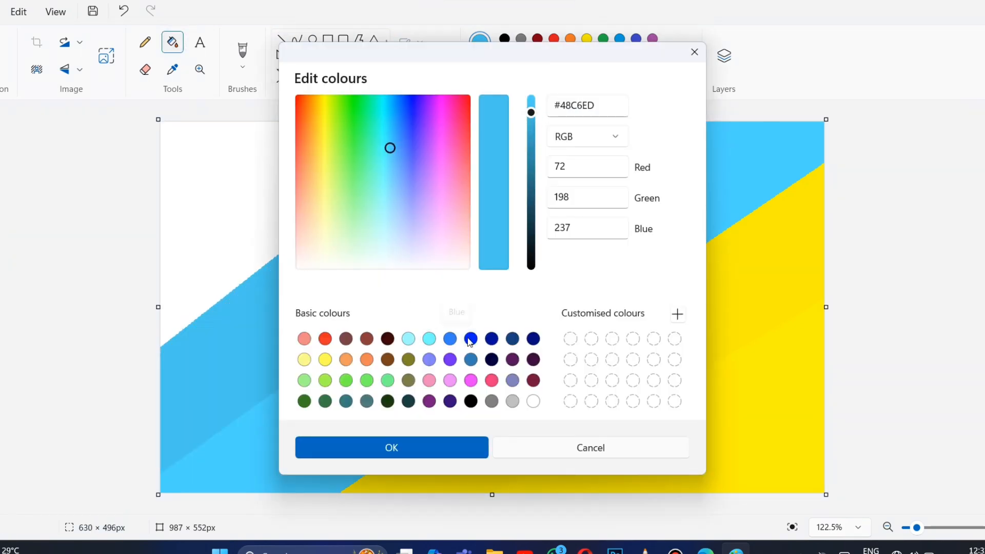
left_click_drag(389, 148, 385, 139)
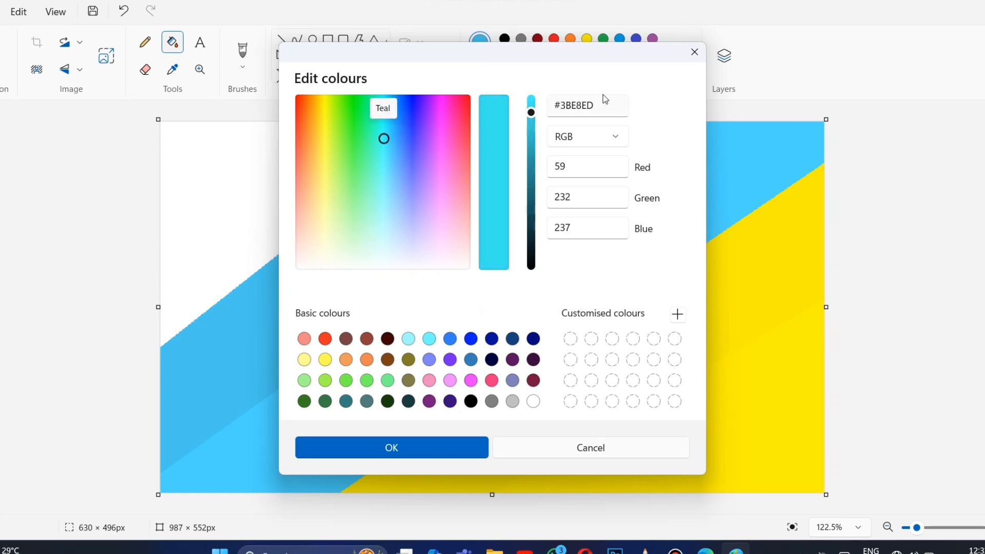
left_click_drag(531, 112, 531, 102)
left_click(392, 447)
left_click(237, 157)
Resize the image to 1 pixel wide without maintaining the aspect ratio.
left_click(105, 51)
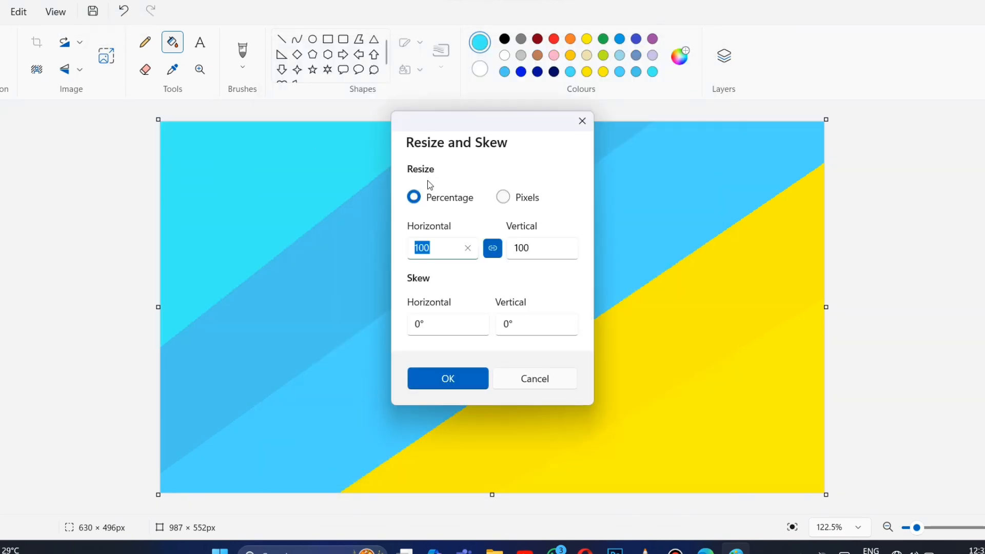
left_click(502, 197)
left_click(492, 248)
left_click(467, 247)
key("BackSpace")
key("BackSpace")
key("BackSpace")
type("1")
key("Return")
Stretch the image back to 987 pixels wide with the aspect ratio unlocked to form a smooth gradient.
left_click(104, 51)
left_click(502, 197)
left_click(491, 247)
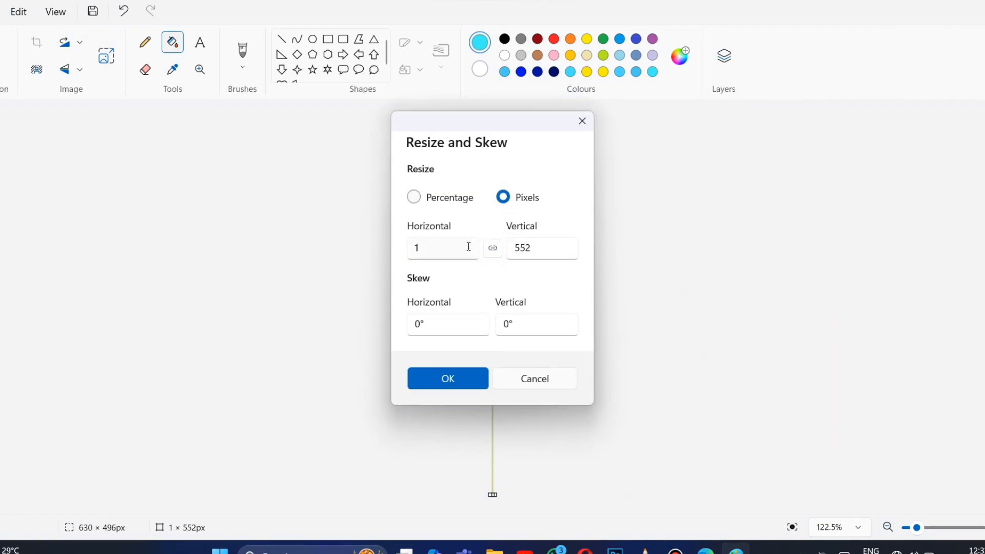
left_click(466, 248)
type("987")
key("Return")
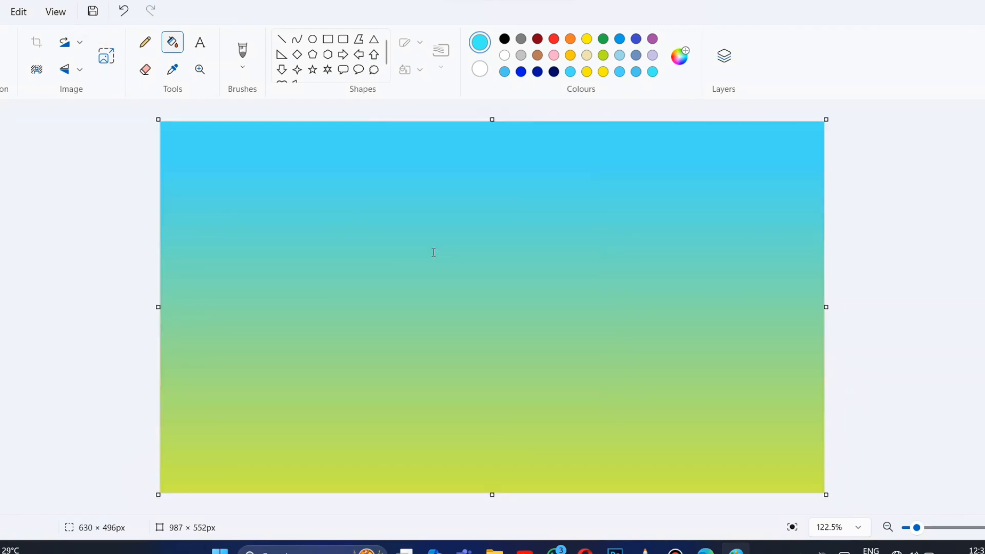
Select the whole gradient and compress it vertically to about 987 × 286 px in the canvas's upper half.
left_click(6, 64)
left_click(26, 136)
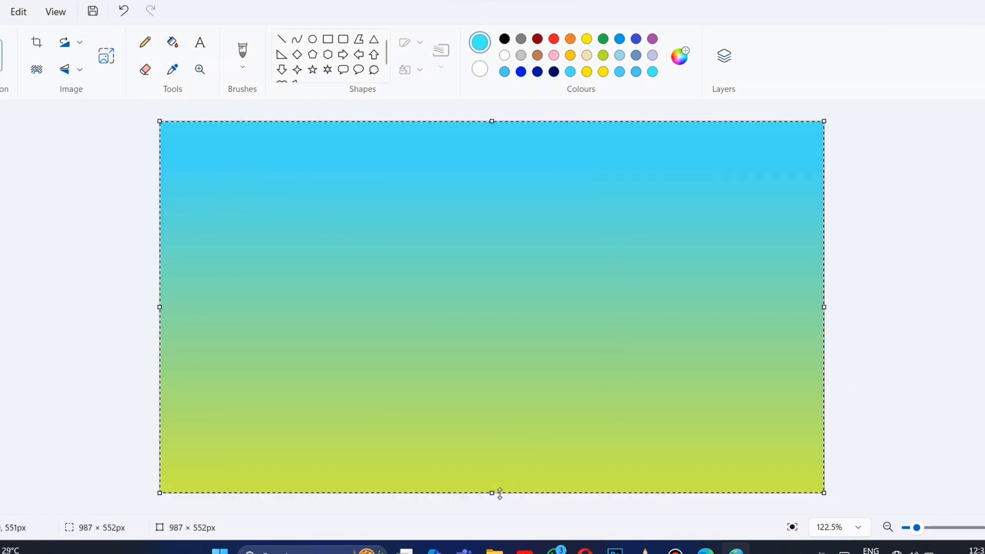
left_click_drag(499, 493, 495, 314)
Duplicate the compressed gradient by copying and pasting it, and flip the copy vertically.
right_click(488, 280)
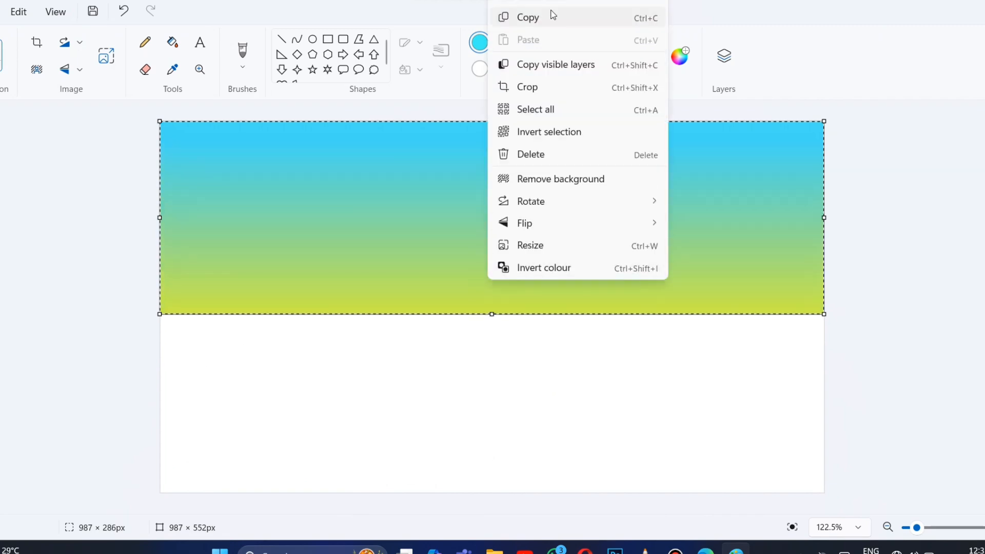
left_click(550, 16)
right_click(472, 199)
left_click(569, 254)
right_click(523, 230)
mouse_move(584, 471)
left_click(744, 470)
Move the flipped gradient to the lower half and stretch it to about 1014 × 296 px so it covers the canvas edges.
left_click_drag(566, 214, 569, 396)
left_click_drag(160, 396, 156, 397)
left_click_drag(824, 396, 833, 397)
mouse_move(494, 301)
left_mouse_down()
mouse_move(497, 318)
mouse_move(497, 308)
left_mouse_up()
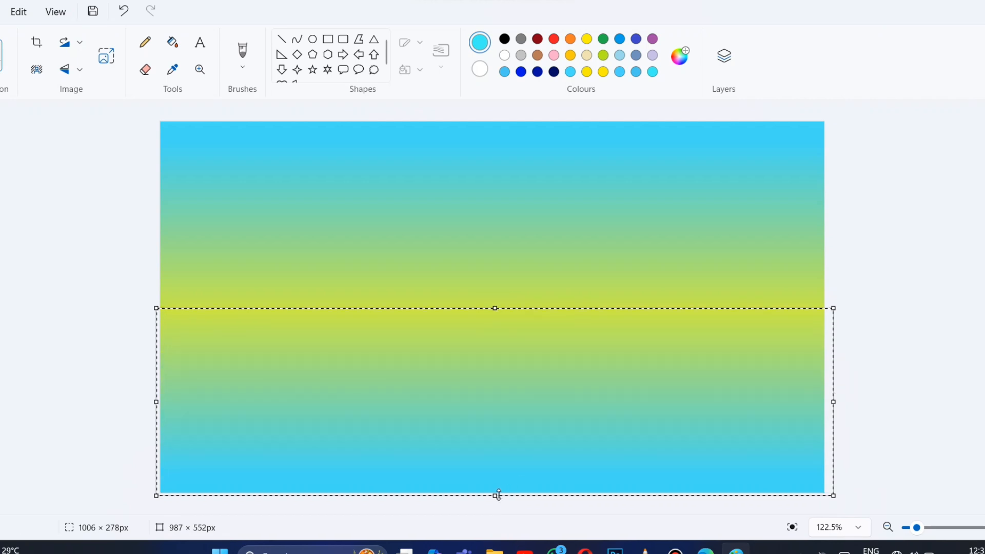
left_click_drag(495, 495, 492, 508)
left_click_drag(156, 408, 150, 408)
left_click(86, 360)
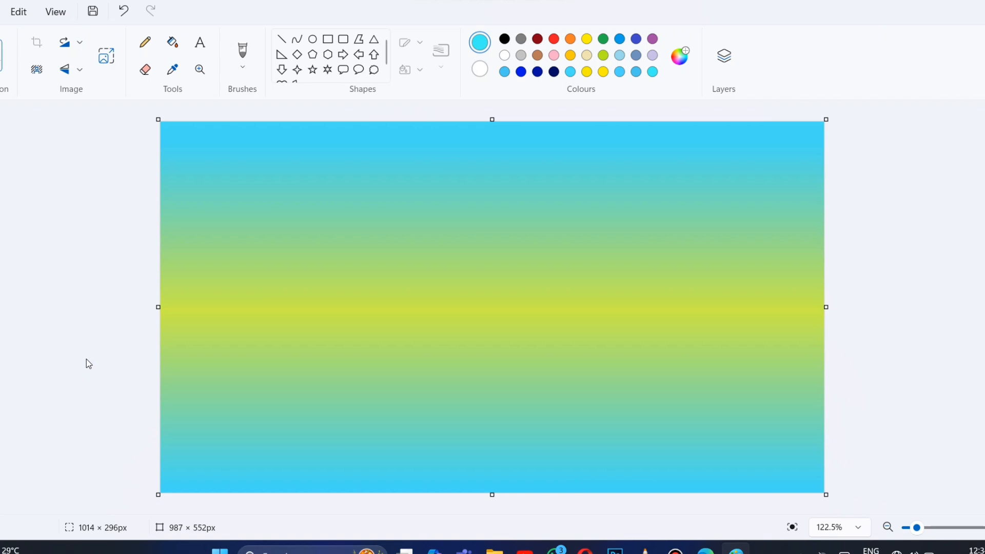
Mix a dark olive green as the drawing colour for the Pencil.
left_click(504, 39)
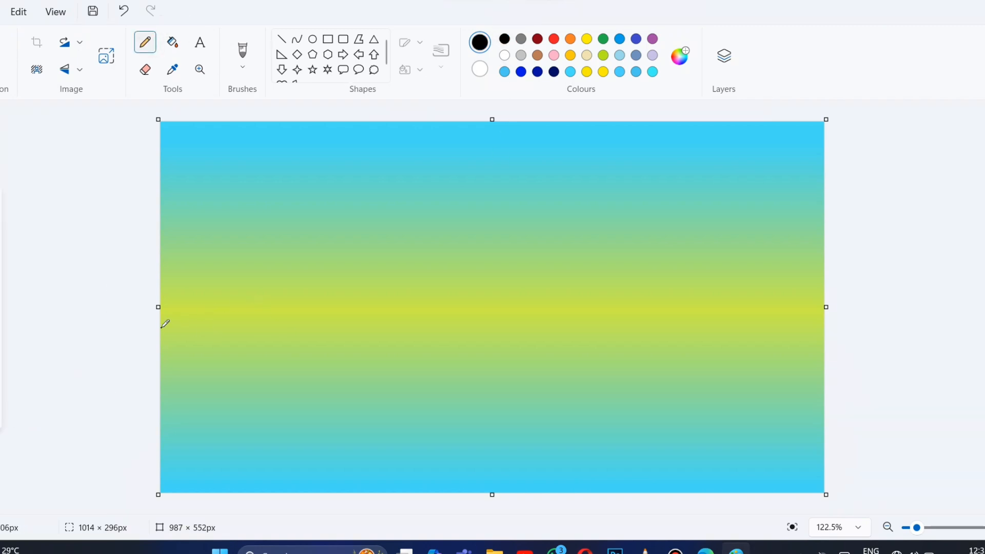
left_click(679, 60)
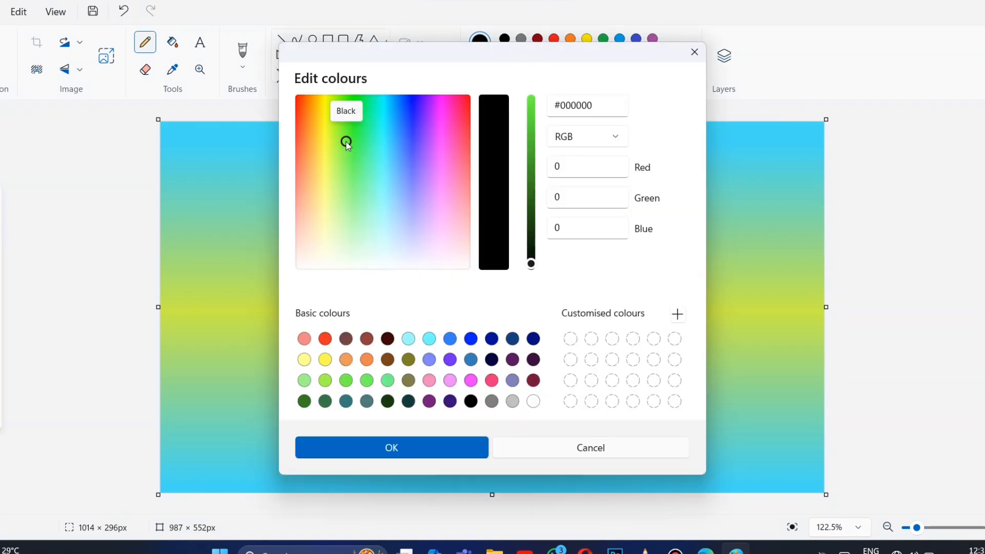
left_click_drag(531, 98, 531, 168)
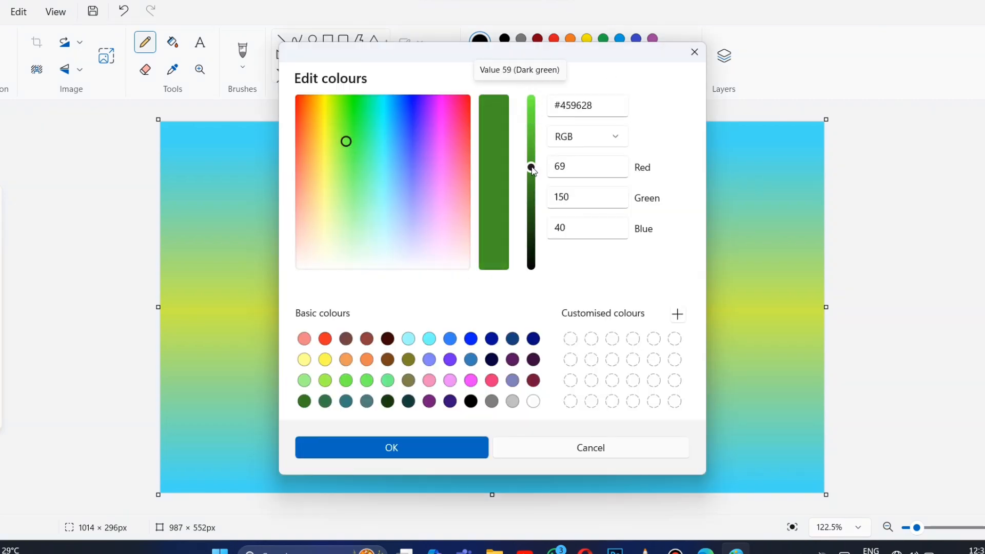
left_click_drag(346, 142, 337, 139)
left_click(391, 447)
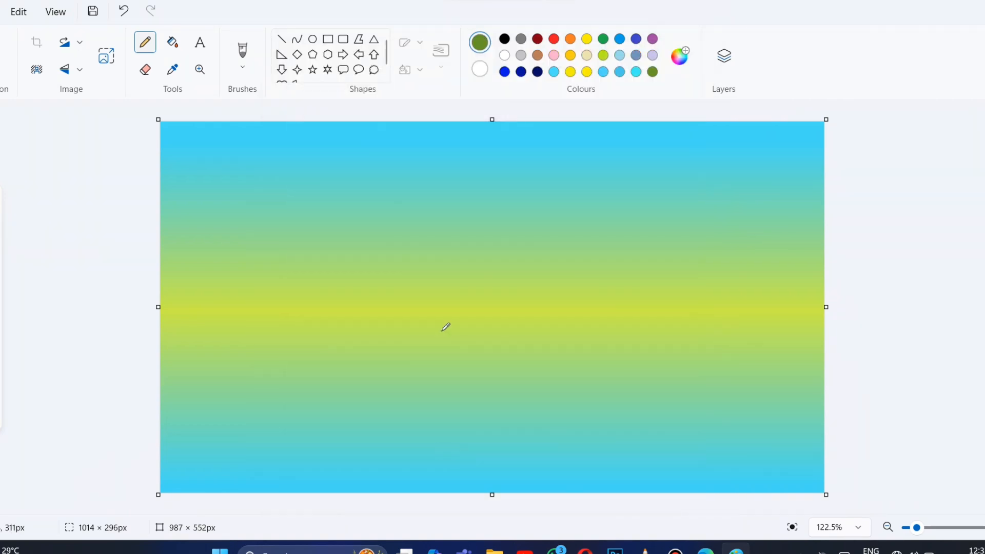
left_click(679, 57)
left_click(531, 185)
left_click(391, 447)
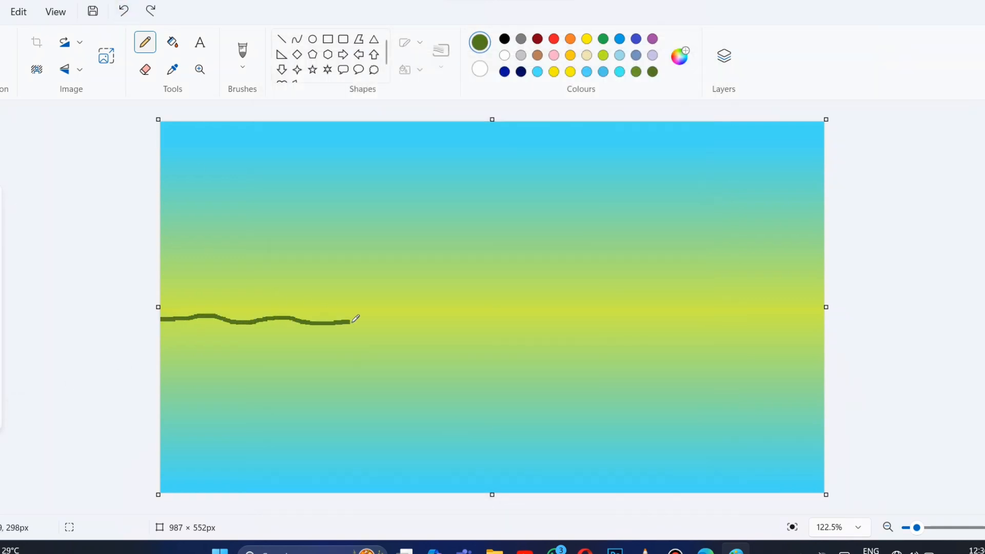
Sketch a wavy horizon line across the middle of the canvas with a row of seven mountain outlines above it.
left_click_drag(603, 319, 888, 326)
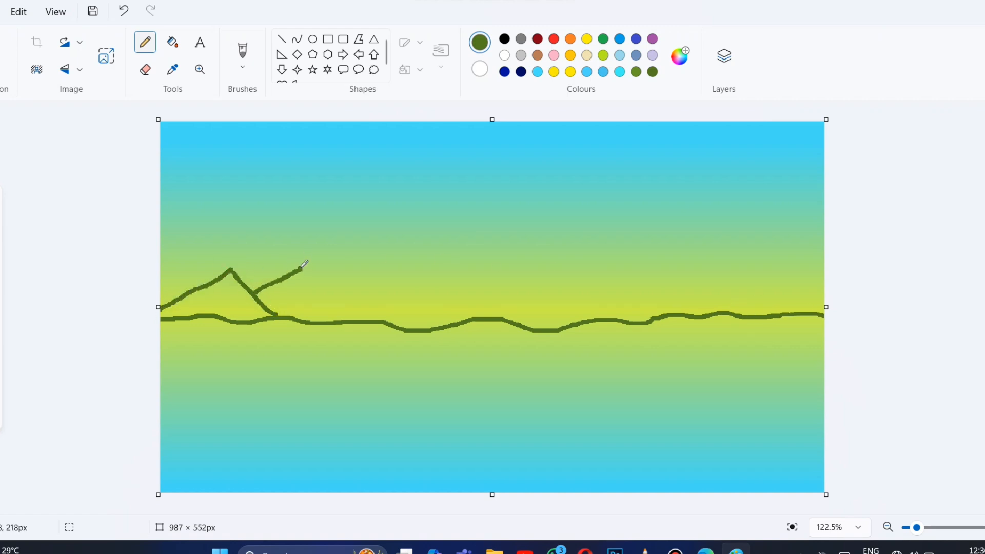
mouse_move(443, 301)
left_mouse_down()
mouse_move(491, 278)
mouse_move(562, 315)
mouse_move(544, 309)
mouse_move(589, 261)
mouse_move(680, 311)
left_mouse_up()
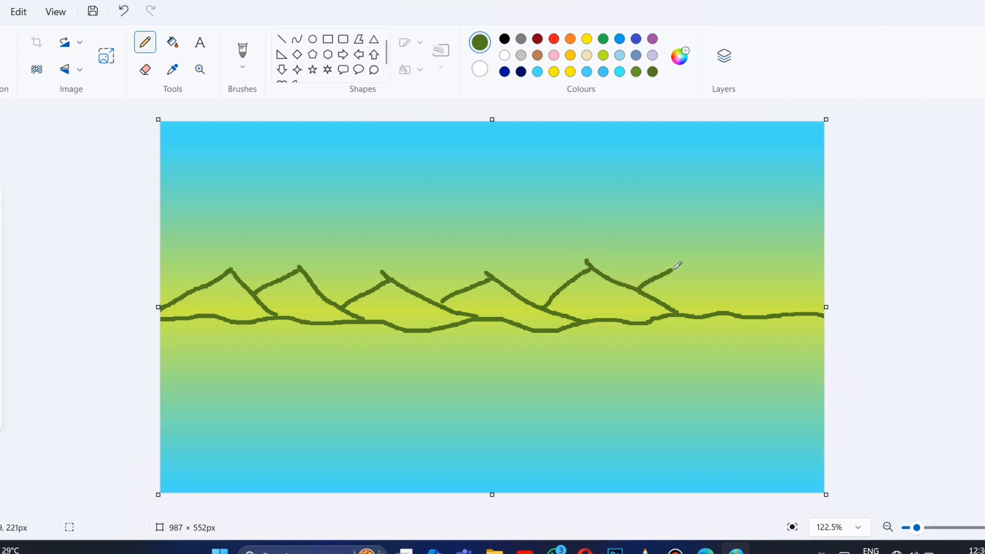
left_click_drag(772, 277, 828, 308)
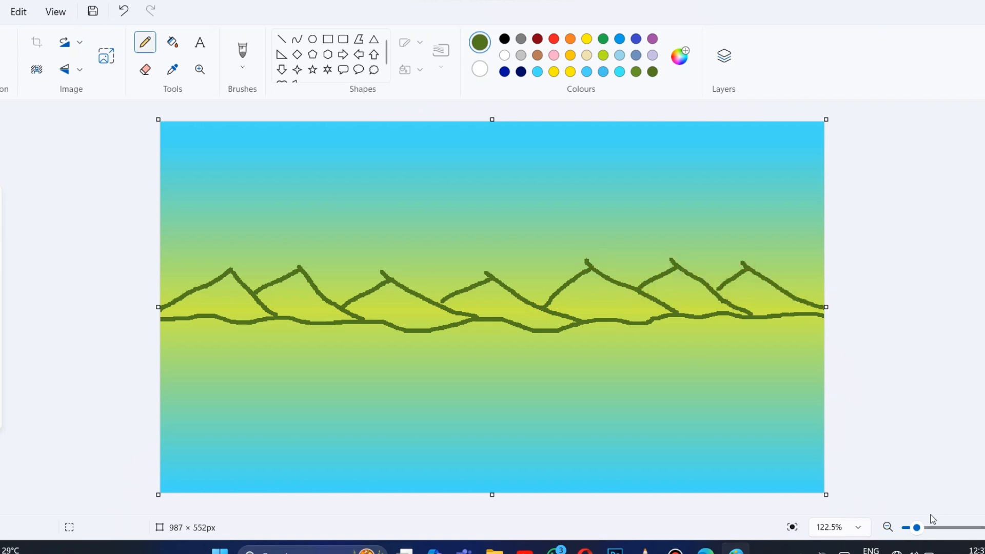
Paint the inside of all the mountain outlines solid dark green with a thick brush.
left_click_drag(916, 527, 921, 527)
left_click_drag(572, 509, 544, 509)
left_click(243, 71)
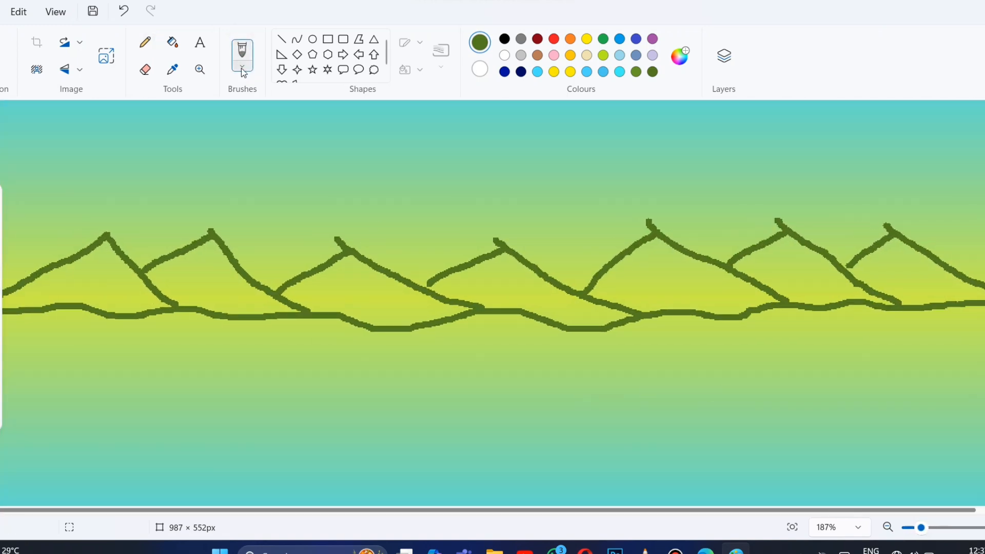
mouse_move(97, 287)
left_mouse_down()
mouse_move(164, 300)
mouse_move(82, 293)
mouse_move(37, 304)
left_mouse_up()
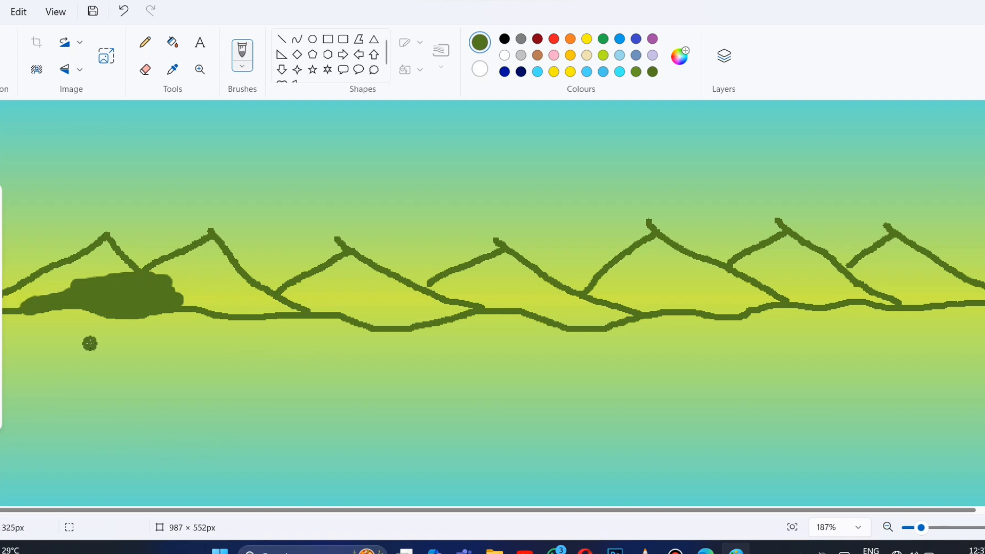
mouse_move(140, 269)
left_mouse_down()
mouse_move(44, 282)
mouse_move(2, 314)
left_mouse_up()
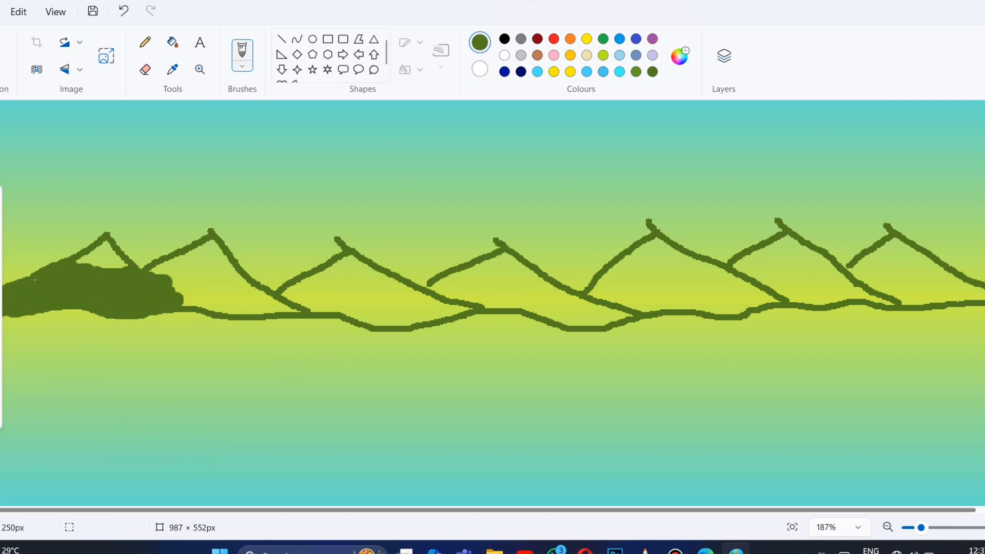
mouse_move(35, 280)
left_mouse_down()
mouse_move(116, 261)
mouse_move(100, 249)
mouse_move(14, 285)
mouse_move(111, 238)
mouse_move(171, 275)
mouse_move(169, 293)
mouse_move(244, 311)
mouse_move(151, 304)
mouse_move(195, 286)
mouse_move(166, 265)
mouse_move(206, 248)
mouse_move(242, 294)
mouse_move(370, 309)
mouse_move(460, 292)
mouse_move(348, 273)
mouse_move(476, 307)
mouse_move(298, 308)
left_mouse_up()
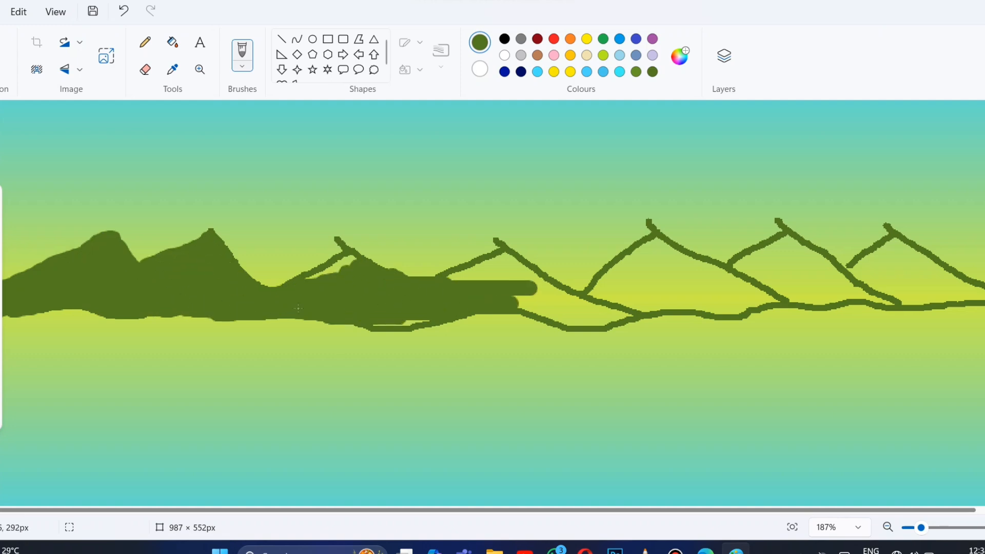
mouse_move(349, 265)
left_mouse_down()
mouse_move(338, 244)
mouse_move(258, 287)
mouse_move(336, 259)
mouse_move(431, 283)
mouse_move(494, 247)
mouse_move(493, 285)
mouse_move(538, 309)
mouse_move(525, 310)
mouse_move(503, 260)
left_mouse_up()
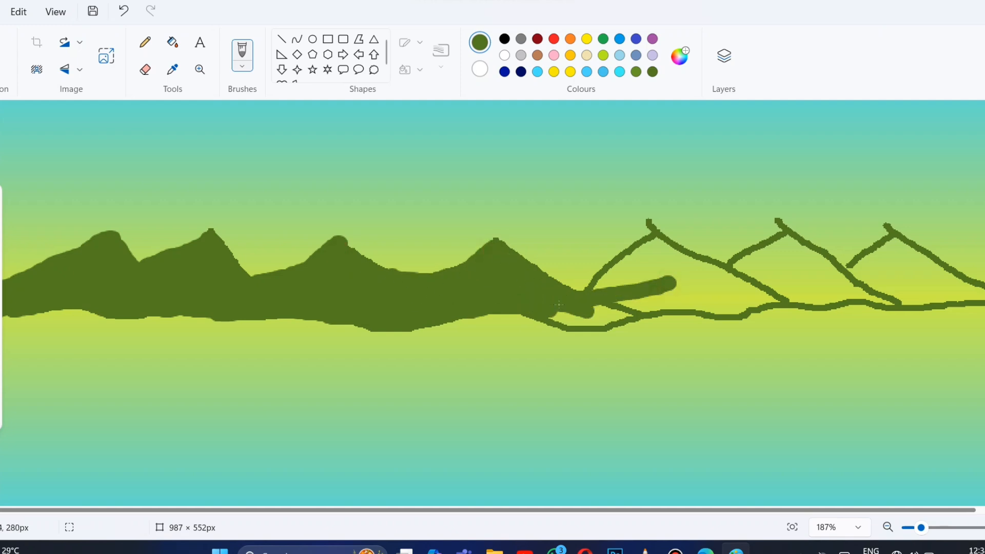
mouse_move(559, 305)
left_mouse_down()
mouse_move(603, 309)
mouse_move(502, 301)
mouse_move(619, 317)
mouse_move(659, 295)
mouse_move(628, 259)
mouse_move(640, 270)
mouse_move(654, 228)
mouse_move(633, 246)
mouse_move(666, 236)
mouse_move(672, 274)
mouse_move(755, 275)
mouse_move(732, 272)
mouse_move(699, 302)
mouse_move(792, 277)
mouse_move(785, 238)
mouse_move(698, 268)
mouse_move(821, 285)
mouse_move(801, 295)
mouse_move(864, 299)
mouse_move(883, 293)
mouse_move(894, 241)
mouse_move(868, 256)
mouse_move(917, 283)
left_mouse_up()
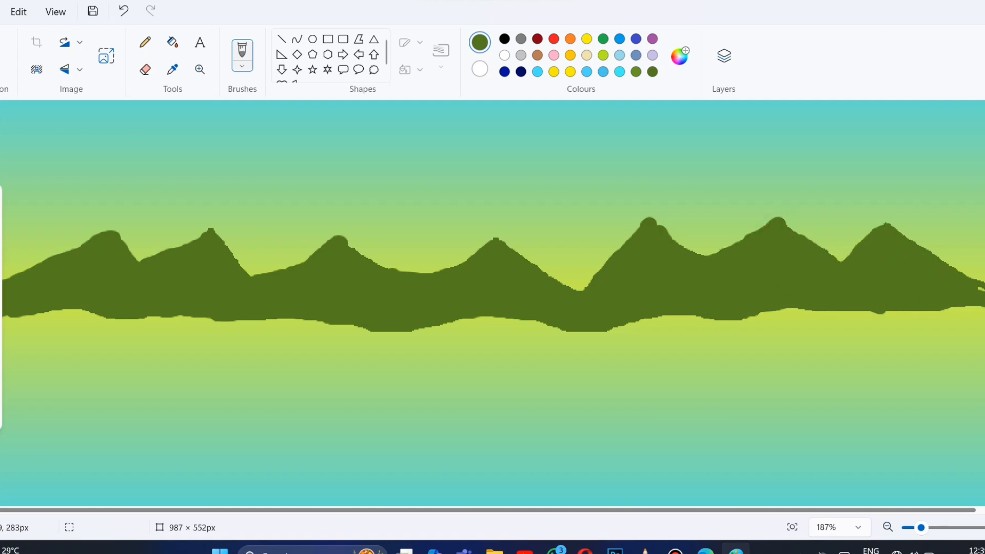
left_click_drag(968, 300, 979, 291)
Smooth the lower edge of the mountain range with additional dark green brush strokes.
left_click_drag(905, 510, 914, 510)
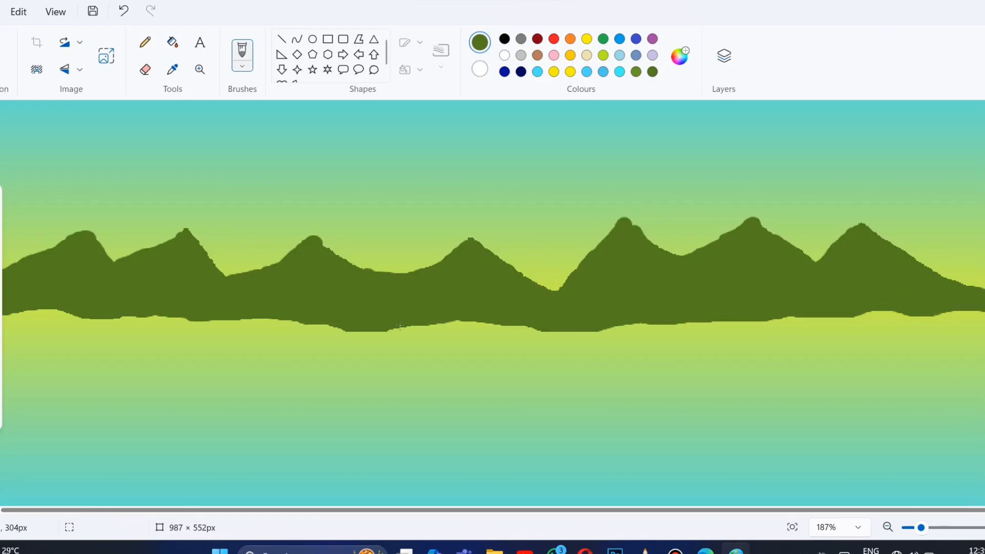
left_click_drag(400, 325, 534, 324)
left_click_drag(335, 323, 129, 311)
left_click_drag(488, 509, 477, 510)
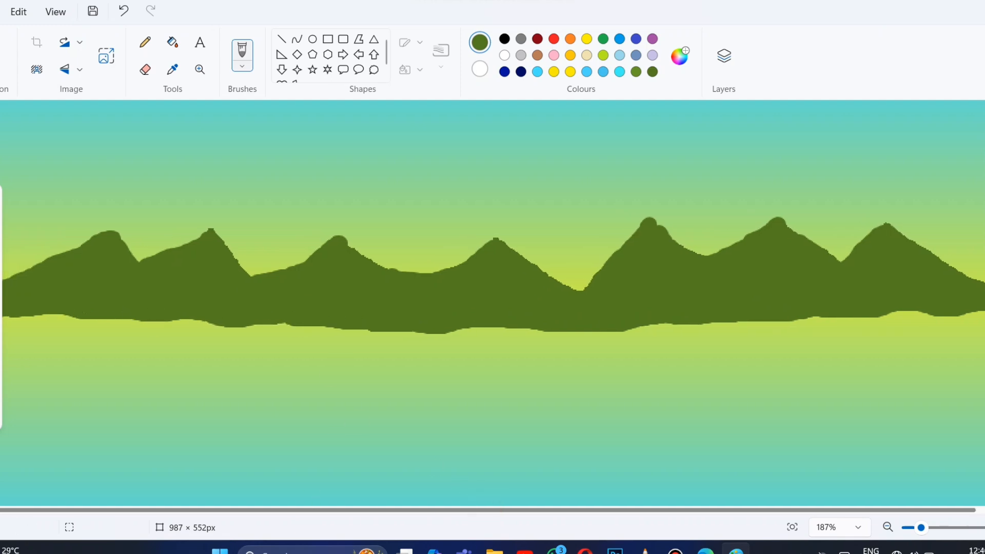
Choose the Airbrush and lighten the drawing colour to a bright leaf green.
left_click(241, 66)
left_click(272, 186)
left_click(678, 57)
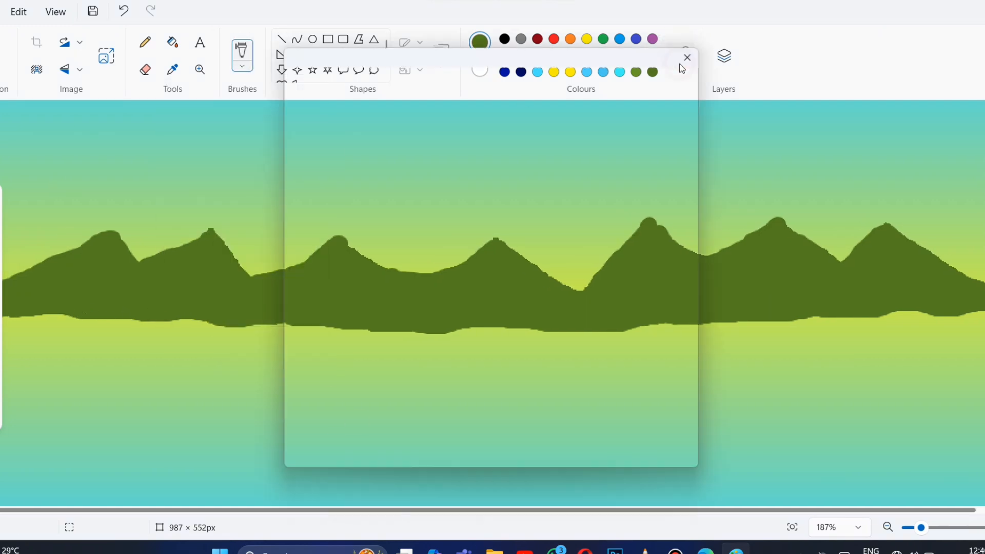
mouse_move(531, 192)
left_mouse_down()
mouse_move(543, 150)
mouse_move(533, 137)
left_mouse_up()
left_click(466, 447)
Airbrush bright leaf green speckles over the whole dark green mountain range, enlarging the spray for broader coverage.
scroll(662, 386, "down", 2)
scroll(663, 386, "up", 3)
mouse_move(214, 354)
left_mouse_down()
mouse_move(133, 343)
mouse_move(157, 333)
mouse_move(183, 370)
mouse_move(150, 348)
mouse_move(31, 362)
left_mouse_up()
scroll(424, 353, "up", 1)
scroll(424, 352, "down", 2)
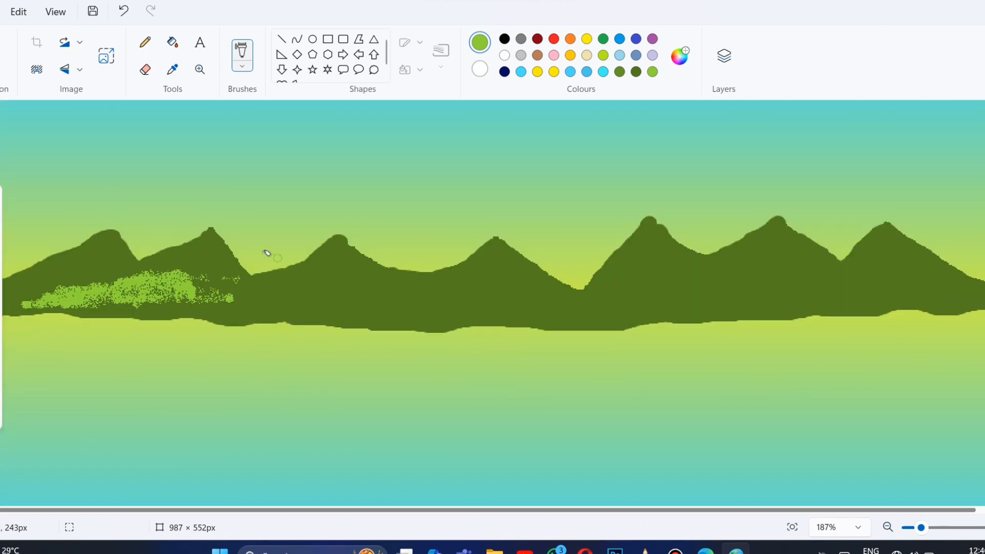
mouse_move(103, 302)
left_mouse_down()
mouse_move(84, 311)
mouse_move(111, 311)
left_mouse_up()
left_click(2, 307)
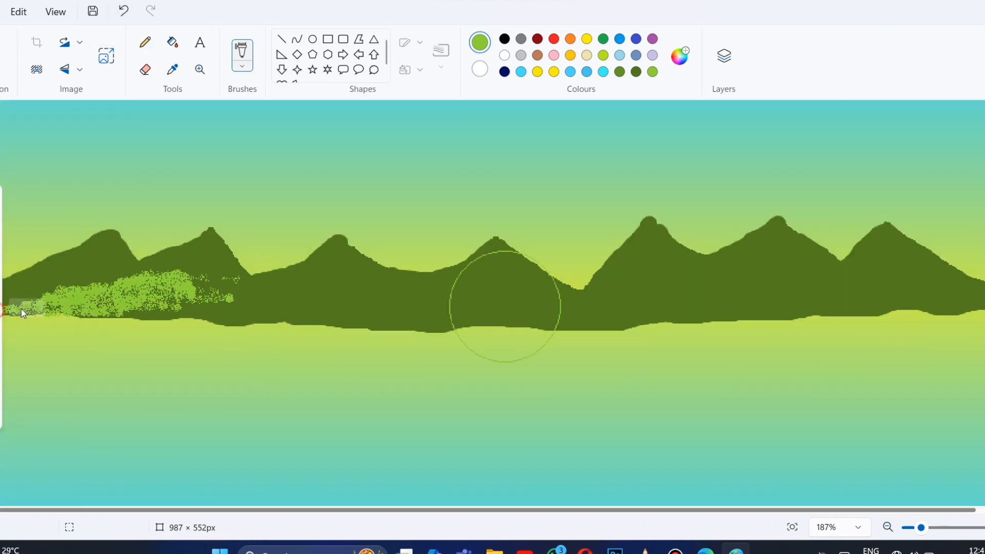
mouse_move(39, 282)
left_mouse_down()
mouse_move(59, 265)
mouse_move(152, 301)
mouse_move(92, 262)
mouse_move(216, 259)
mouse_move(217, 303)
mouse_move(425, 297)
mouse_move(345, 279)
mouse_move(450, 306)
mouse_move(336, 285)
left_mouse_up()
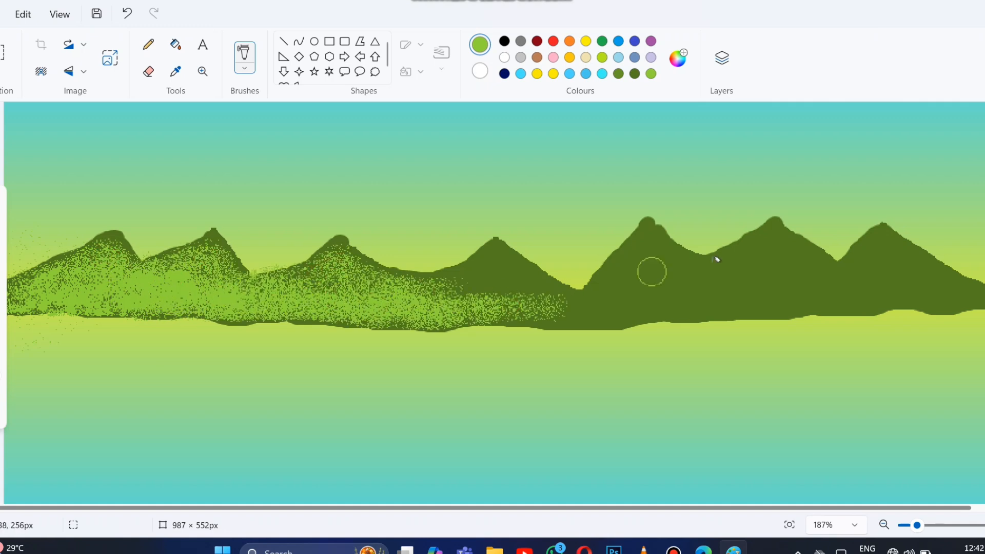
mouse_move(717, 259)
left_mouse_down()
mouse_move(513, 288)
mouse_move(496, 246)
mouse_move(616, 307)
mouse_move(634, 286)
mouse_move(685, 308)
mouse_move(824, 301)
mouse_move(813, 285)
mouse_move(758, 266)
mouse_move(681, 255)
mouse_move(745, 268)
mouse_move(772, 250)
mouse_move(925, 283)
mouse_move(834, 295)
left_mouse_up()
Brighten the airbrush colour to a lighter lime green and spray highlights along the entire mountain range.
left_click(677, 58)
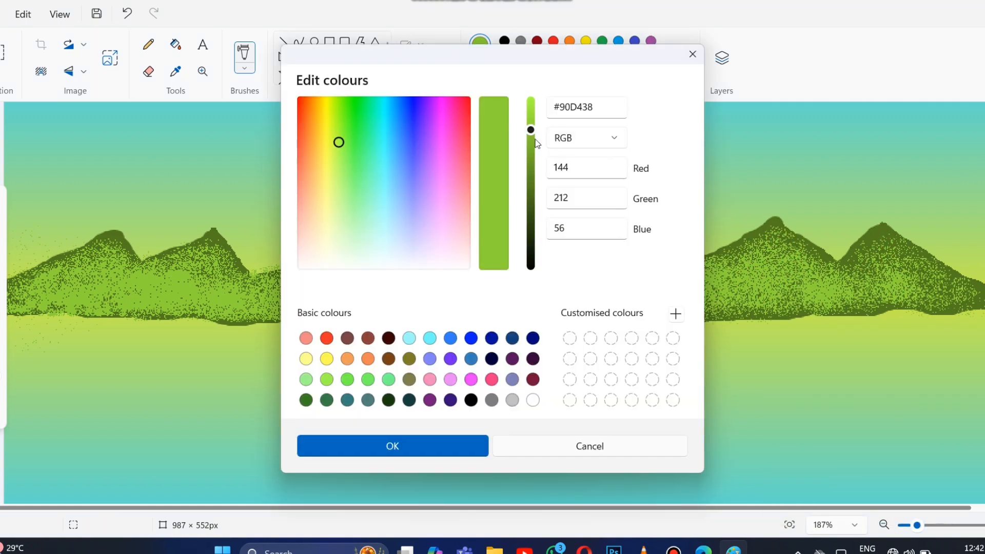
left_click(492, 444)
mouse_move(105, 267)
left_mouse_down()
mouse_move(118, 254)
mouse_move(15, 284)
mouse_move(61, 259)
mouse_move(61, 275)
mouse_move(216, 244)
mouse_move(188, 258)
mouse_move(257, 270)
mouse_move(429, 259)
mouse_move(385, 262)
mouse_move(415, 293)
mouse_move(666, 277)
mouse_move(475, 295)
mouse_move(717, 300)
left_mouse_up()
scroll(188, 258, "up", 2)
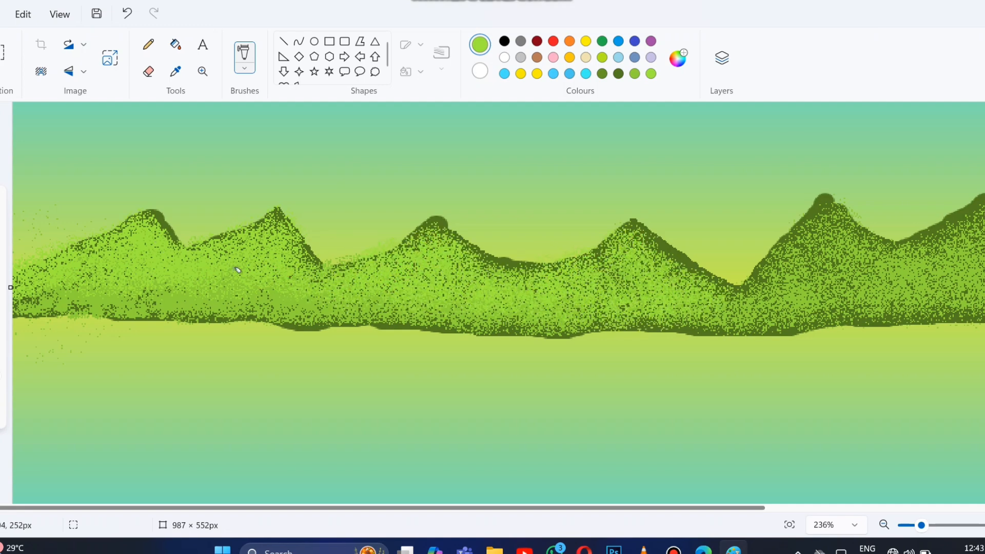
mouse_move(237, 269)
left_mouse_down()
mouse_move(132, 297)
mouse_move(488, 277)
mouse_move(732, 314)
mouse_move(739, 328)
left_mouse_up()
scroll(737, 367, "right", 3)
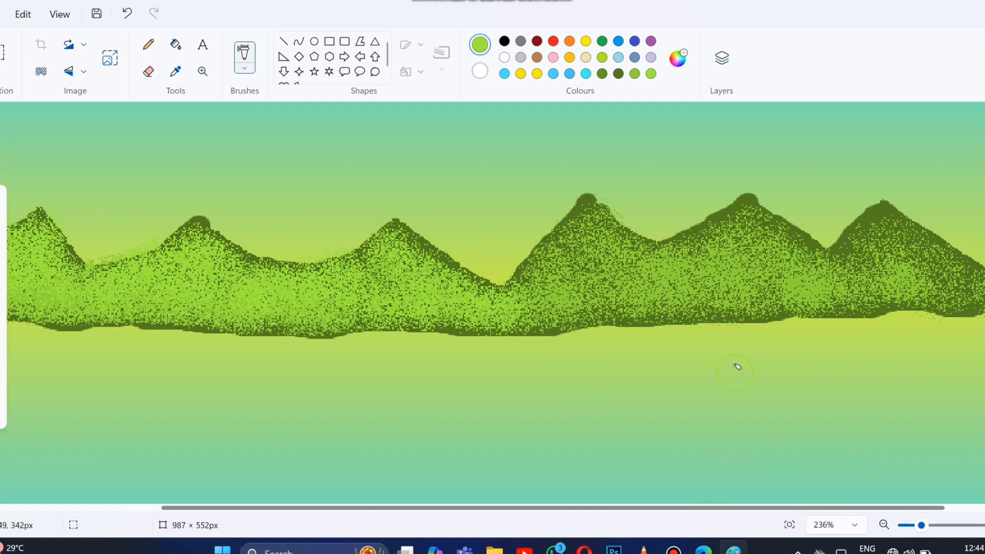
mouse_move(641, 236)
left_mouse_down()
mouse_move(564, 241)
mouse_move(549, 301)
mouse_move(650, 279)
mouse_move(724, 240)
mouse_move(821, 295)
mouse_move(916, 281)
mouse_move(871, 286)
mouse_move(881, 253)
mouse_move(955, 294)
left_mouse_up()
left_click_drag(891, 509, 944, 511)
left_click_drag(940, 293, 915, 290)
Airbrush dark green speckles over the highlights across the whole mountain range to shade it.
left_click(618, 74)
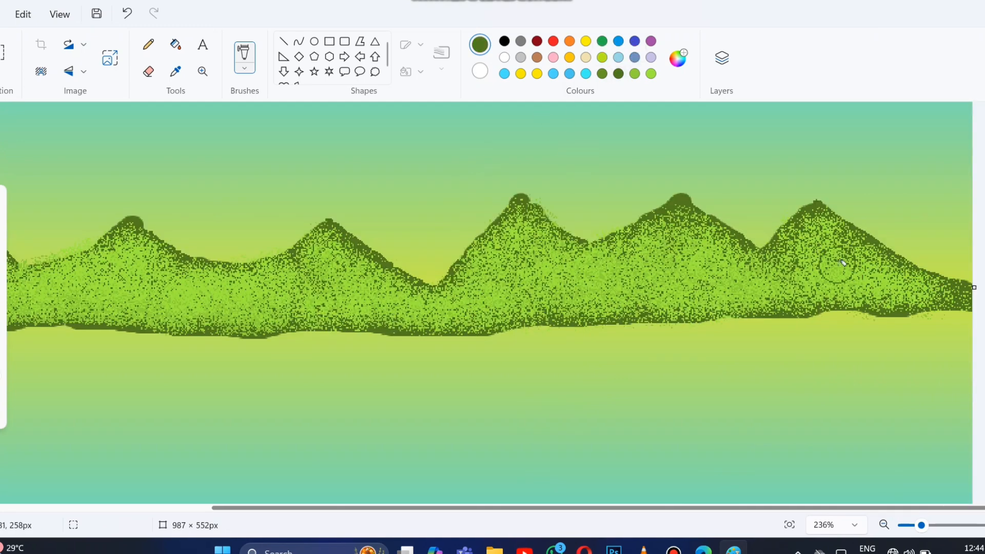
mouse_move(862, 246)
left_mouse_down()
mouse_move(871, 269)
mouse_move(764, 270)
mouse_move(661, 228)
mouse_move(660, 275)
mouse_move(544, 246)
mouse_move(659, 257)
mouse_move(667, 298)
left_mouse_up()
left_click_drag(645, 510, 433, 511)
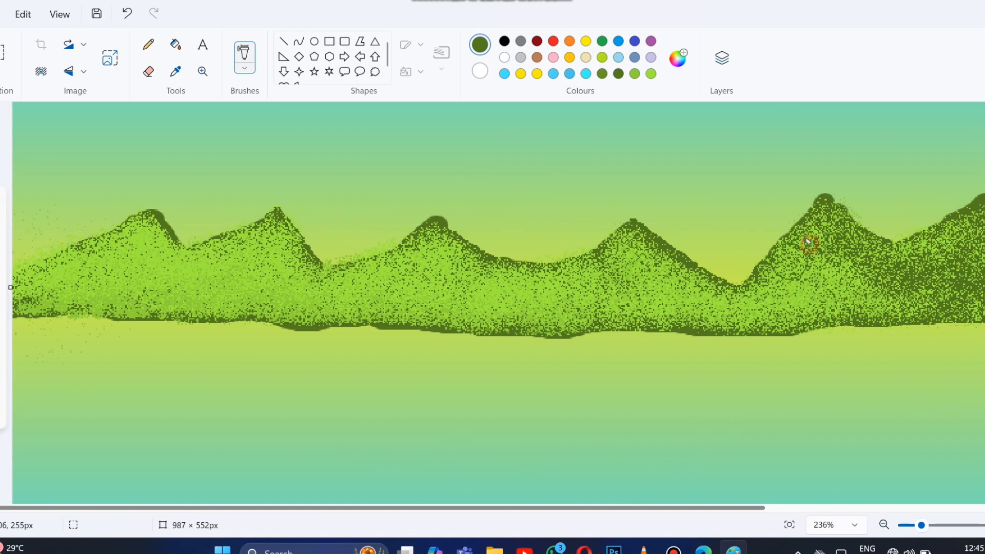
mouse_move(809, 238)
left_mouse_down()
mouse_move(923, 303)
mouse_move(749, 310)
mouse_move(634, 239)
mouse_move(626, 262)
mouse_move(413, 299)
mouse_move(500, 281)
mouse_move(543, 307)
mouse_move(390, 295)
left_mouse_up()
mouse_move(405, 247)
left_mouse_down()
mouse_move(308, 288)
mouse_move(369, 279)
mouse_move(235, 259)
mouse_move(243, 252)
mouse_move(197, 285)
mouse_move(143, 246)
mouse_move(115, 290)
mouse_move(52, 301)
mouse_move(169, 302)
left_mouse_up()
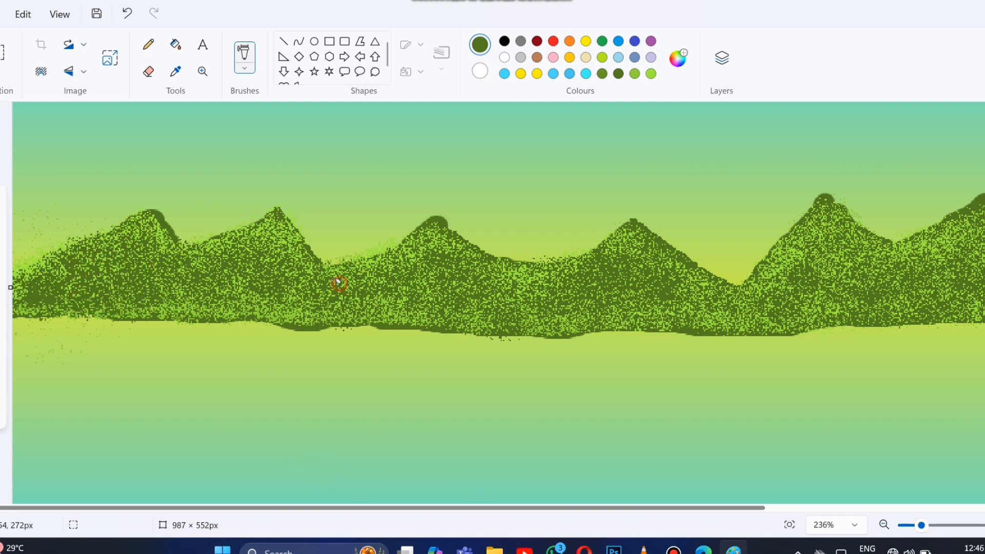
mouse_move(339, 283)
left_mouse_down()
mouse_move(235, 314)
mouse_move(272, 324)
left_mouse_up()
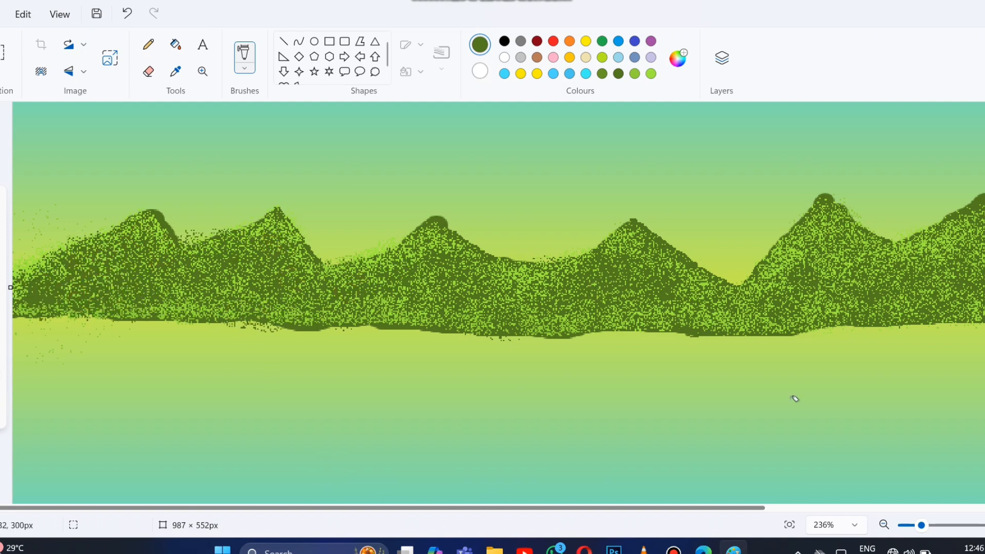
Draw a solid-outline Curve about 112 × 61 px along the leftmost mountain's outer slope and darken its colour to a deeper green.
scroll(795, 399, "down", 3, "ctrl")
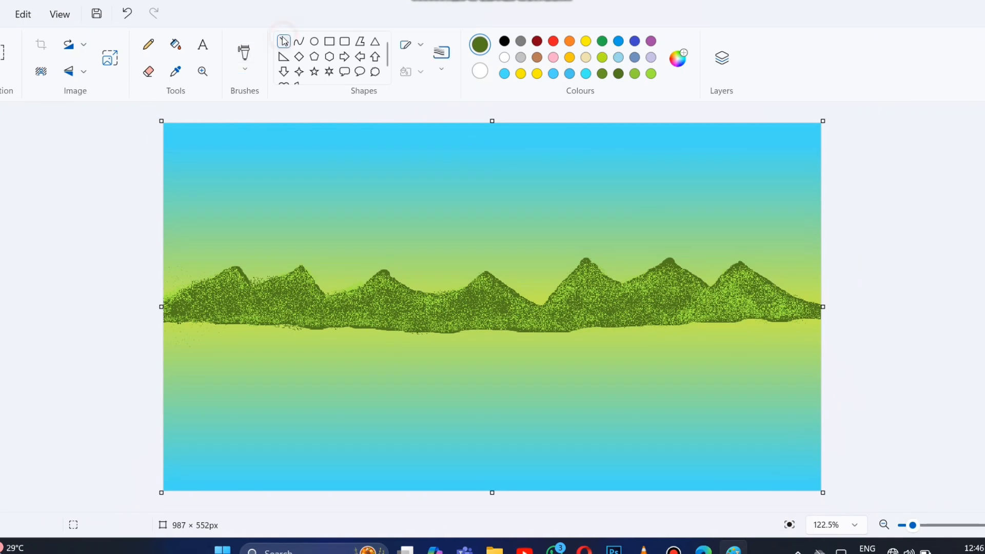
left_click(245, 57)
left_click(298, 41)
left_click(410, 45)
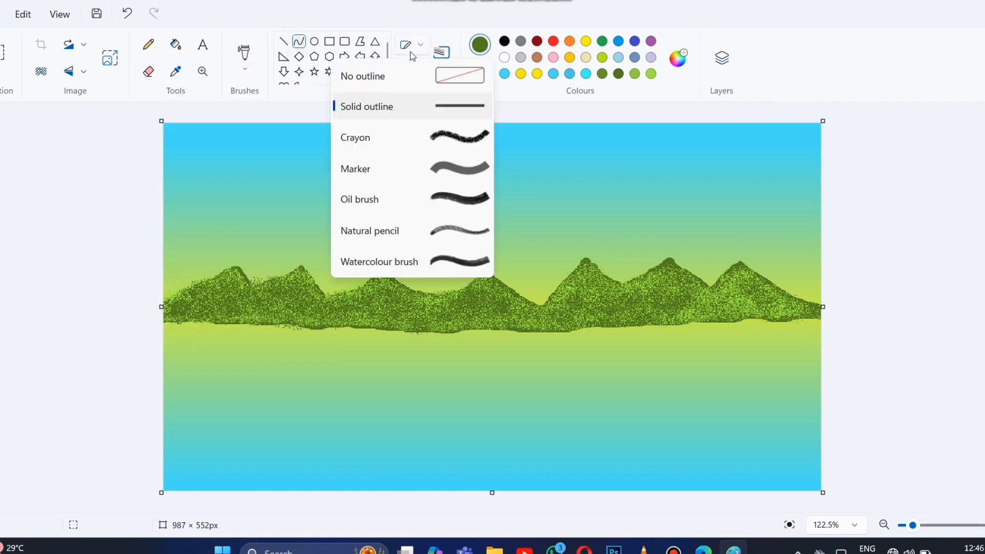
left_click(437, 233)
left_click_drag(227, 269, 167, 303)
left_click(411, 44)
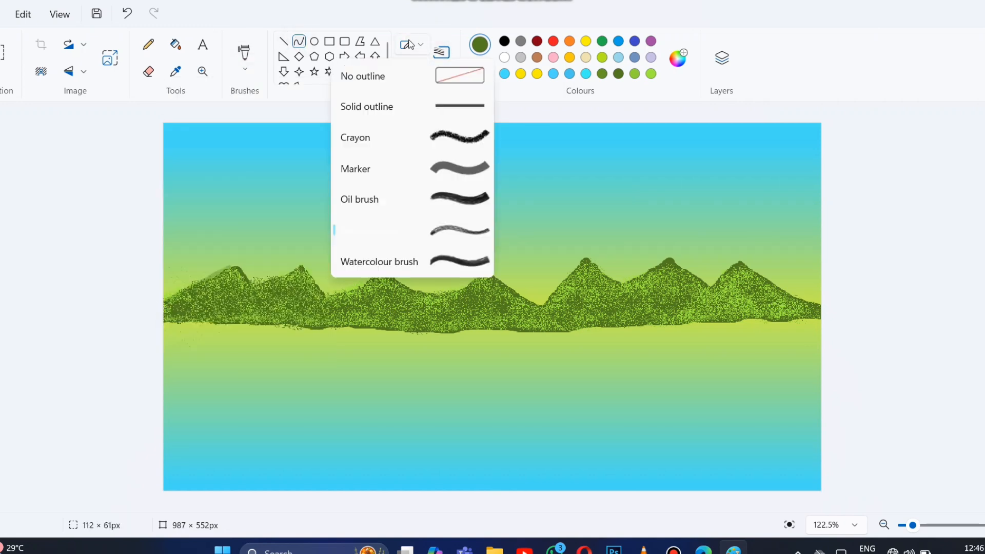
left_click(431, 106)
scroll(826, 485, "up", 3, "ctrl")
scroll(610, 513, "left", 2)
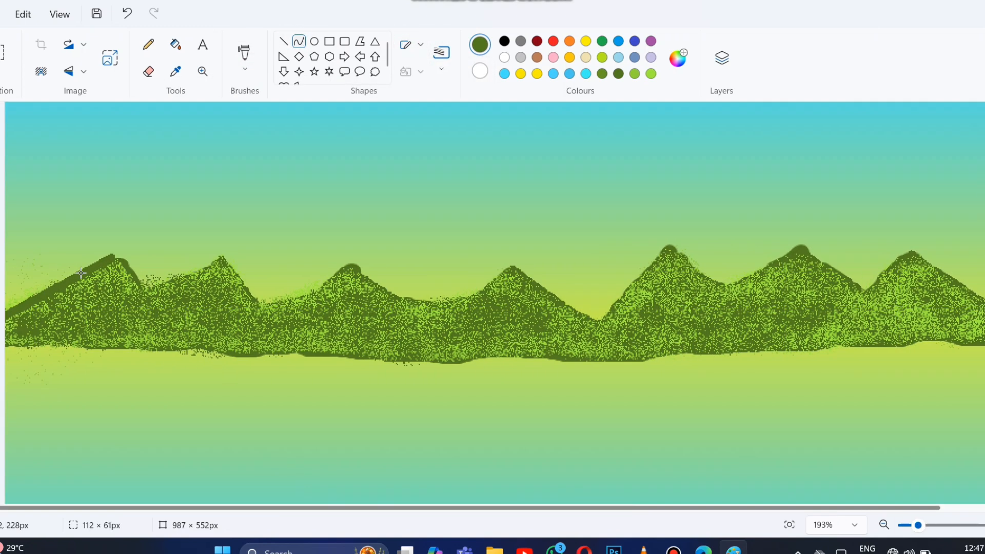
left_click(677, 57)
left_click(392, 444)
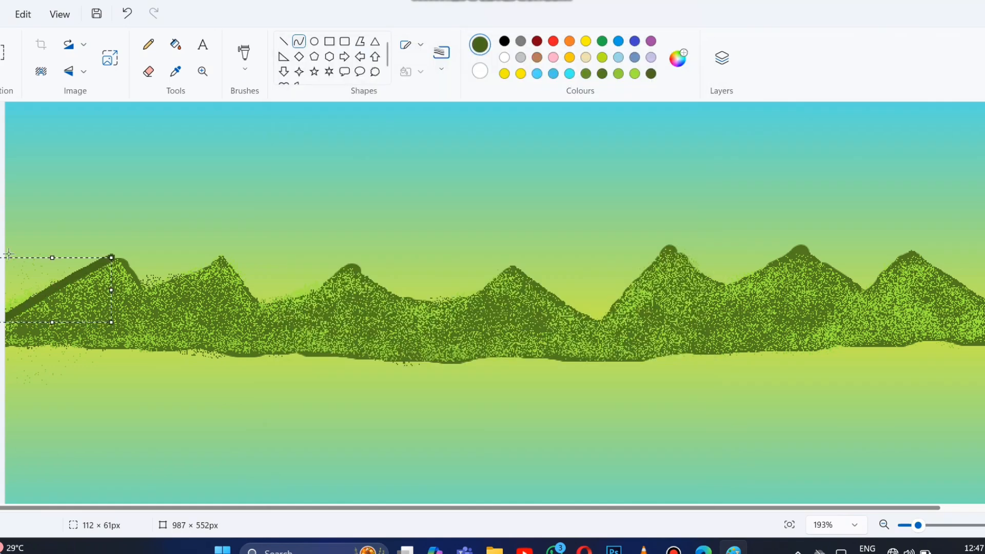
Try outlining the other slopes of the first three mountains with thick deep green straight lines.
left_click_drag(114, 256, 175, 326)
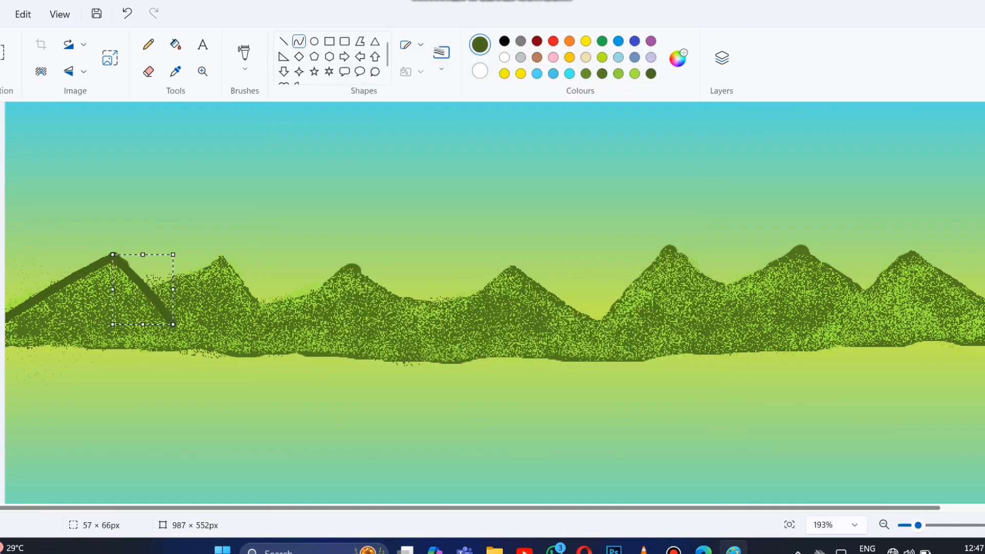
left_click_drag(149, 288, 228, 254)
mouse_move(228, 254)
left_mouse_down()
mouse_move(269, 307)
mouse_move(353, 267)
left_mouse_up()
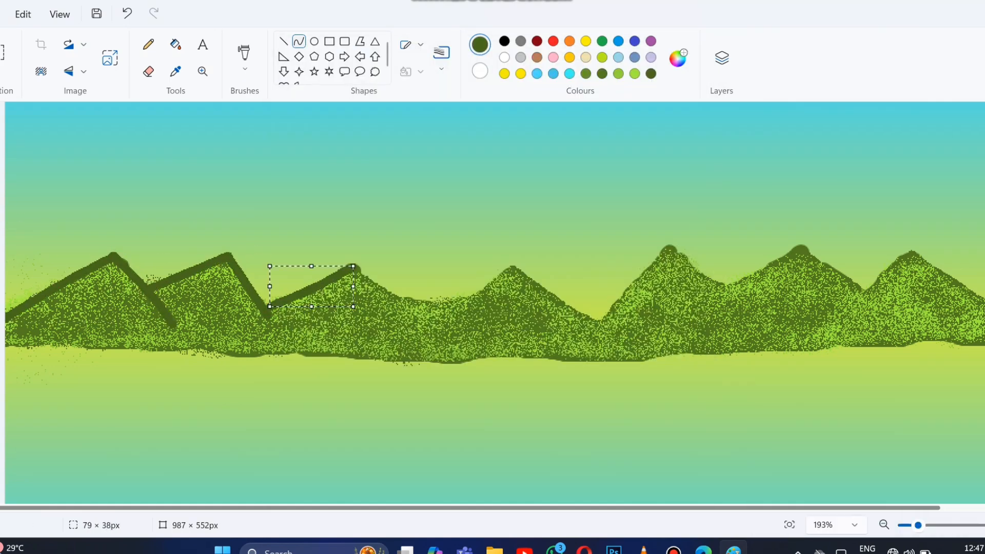
Undo the thick slope outlines and choose a thinner line size for the Curve.
double_click(127, 14)
double_click(128, 14)
left_click(127, 14)
left_click(442, 57)
left_click(435, 124)
Outline the slopes of the first four mountains with thin deep green curves, bending them to follow the ridges.
left_click_drag(117, 255, 1, 322)
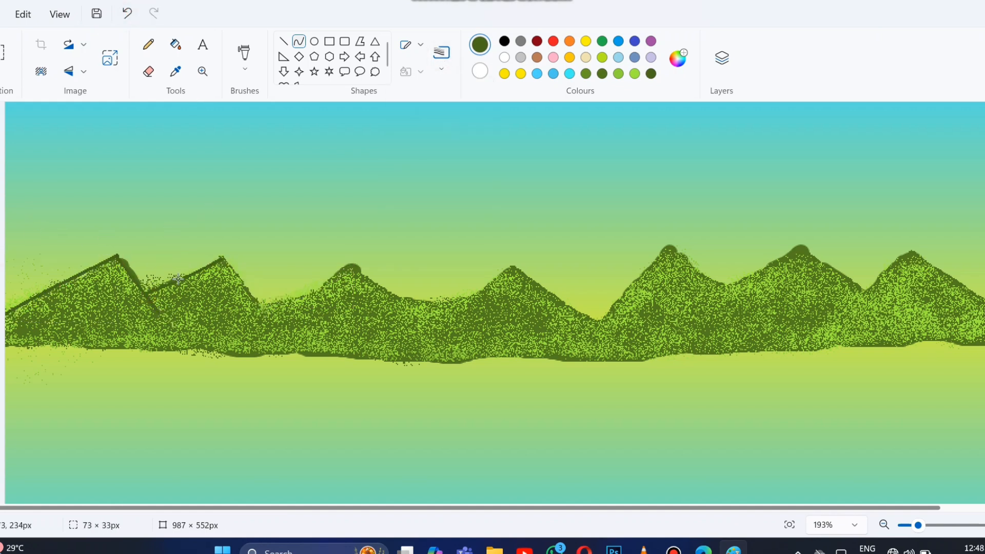
mouse_move(257, 308)
left_mouse_down()
mouse_move(353, 266)
mouse_move(465, 298)
left_mouse_up()
left_click(302, 298)
left_click(401, 302)
left_click_drag(524, 271, 602, 321)
left_click(543, 293)
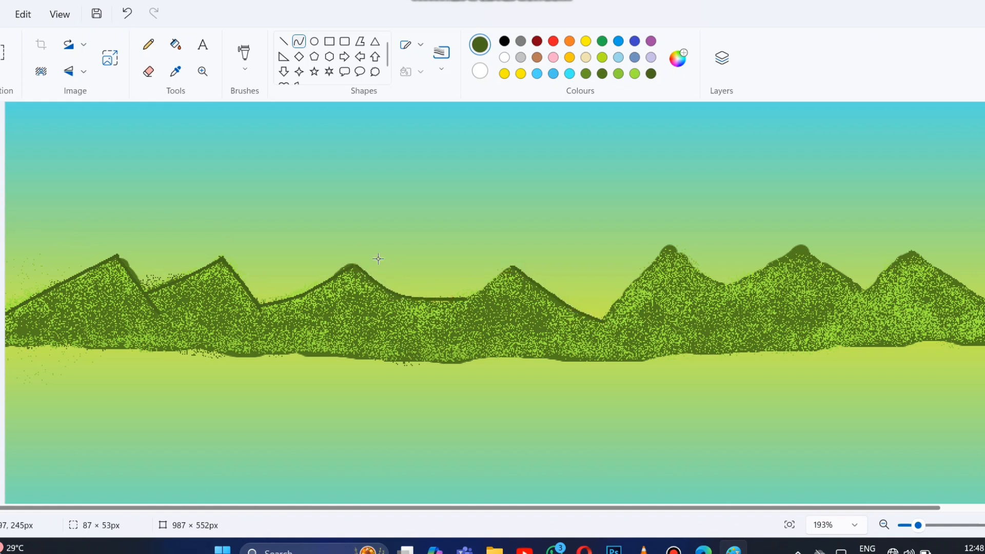
Outline both slopes of the fifth mountain with thin deep green curves bent to the ridge.
left_click_drag(623, 508, 681, 523)
left_click_drag(611, 246, 576, 291)
left_click(565, 296)
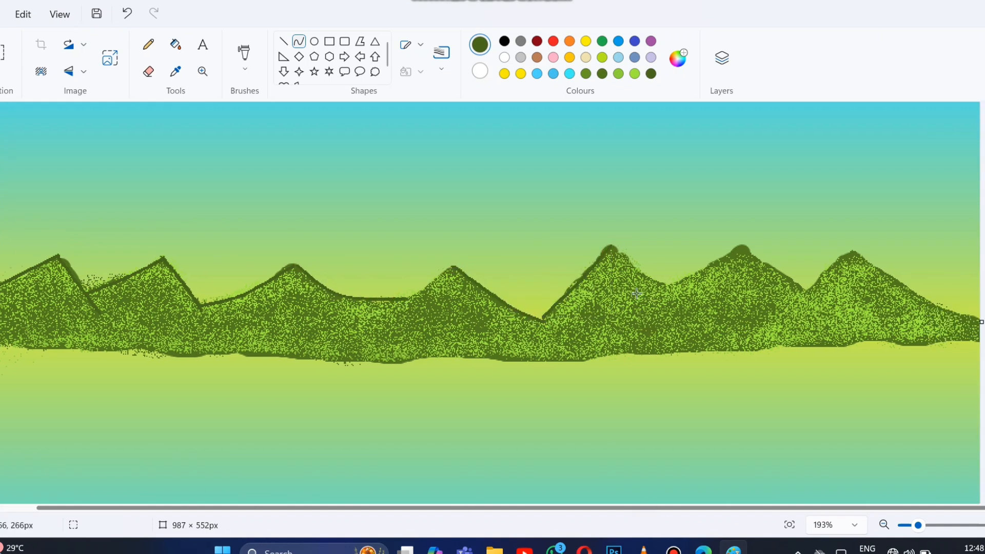
left_click_drag(611, 246, 643, 279)
left_click(656, 432)
Outline the slopes of the sixth and seventh mountains with thin deep green curves, undoing and redrawing the badly bent one.
left_click_drag(740, 249, 667, 286)
left_click(683, 391)
left_click(127, 13)
left_click_drag(738, 249, 669, 283)
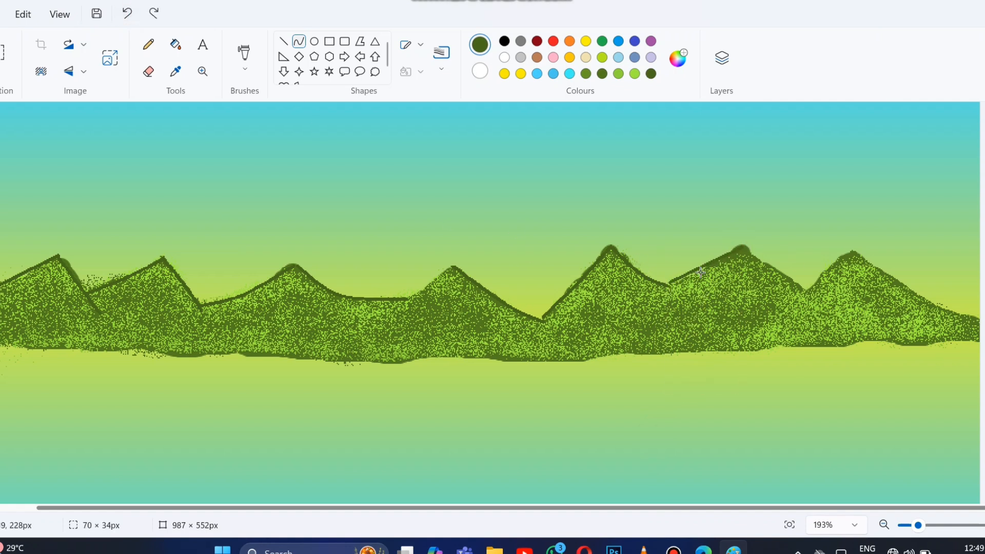
left_click_drag(798, 279, 805, 290)
left_click_drag(856, 253, 978, 322)
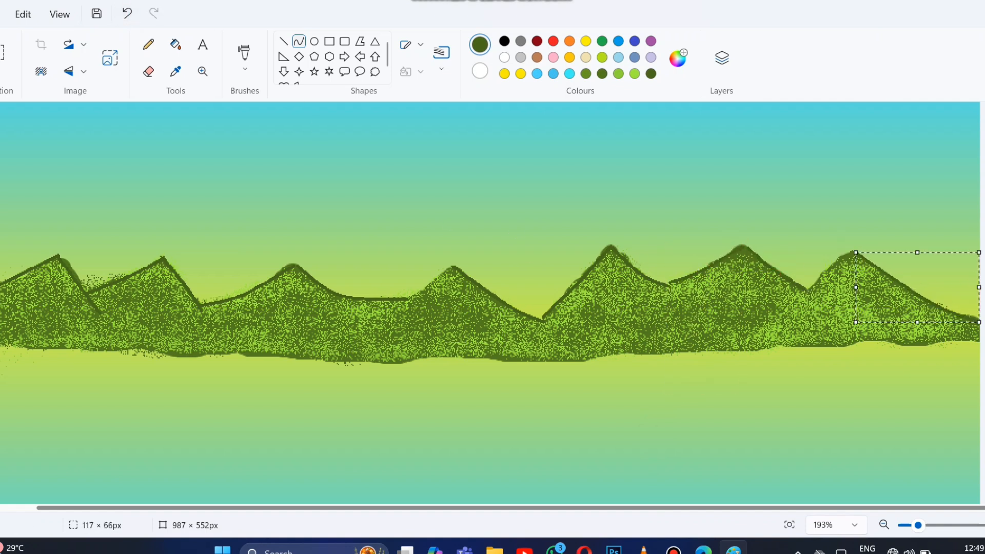
left_click(824, 273)
left_click(983, 291)
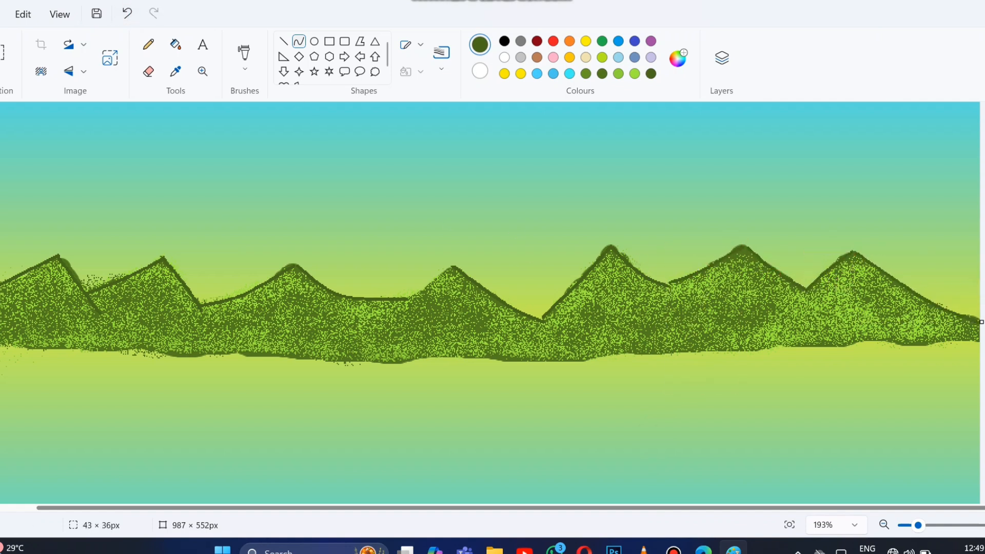
Airbrush a medium olive green over the full width of the mountain range to blend the speckles.
left_click(789, 525)
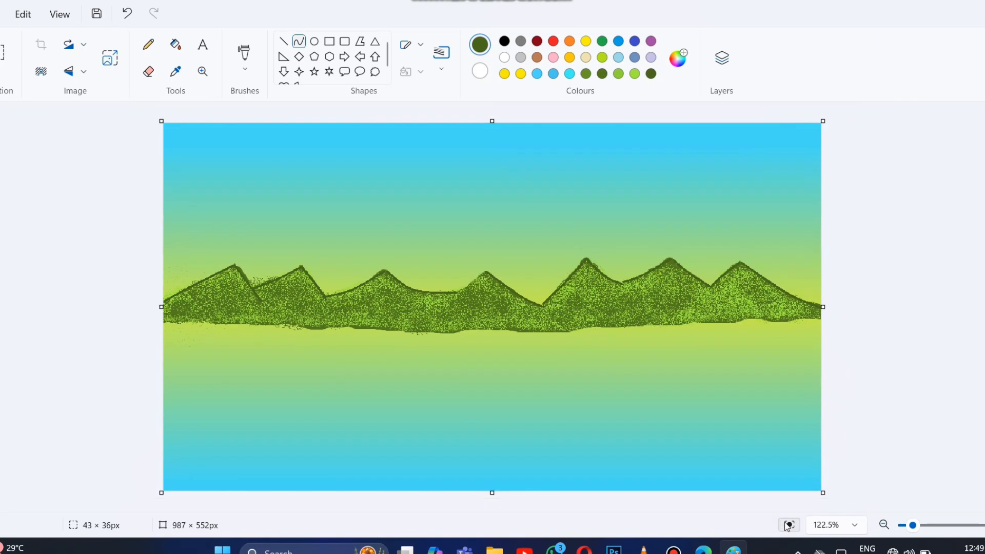
left_click(586, 74)
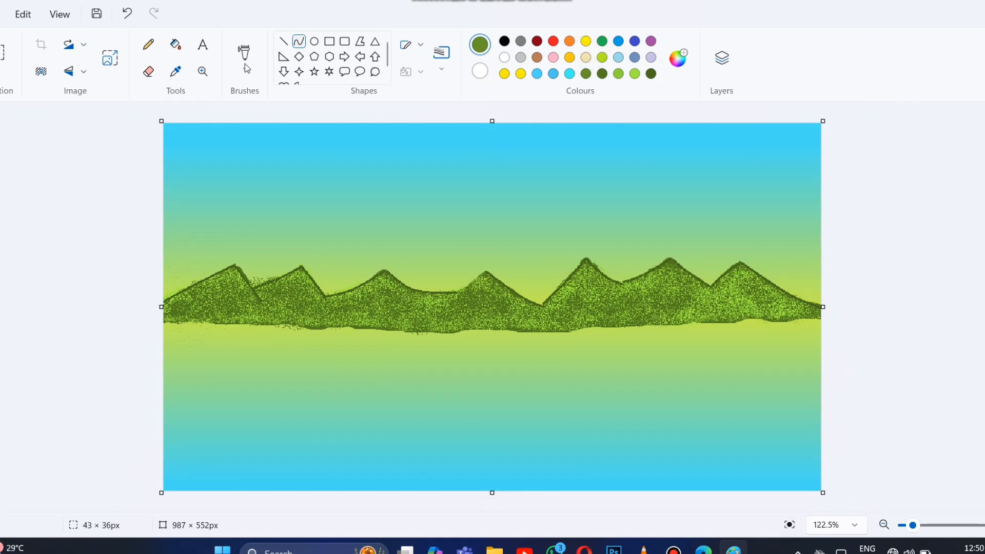
left_click(244, 68)
left_click(230, 188)
left_click_drag(210, 297, 186, 301)
left_click(1, 371)
left_click_drag(913, 525, 916, 524)
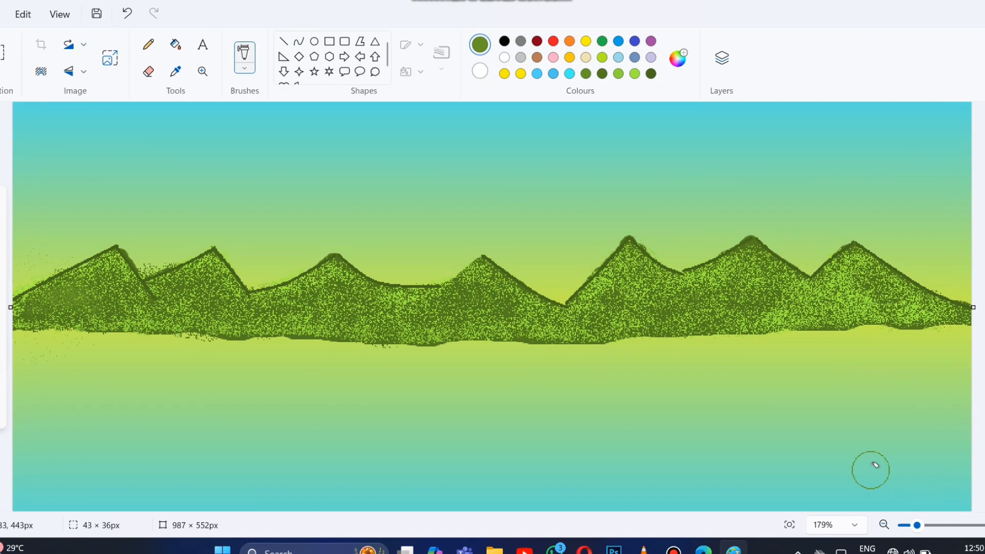
mouse_move(608, 293)
left_mouse_down()
mouse_move(577, 316)
mouse_move(374, 314)
mouse_move(667, 300)
mouse_move(641, 313)
mouse_move(733, 280)
mouse_move(724, 275)
mouse_move(792, 295)
mouse_move(862, 282)
mouse_move(923, 308)
left_mouse_up()
left_click(789, 524)
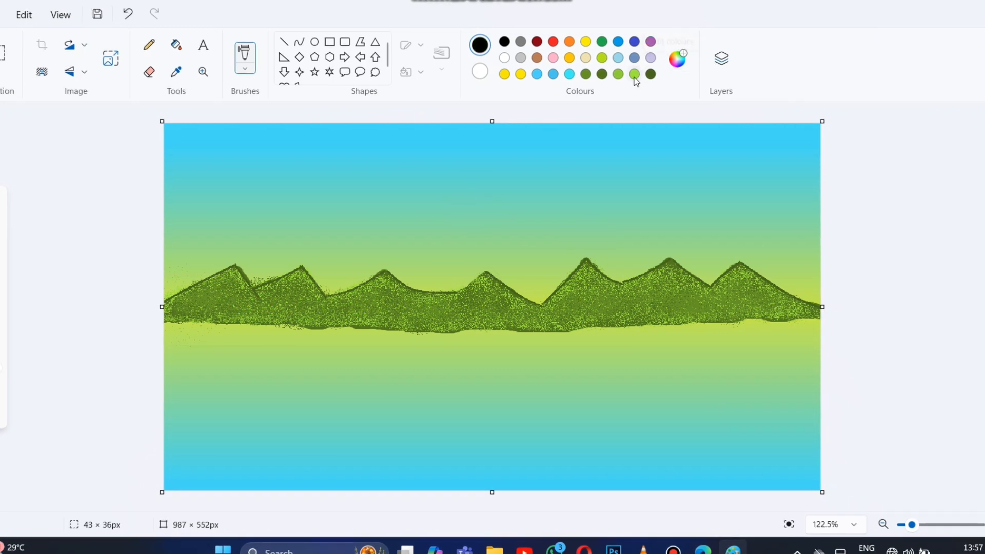
Darken the deep green to a near-black green and airbrush shadows over the whole mountain range.
left_click(677, 58)
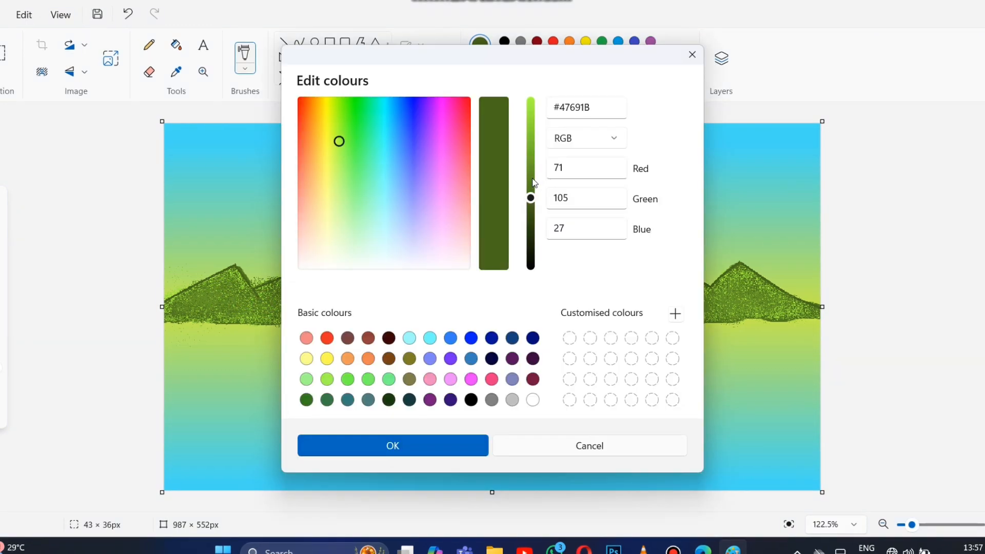
left_click_drag(530, 198, 526, 225)
left_click(471, 439)
mouse_move(254, 288)
left_mouse_down()
mouse_move(193, 301)
mouse_move(264, 304)
mouse_move(184, 305)
mouse_move(301, 307)
left_mouse_up()
left_click_drag(911, 524, 917, 525)
left_click_drag(617, 506, 572, 507)
mouse_move(117, 284)
left_mouse_down()
mouse_move(101, 323)
mouse_move(216, 277)
mouse_move(206, 313)
mouse_move(292, 310)
mouse_move(229, 319)
mouse_move(326, 297)
mouse_move(374, 323)
mouse_move(409, 318)
mouse_move(341, 288)
mouse_move(449, 321)
mouse_move(508, 295)
mouse_move(501, 325)
mouse_move(457, 329)
mouse_move(390, 296)
left_mouse_up()
mouse_move(725, 298)
left_mouse_down()
mouse_move(501, 330)
mouse_move(731, 314)
mouse_move(682, 260)
mouse_move(646, 307)
left_mouse_up()
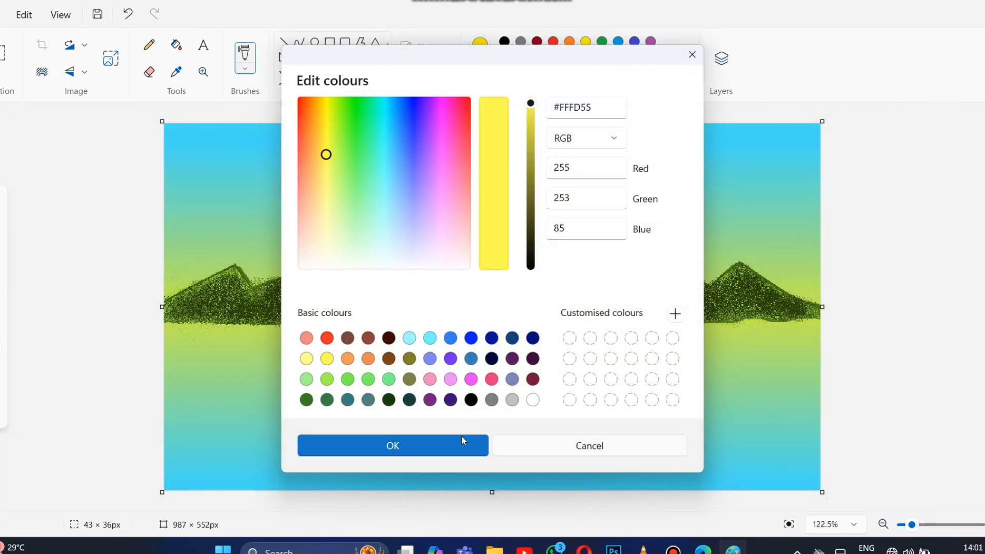
Draw a filled light yellow sun circle about 40 × 39 px in the valley between the fourth and fifth mountains and recolour it yellow.
left_click(307, 358)
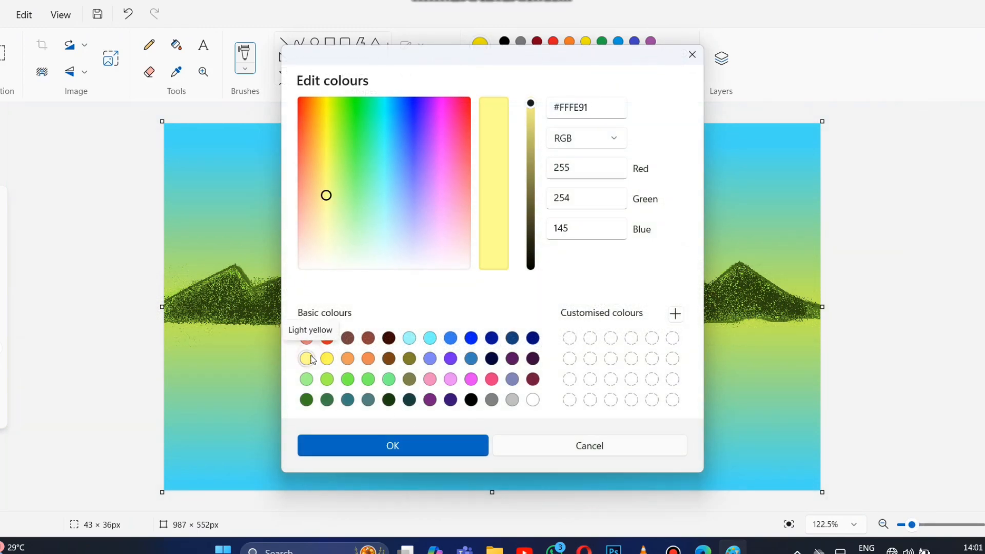
left_click(442, 446)
left_click(315, 42)
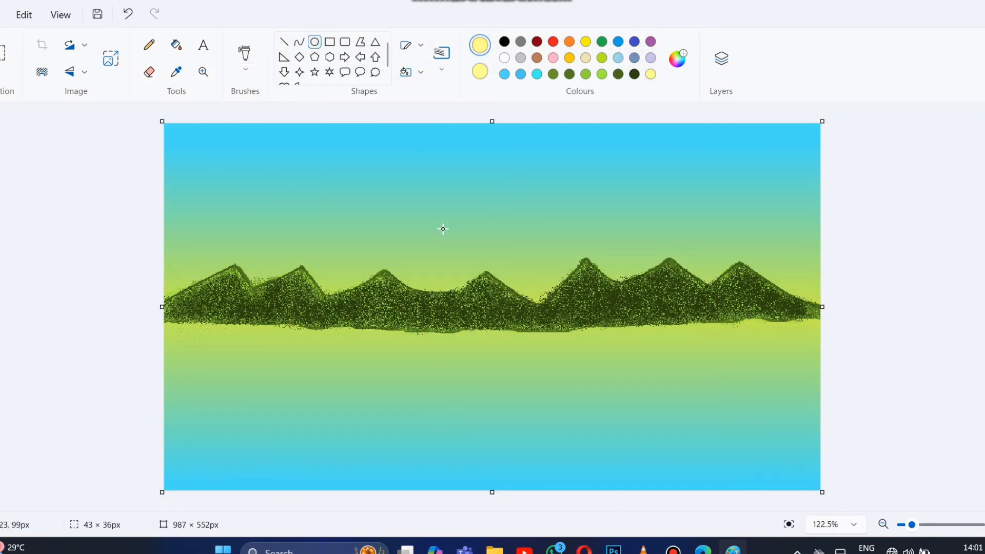
mouse_move(467, 232)
left_mouse_down()
mouse_move(521, 283)
mouse_move(456, 271)
mouse_move(469, 296)
mouse_move(448, 272)
mouse_move(460, 292)
mouse_move(455, 281)
mouse_move(535, 292)
left_mouse_up()
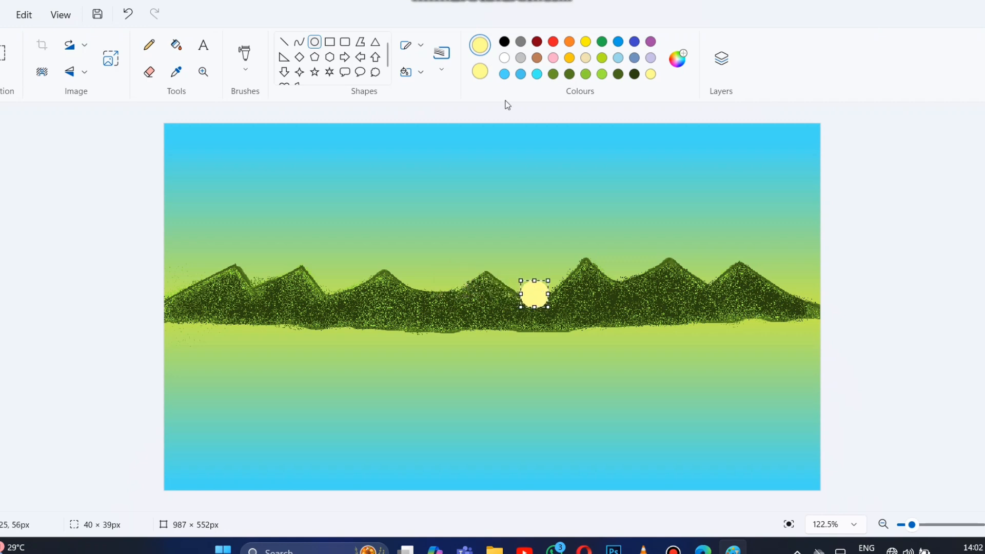
left_click(585, 41)
left_click(940, 263)
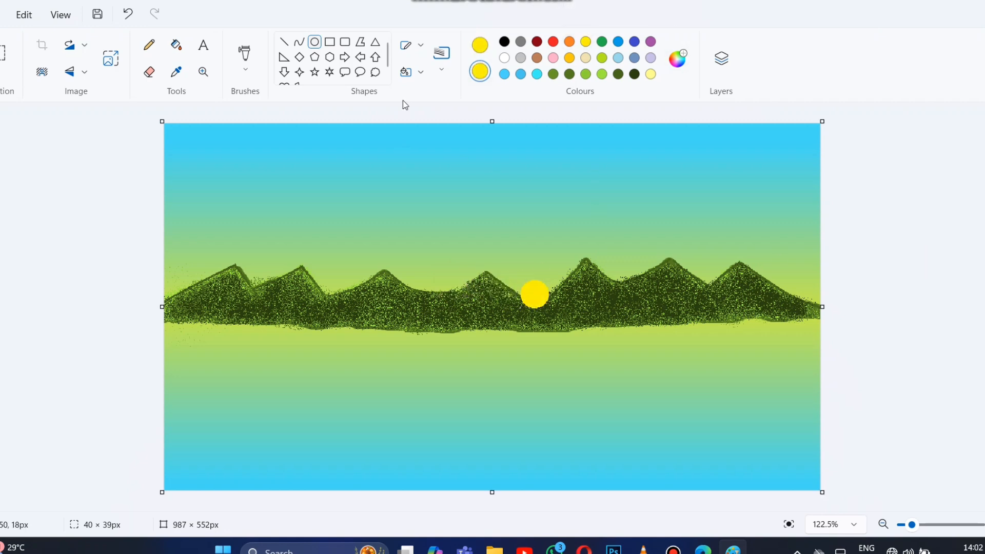
Draw an 8 px green curve down the fourth mountain's right slope across the lower part of the sun.
left_click(554, 73)
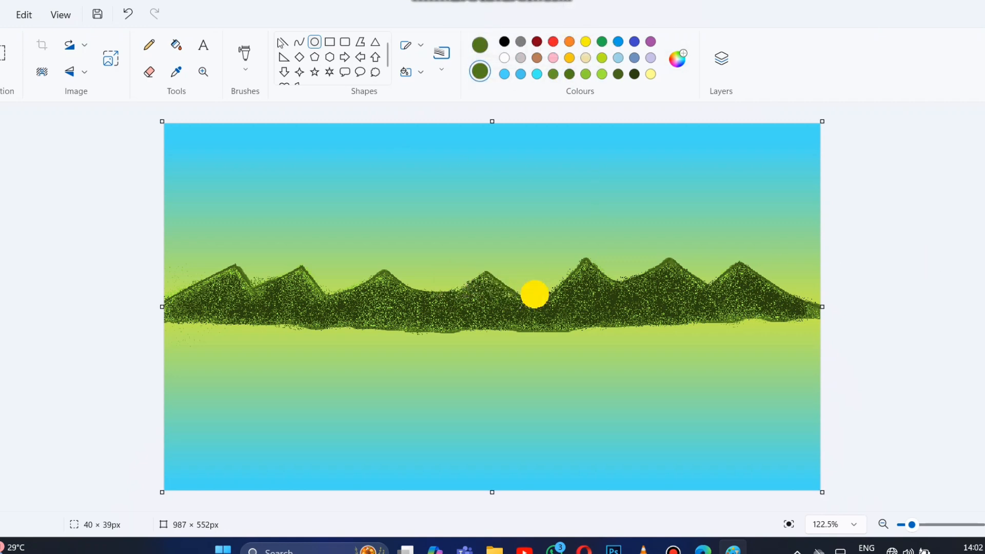
left_click(299, 41)
left_click(445, 57)
left_click(374, 48)
left_click(416, 46)
left_click(437, 103)
left_click(436, 66)
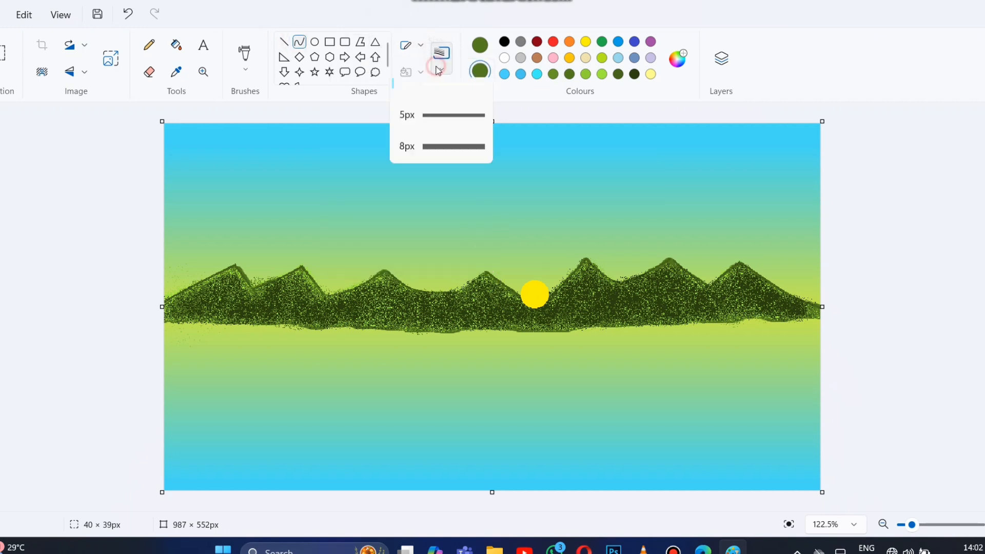
left_click(453, 149)
mouse_move(494, 276)
left_mouse_down()
mouse_move(534, 308)
mouse_move(511, 295)
left_mouse_up()
Recolour the curve deep green and draw a matching curve from the fifth mountain's peak down across the sun's lower edge.
left_click(618, 75)
left_click(480, 45)
left_click(617, 76)
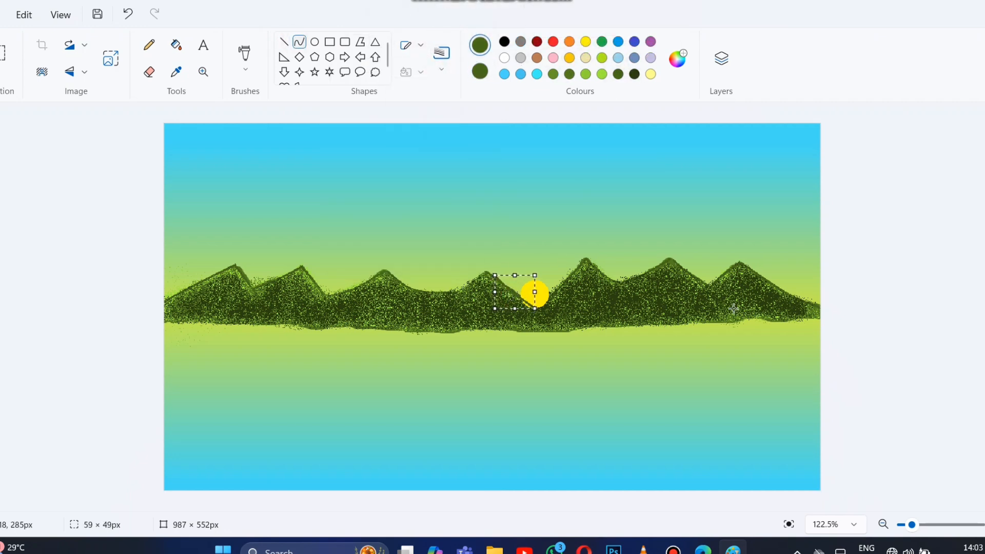
left_click(607, 285)
left_click_drag(583, 259, 537, 306)
left_click(896, 286)
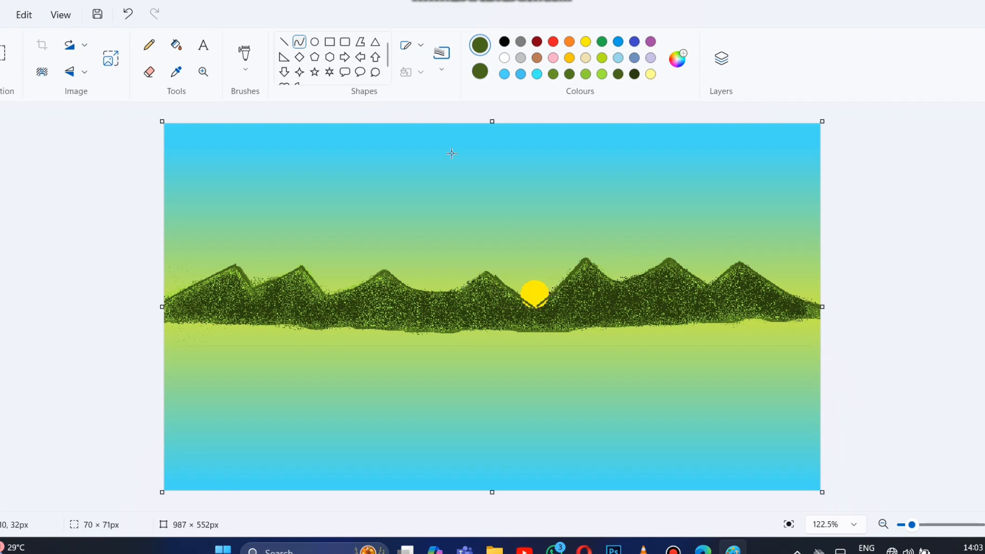
Airbrush near-black green over the gap beneath the sun so its lower edge sinks behind the mountains.
scroll(452, 153, "up", 2)
left_click(245, 59)
left_click(192, 187)
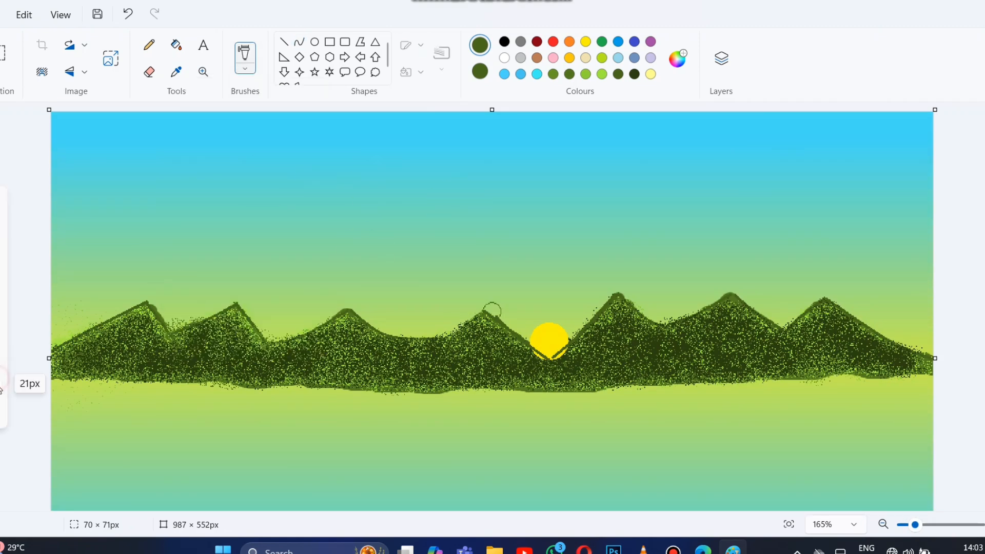
left_click(634, 74)
mouse_move(575, 359)
left_mouse_down()
mouse_move(560, 351)
mouse_move(547, 361)
left_mouse_up()
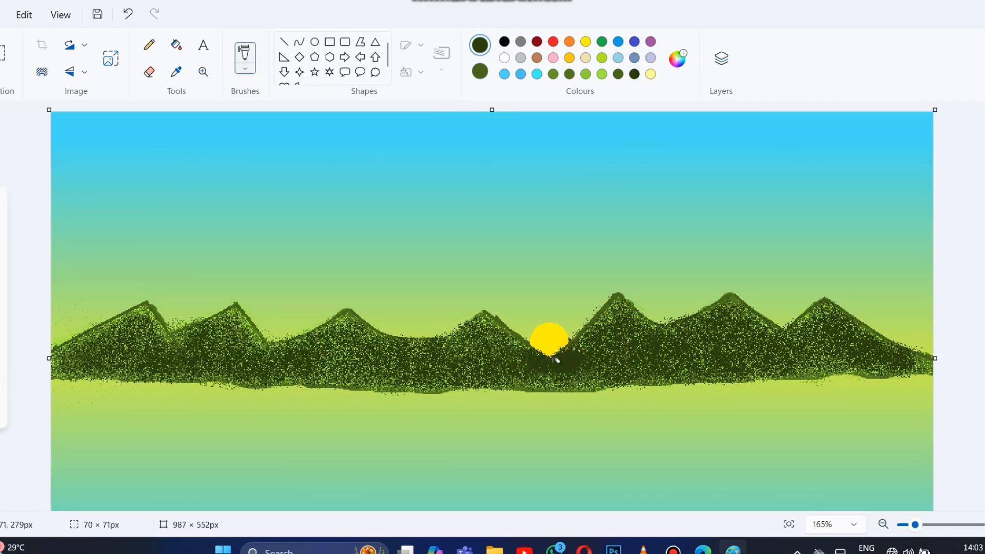
Airbrush light green speckles on the dark mountain area under the sun and undo the last spray.
left_click(601, 74)
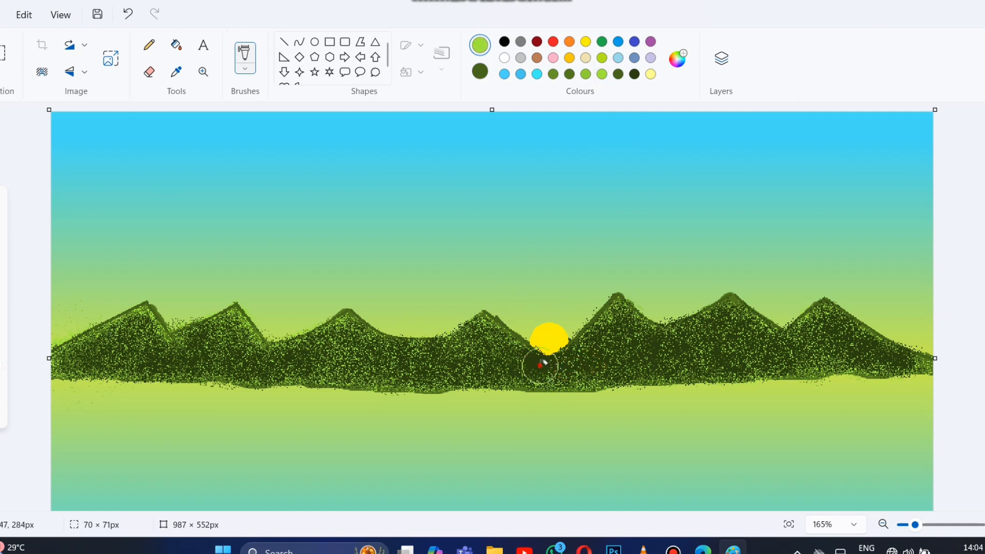
scroll(580, 352, "up", 4)
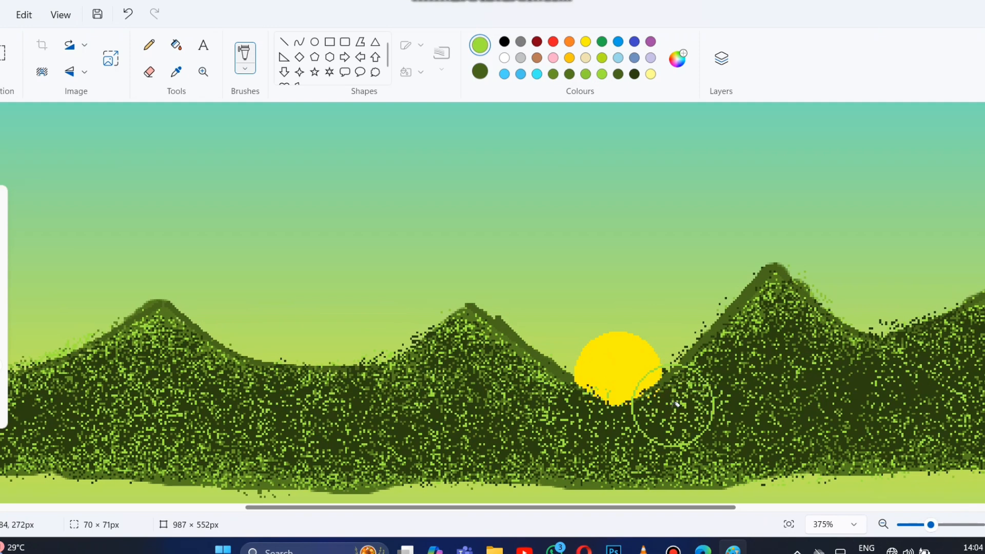
mouse_move(670, 407)
left_mouse_down()
mouse_move(561, 429)
mouse_move(665, 438)
mouse_move(717, 394)
mouse_move(698, 407)
left_mouse_up()
left_click(128, 14)
Airbrush near-black green shadows over the mountains on both sides of the sun.
left_click(635, 74)
left_click(758, 372)
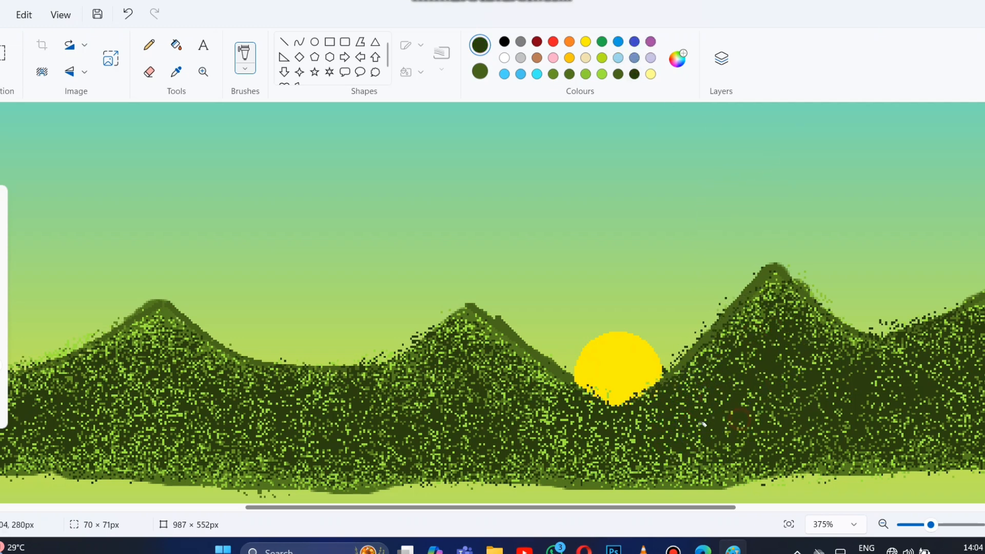
left_click(647, 442)
left_click(488, 360)
left_click(336, 403)
left_click(788, 523)
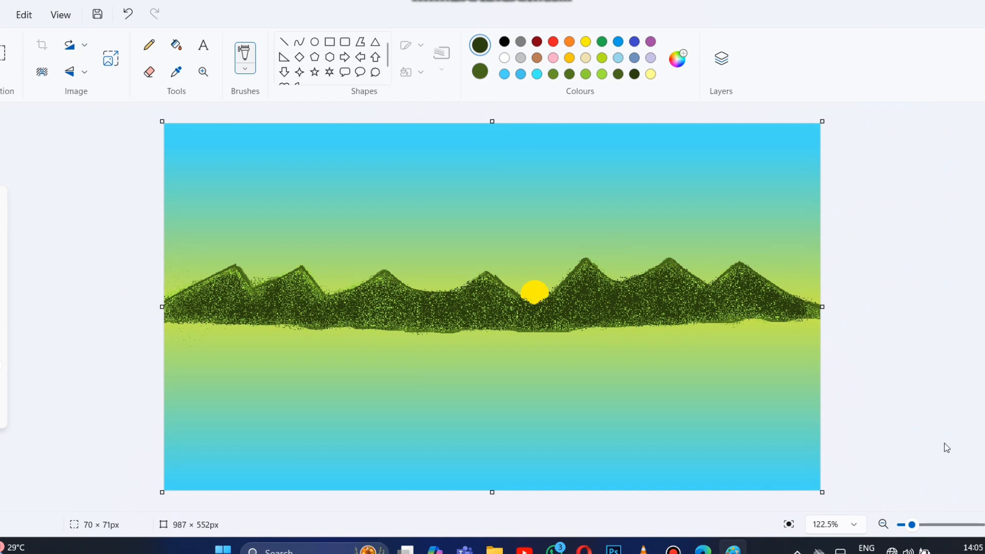
Sample the mountain green, adjust it to olive green #556B2F and pencil the inverted mountain outline across the water.
left_click(176, 72)
left_click(435, 272)
left_click(676, 59)
left_click_drag(531, 124, 530, 196)
left_click(465, 444)
left_click(148, 44)
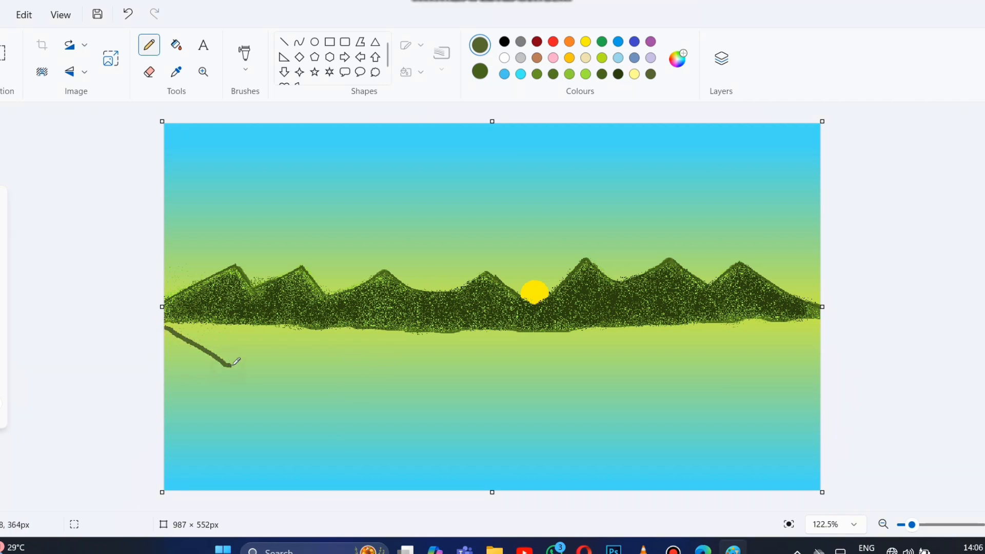
left_click_drag(231, 365, 284, 330)
mouse_move(306, 365)
left_mouse_down()
mouse_move(345, 328)
mouse_move(333, 330)
mouse_move(372, 362)
mouse_move(410, 342)
left_mouse_up()
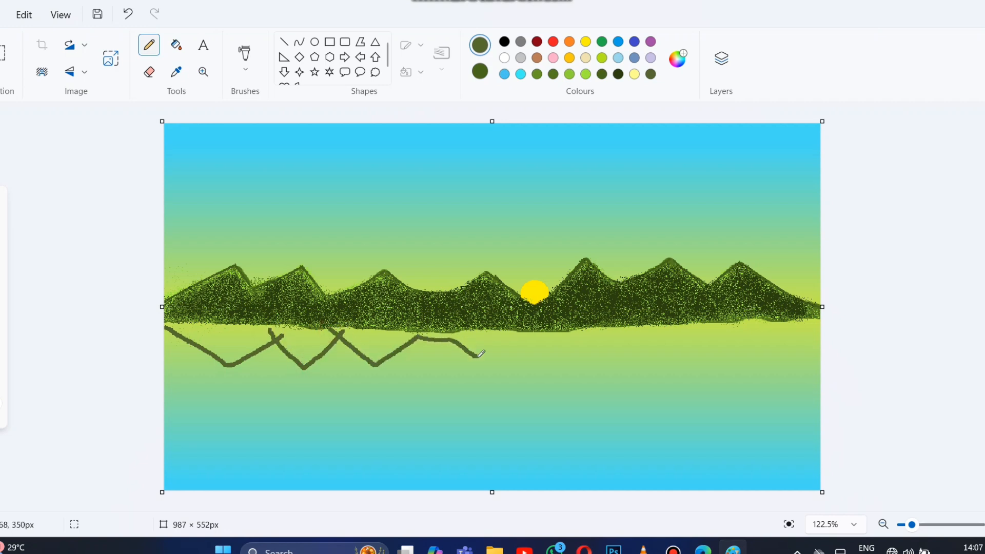
mouse_move(481, 353)
left_mouse_down()
mouse_move(539, 334)
mouse_move(582, 361)
mouse_move(710, 336)
mouse_move(749, 354)
mouse_move(821, 325)
left_mouse_up()
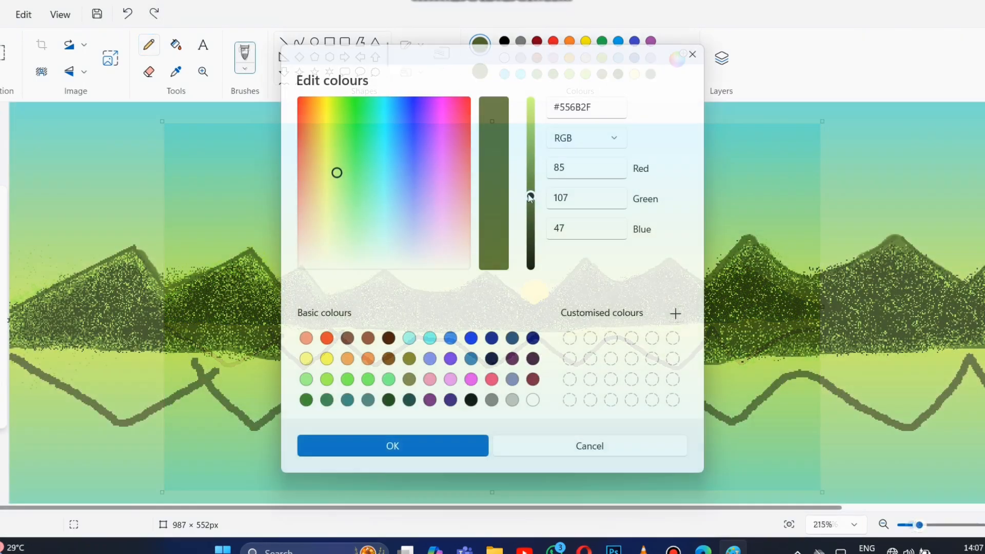
Lighten the colour to #7C9C44 and brush it over the full mountain reflection down to the pencilled outline.
left_click_drag(531, 193, 531, 166)
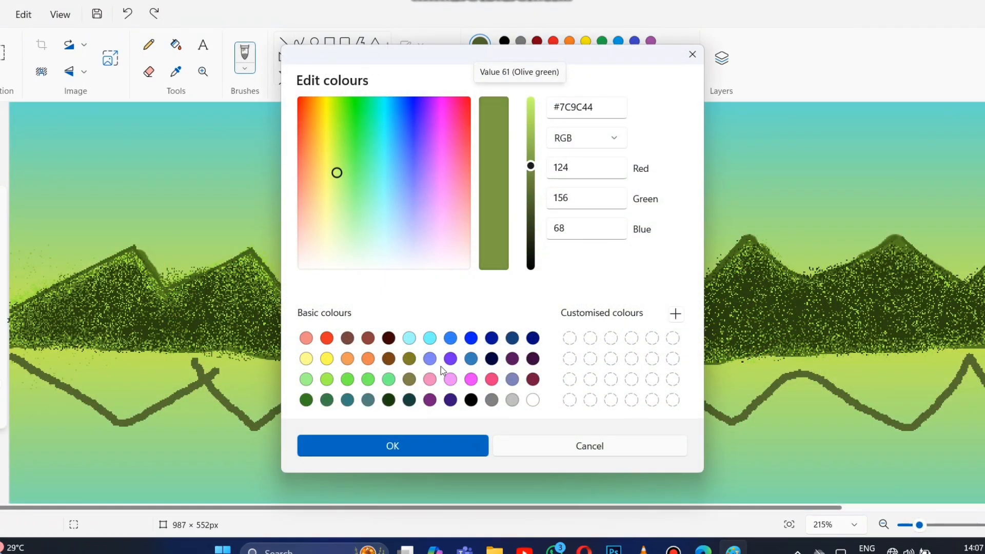
left_click(393, 445)
mouse_move(136, 370)
left_mouse_down()
mouse_move(62, 354)
mouse_move(47, 376)
mouse_move(199, 375)
mouse_move(66, 394)
mouse_move(128, 411)
mouse_move(118, 418)
mouse_move(238, 382)
mouse_move(59, 380)
mouse_move(154, 410)
mouse_move(333, 365)
mouse_move(272, 377)
mouse_move(256, 405)
mouse_move(380, 366)
mouse_move(275, 395)
mouse_move(254, 424)
mouse_move(438, 377)
mouse_move(414, 384)
mouse_move(550, 369)
mouse_move(550, 399)
mouse_move(636, 367)
mouse_move(647, 399)
mouse_move(715, 395)
mouse_move(786, 368)
mouse_move(749, 398)
mouse_move(666, 379)
left_mouse_up()
left_click_drag(937, 370, 690, 360)
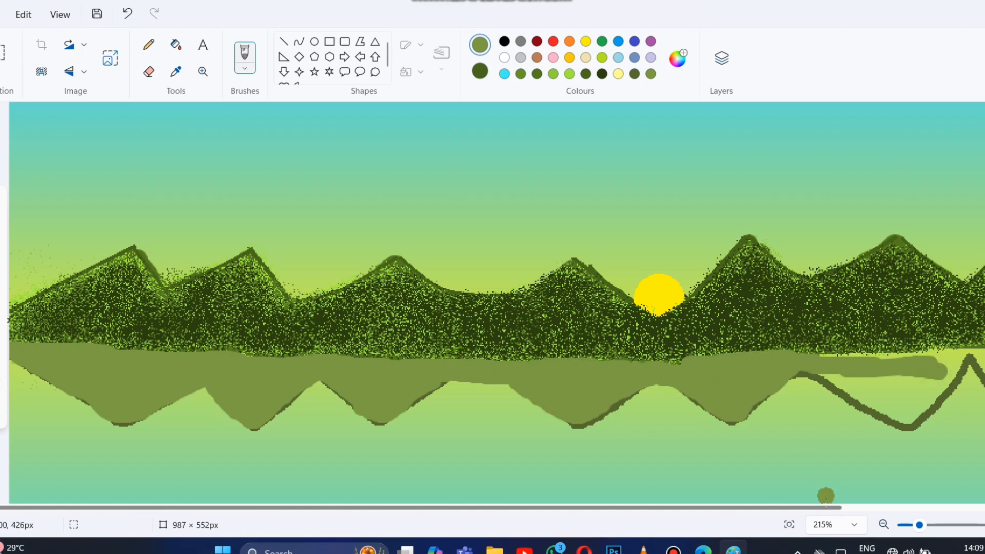
left_click_drag(826, 506, 976, 506)
mouse_move(666, 363)
left_mouse_down()
mouse_move(700, 378)
mouse_move(667, 393)
mouse_move(780, 359)
mouse_move(708, 405)
mouse_move(688, 403)
mouse_move(846, 359)
mouse_move(970, 359)
mouse_move(806, 389)
mouse_move(834, 400)
mouse_move(880, 390)
mouse_move(774, 377)
mouse_move(695, 412)
mouse_move(799, 379)
mouse_move(935, 357)
left_mouse_up()
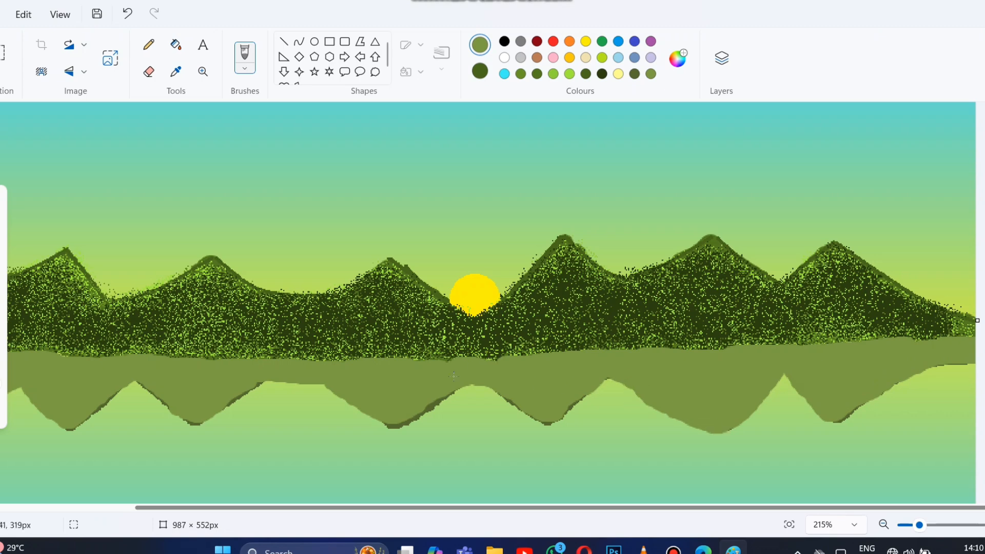
mouse_move(454, 376)
left_mouse_down()
mouse_move(411, 413)
mouse_move(340, 380)
left_mouse_up()
left_click(789, 524)
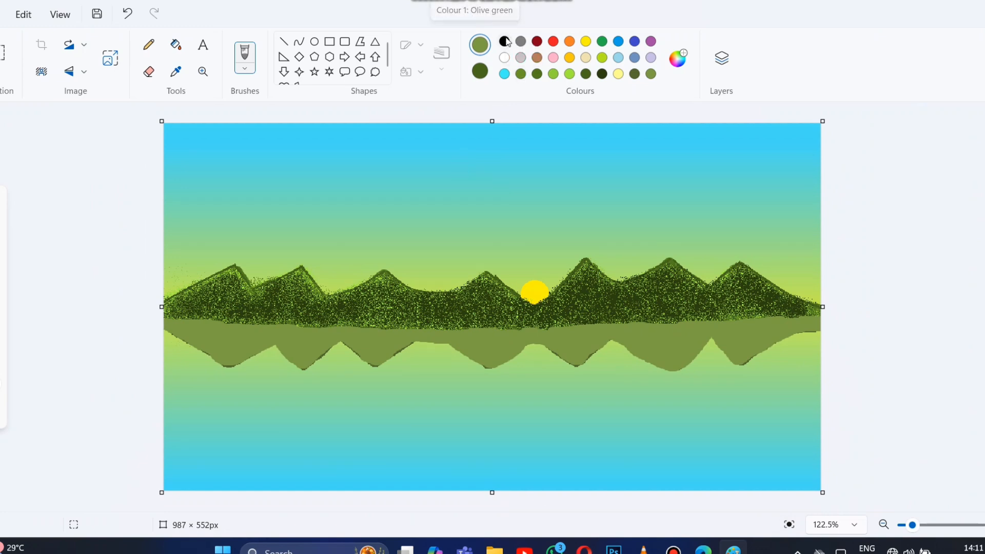
Brush a forked dark green tree branch reaching in from the canvas's left edge above the first two mountains.
left_click(504, 41)
mouse_move(165, 240)
left_mouse_down()
mouse_move(256, 248)
mouse_move(238, 231)
mouse_move(165, 237)
mouse_move(291, 235)
mouse_move(298, 217)
mouse_move(311, 247)
left_mouse_up()
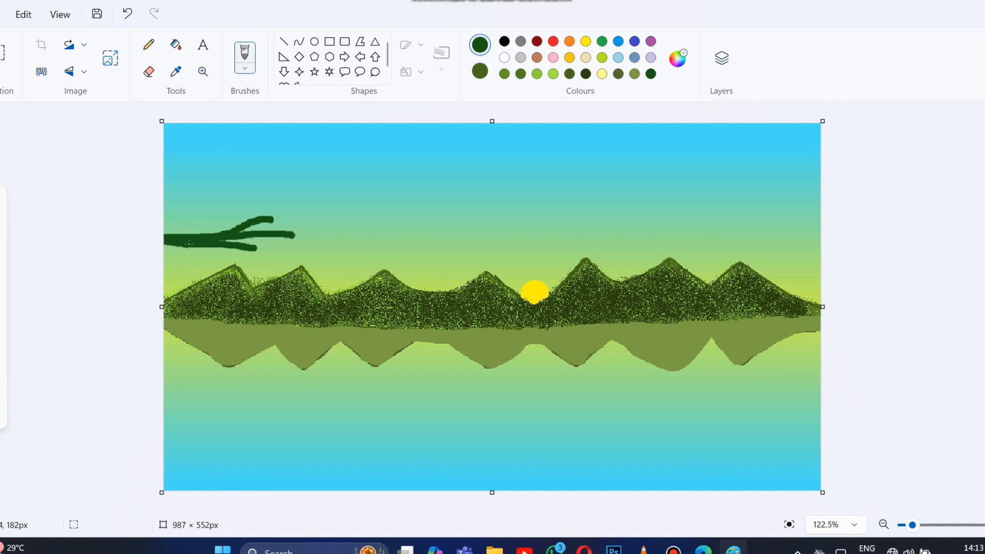
left_click_drag(288, 248, 317, 257)
left_click_drag(295, 214, 329, 215)
left_click_drag(292, 220, 316, 224)
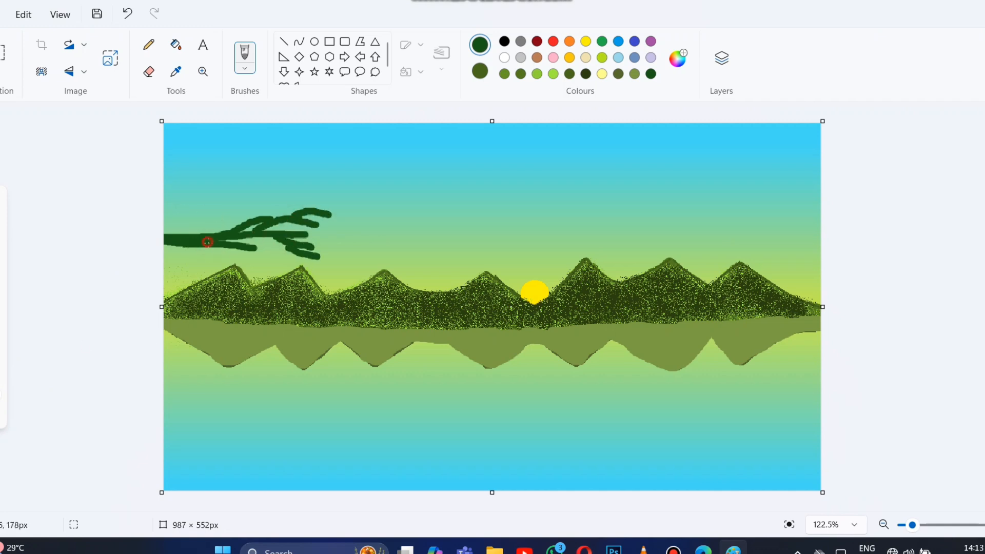
Add short offshoots under the branch, undoing the last stroke, and brush thick limbs arching above it.
left_click_drag(208, 242, 230, 259)
left_click_drag(241, 244, 273, 247)
left_click(127, 13)
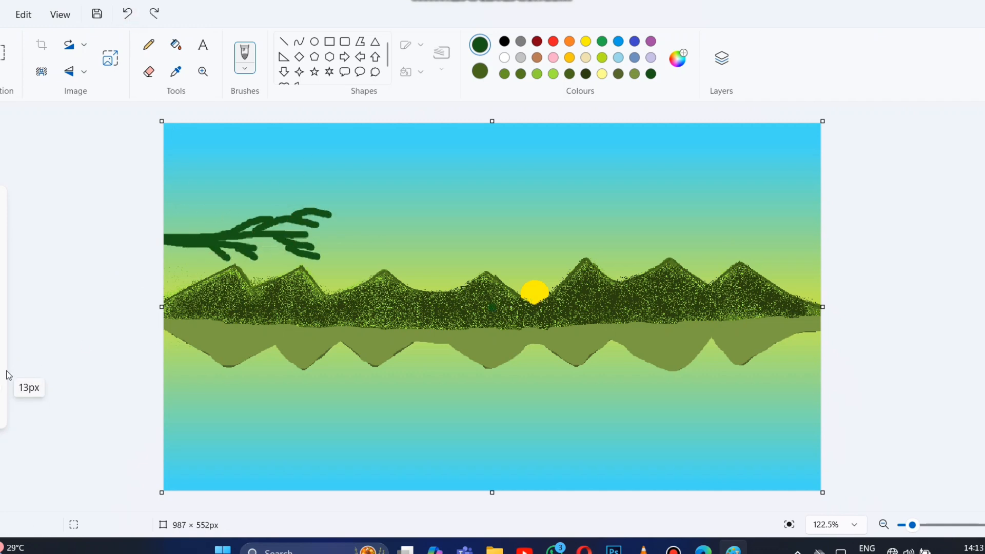
left_click_drag(165, 232, 281, 193)
left_click_drag(228, 207, 259, 208)
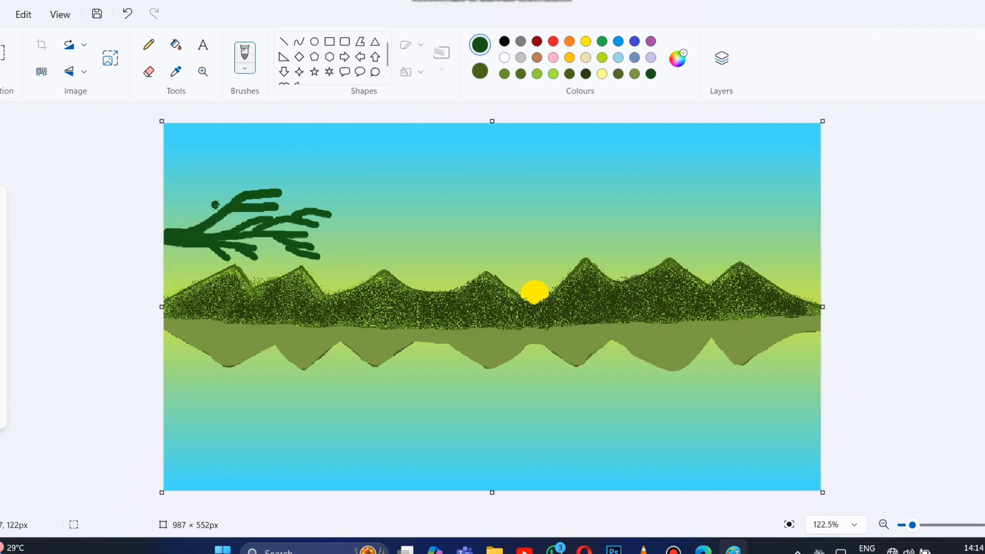
mouse_move(166, 231)
left_mouse_down()
mouse_move(197, 206)
mouse_move(258, 193)
mouse_move(262, 180)
mouse_move(238, 198)
left_mouse_up()
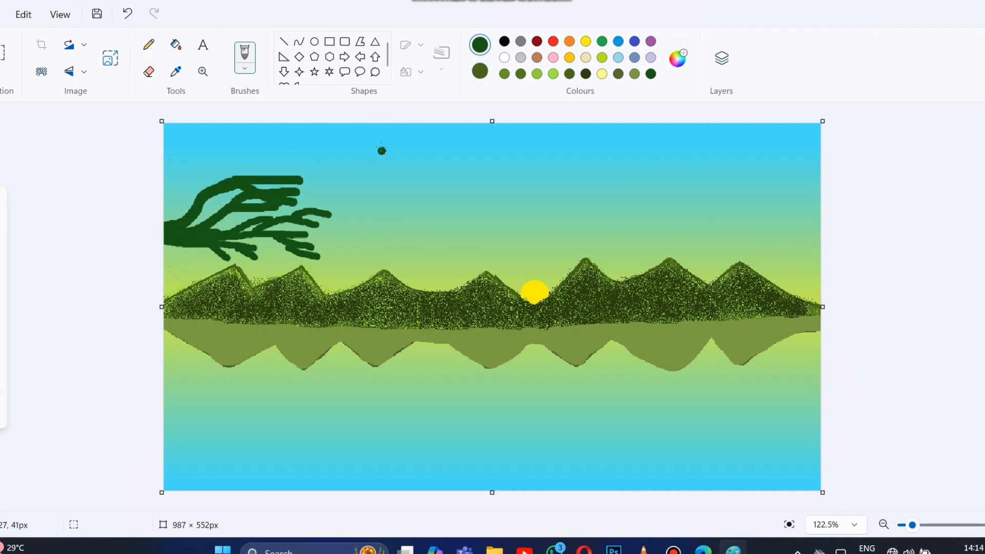
Extend the branch tips with thinner dark green twigs over the third mountain, undoing a misplaced stroke.
left_click_drag(305, 256, 341, 256)
left_click_drag(297, 193, 322, 179)
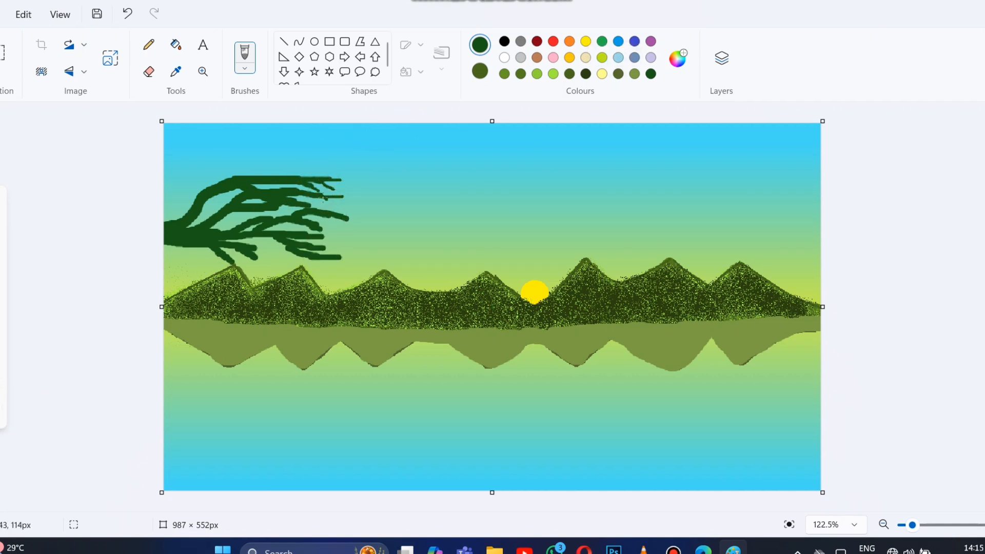
mouse_move(341, 215)
left_mouse_down()
mouse_move(389, 222)
mouse_move(364, 236)
mouse_move(389, 252)
left_mouse_up()
left_click_drag(302, 259, 386, 271)
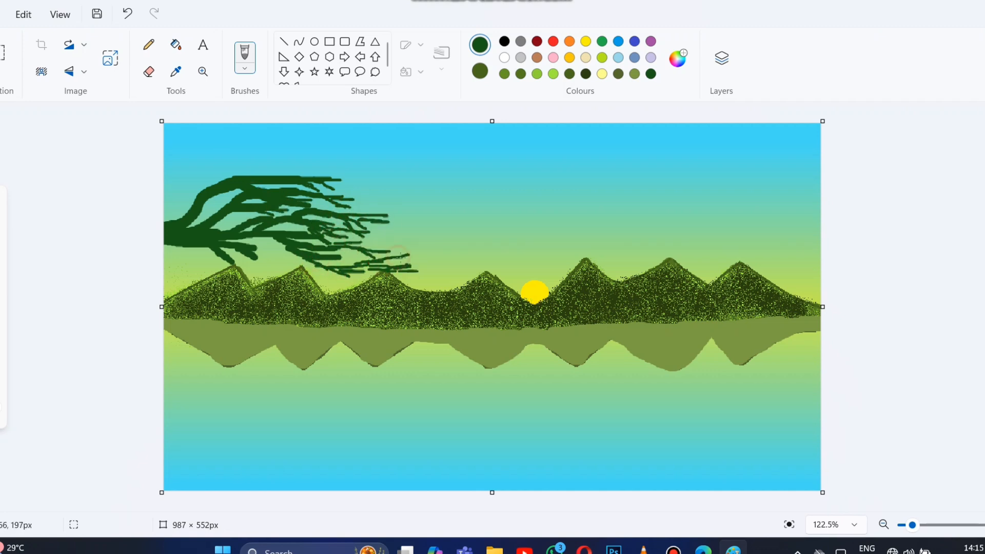
left_click_drag(264, 249, 294, 256)
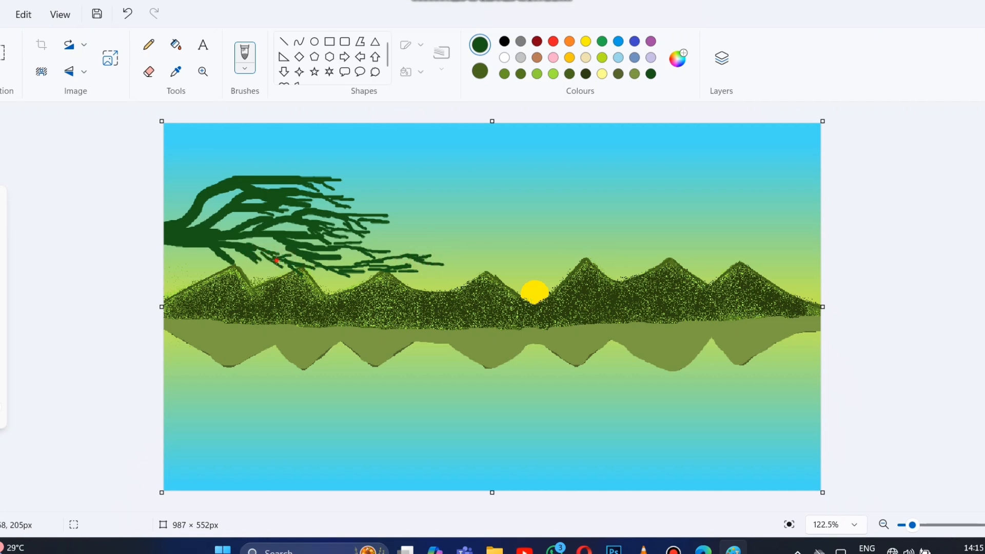
left_click(127, 13)
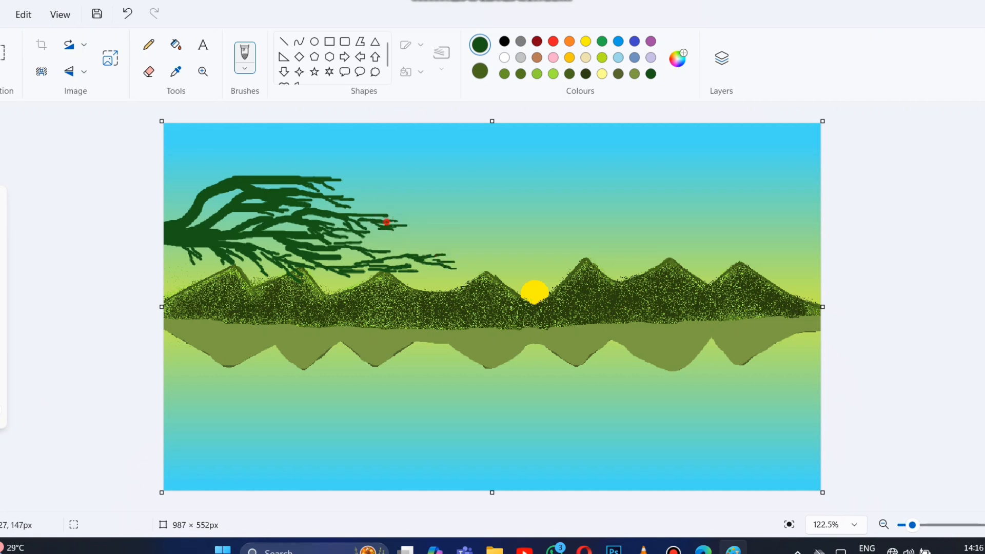
Add fine dark green twigs stretching towards the fourth mountain and along the top of the upper limb.
left_click_drag(358, 235, 393, 244)
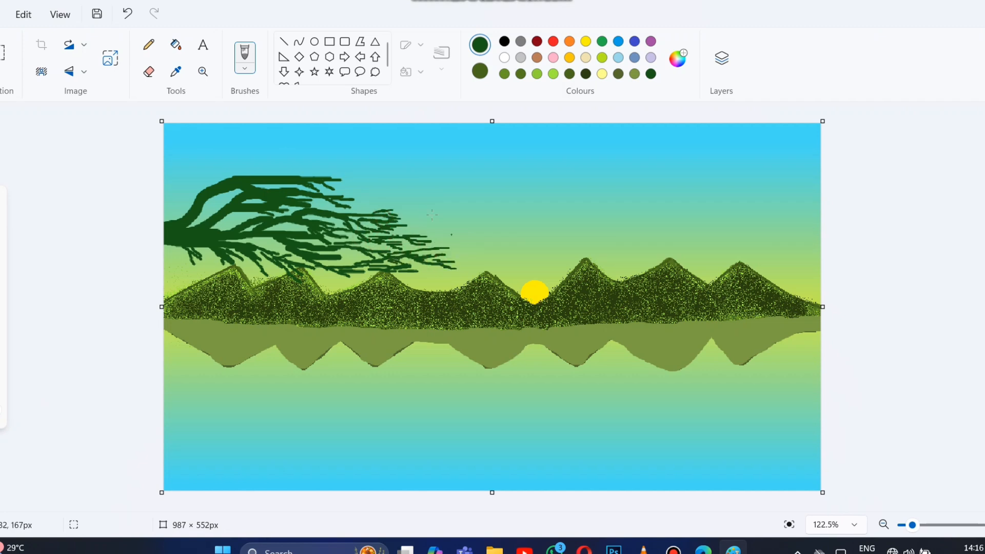
left_click_drag(351, 199, 458, 215)
left_click_drag(395, 208, 482, 253)
left_click_drag(206, 191, 221, 163)
left_click_drag(251, 172, 295, 171)
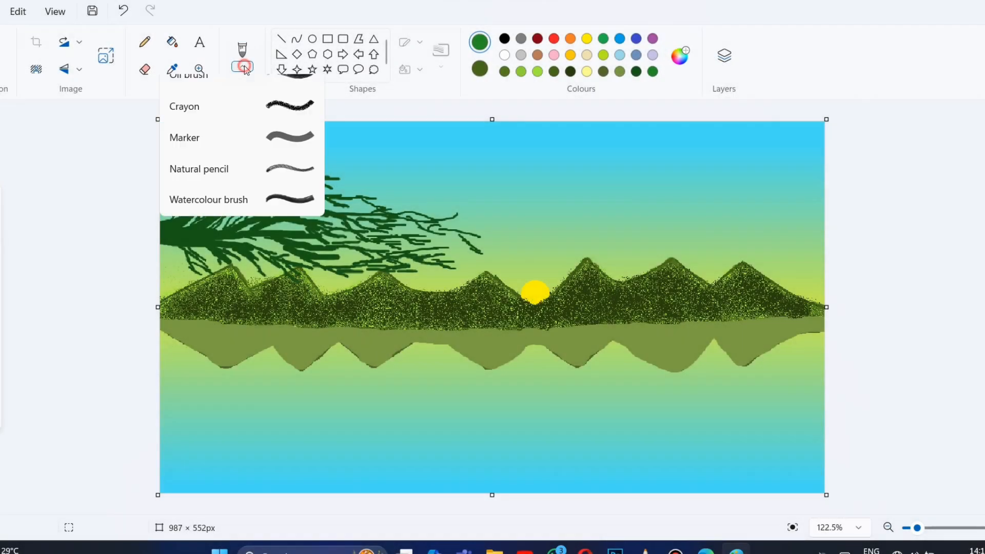
Shade the thick base and main limbs of the branch with a medium green Marker brush.
left_click(231, 137)
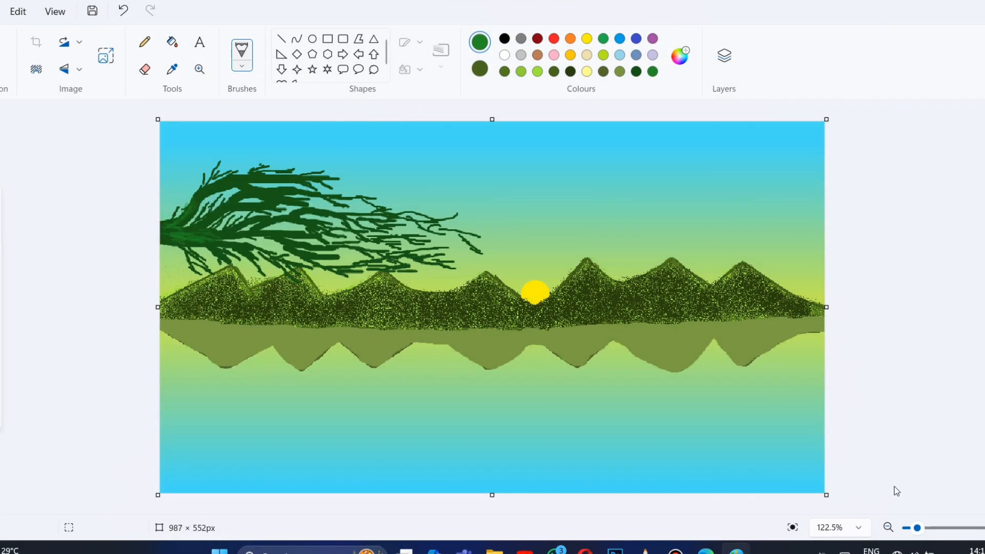
scroll(478, 400, "up", 4)
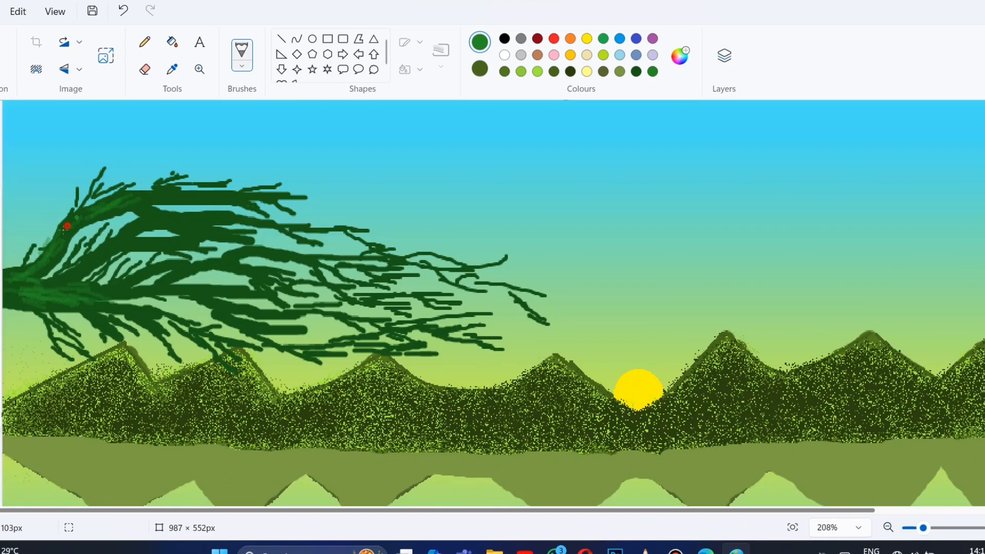
mouse_move(11, 283)
left_mouse_down()
mouse_move(67, 281)
mouse_move(85, 299)
left_mouse_up()
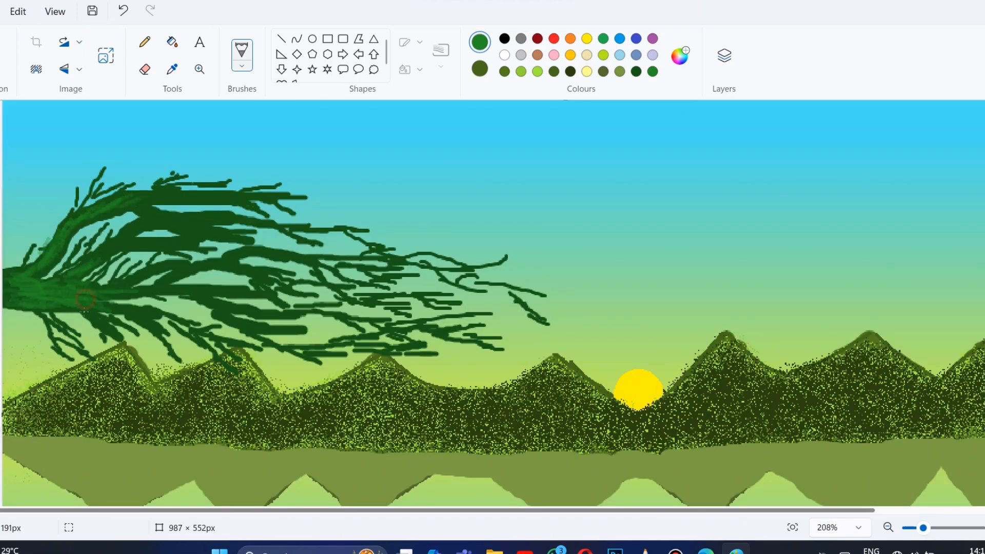
left_click_drag(2, 413, 1, 402)
left_click(1, 408)
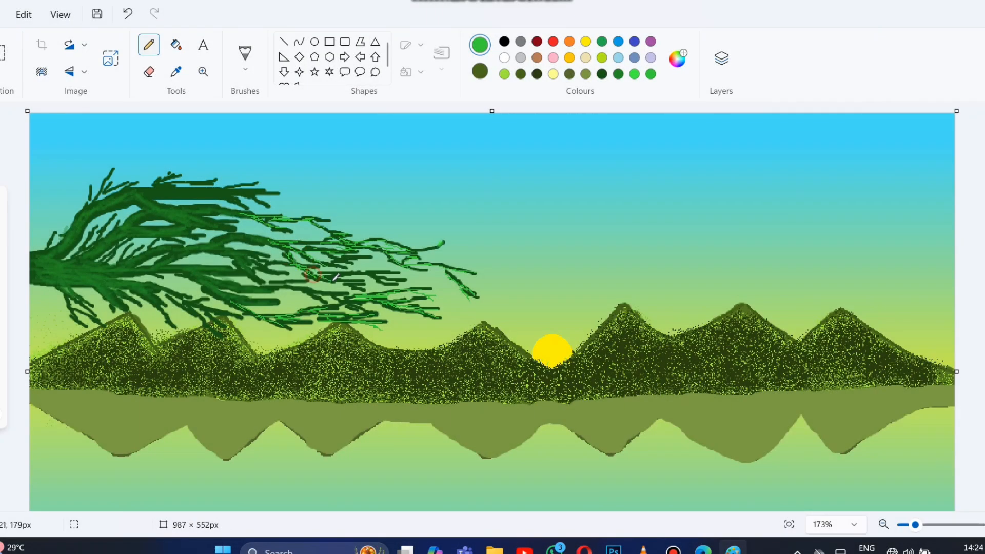
Pencil bright green highlights along the middle and lower twigs of the branch.
mouse_move(333, 280)
left_mouse_down()
mouse_move(372, 277)
mouse_move(305, 289)
mouse_move(346, 299)
left_mouse_up()
left_click_drag(207, 285, 233, 297)
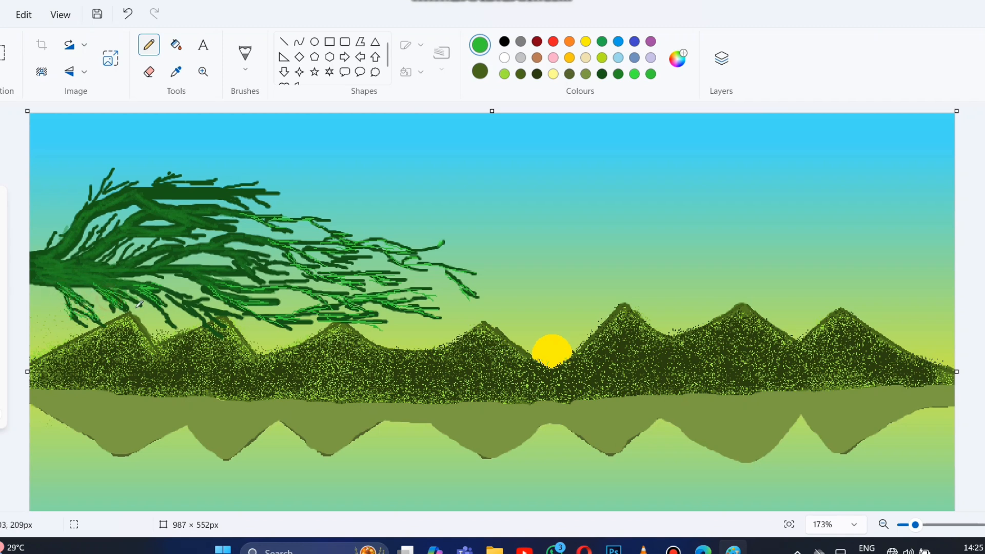
left_click(185, 308)
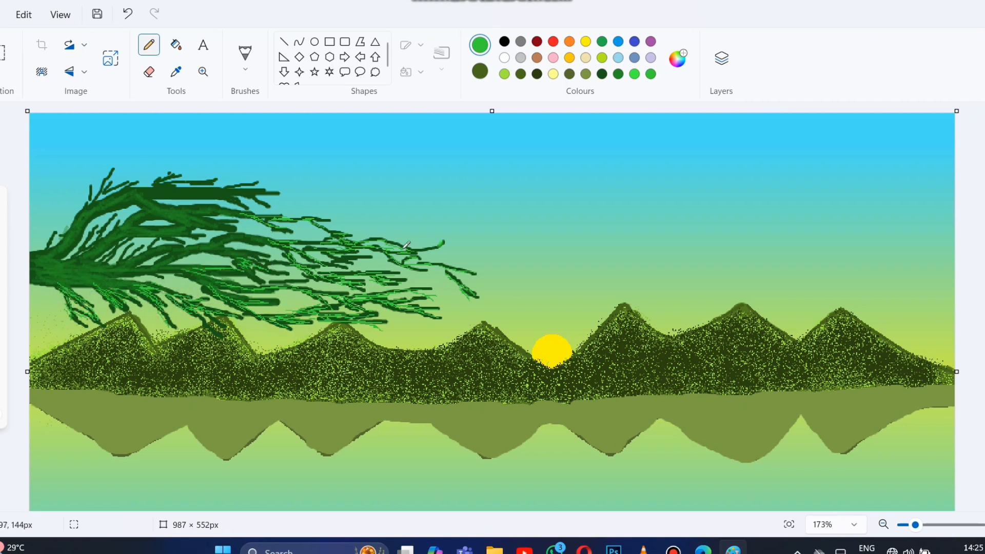
Mix a darker green for the Pencil and try a thick stroke over the branch base, then undo it.
left_click(677, 59)
left_click(529, 167)
left_click(391, 445)
left_click(2, 401)
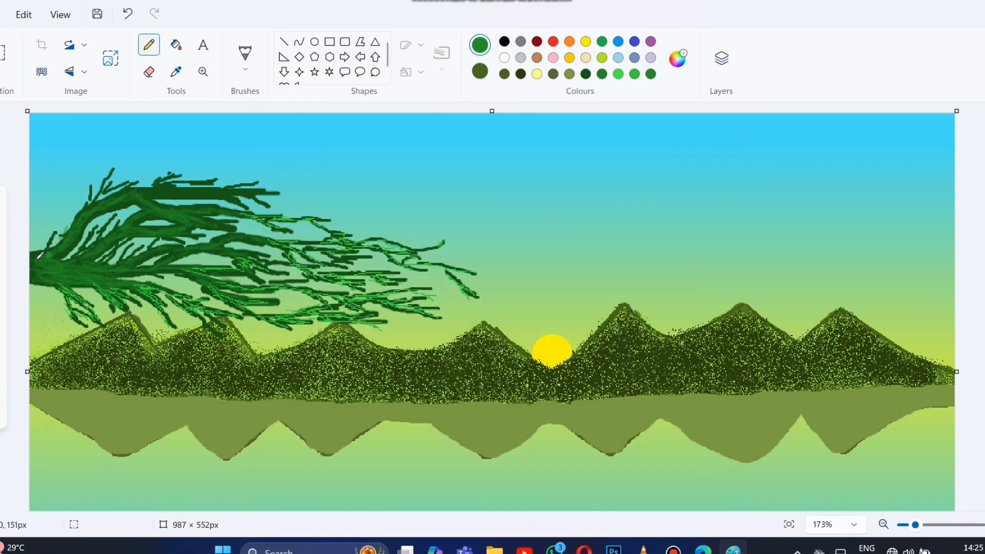
mouse_move(36, 261)
left_mouse_down()
mouse_move(33, 277)
mouse_move(88, 268)
left_mouse_up()
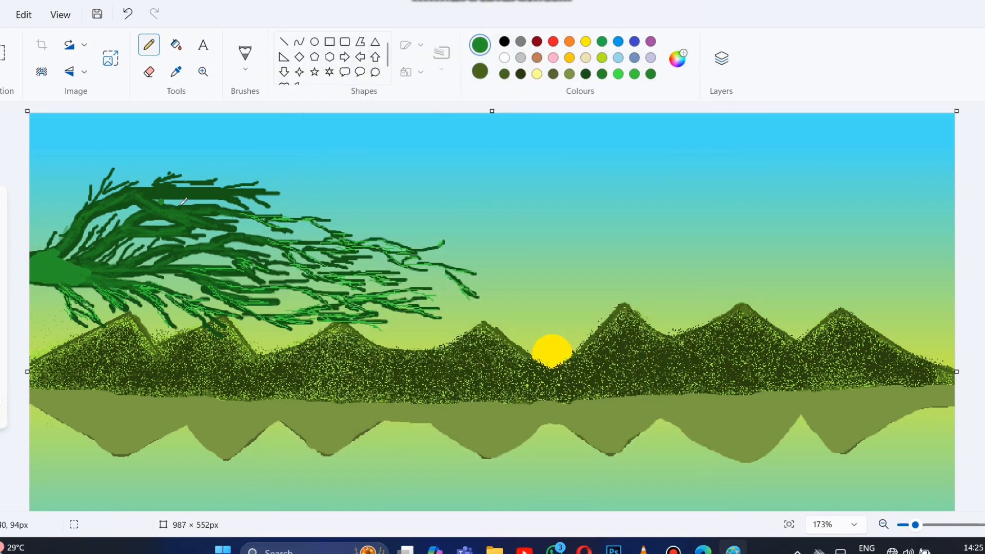
left_click(123, 13)
left_click(123, 13)
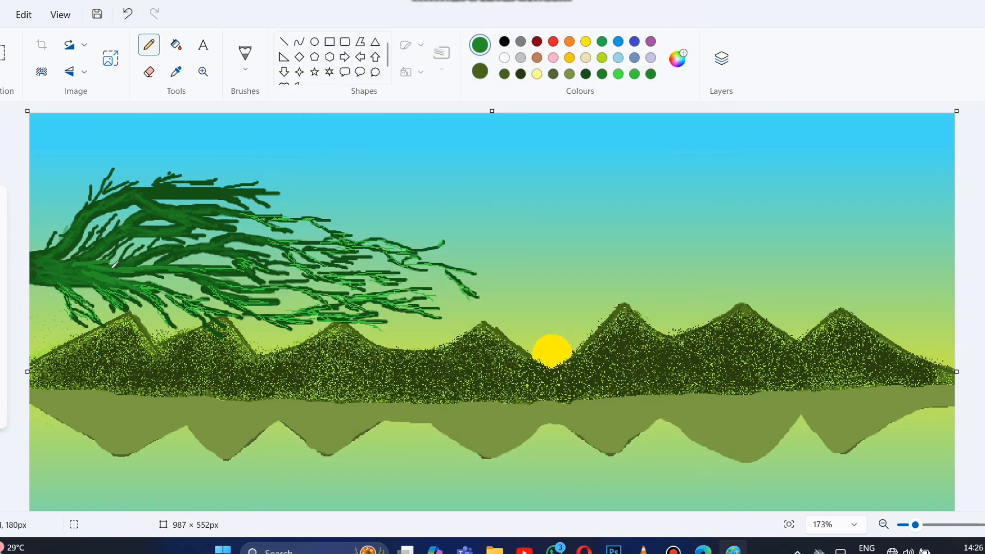
Pencil the medium green over the base, main limbs and upper twigs of the branch.
mouse_move(114, 264)
left_mouse_down()
mouse_move(63, 281)
mouse_move(76, 225)
mouse_move(47, 260)
left_mouse_up()
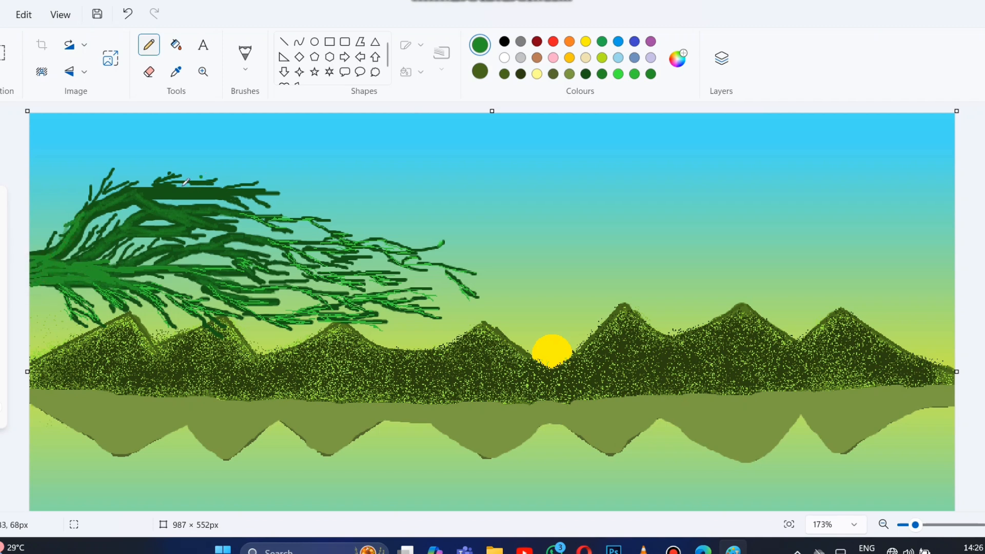
left_click_drag(105, 236, 190, 214)
left_click_drag(133, 230, 167, 229)
mouse_move(131, 260)
left_mouse_down()
mouse_move(178, 246)
mouse_move(231, 253)
left_mouse_up()
mouse_move(186, 211)
left_mouse_down()
mouse_move(255, 213)
mouse_move(136, 199)
mouse_move(51, 251)
mouse_move(197, 191)
mouse_move(251, 192)
mouse_move(194, 180)
mouse_move(109, 187)
left_mouse_up()
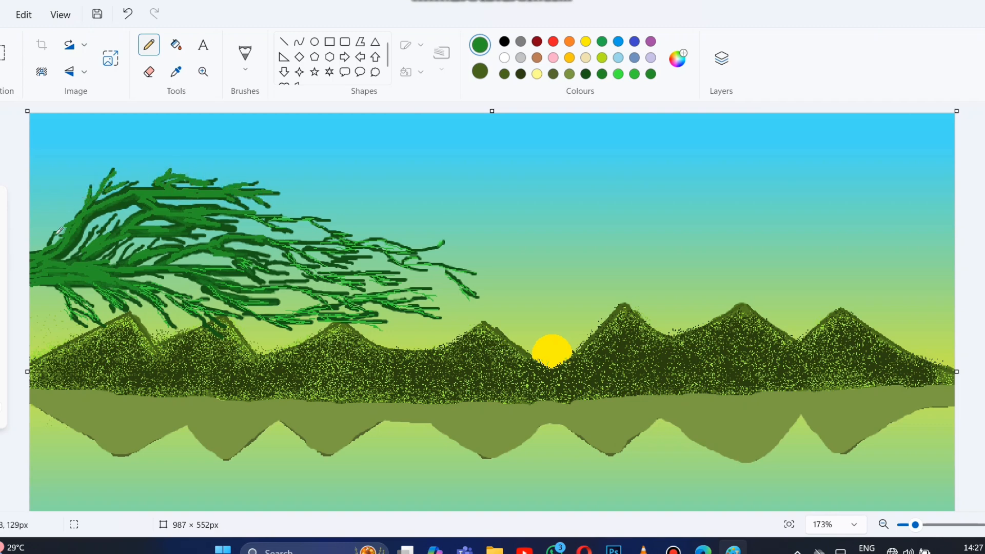
Choose a textured brush with the sun's yellow and try strokes on the water beneath the sun, undoing them.
left_click(788, 524)
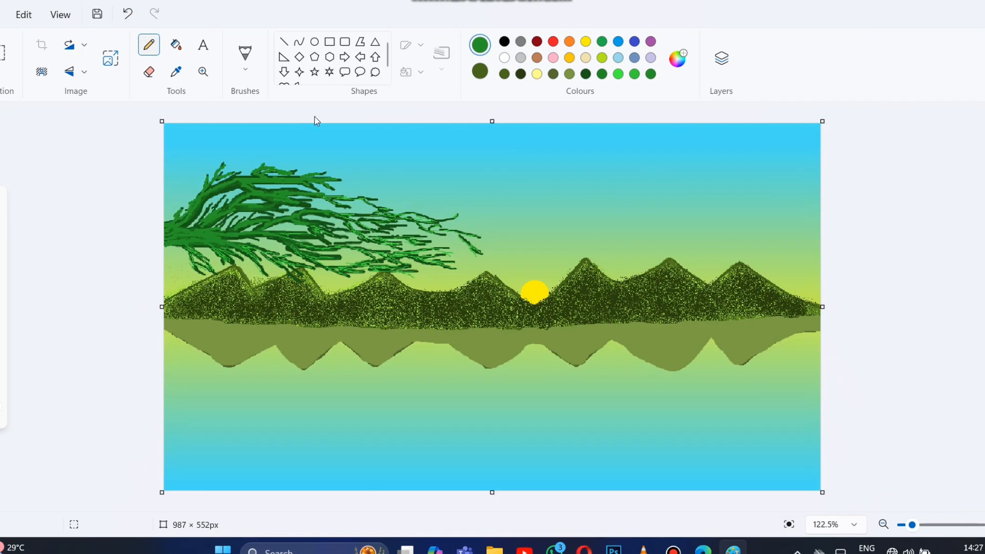
left_click(245, 69)
left_click(245, 310)
left_click(176, 71)
left_click(533, 287)
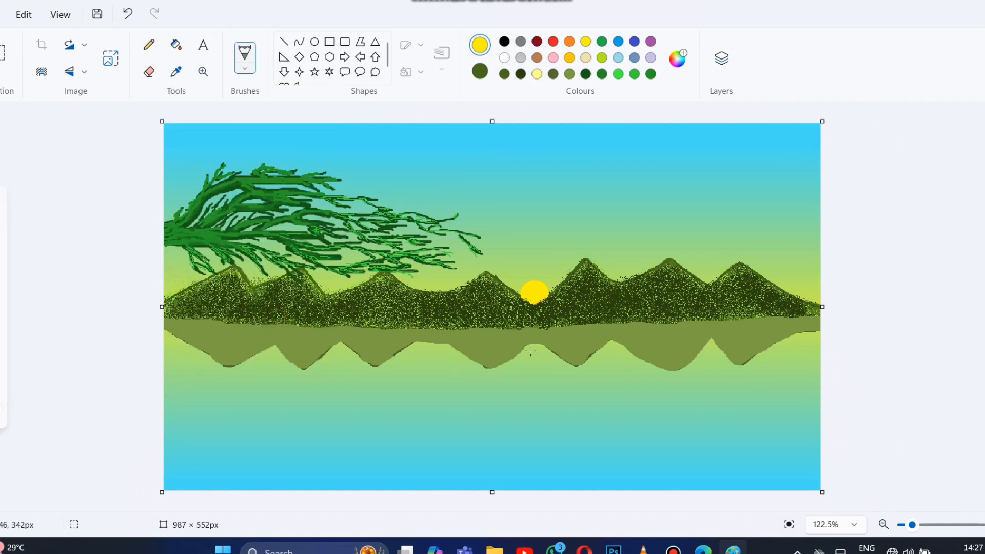
left_click_drag(911, 524, 917, 524)
left_click(130, 12)
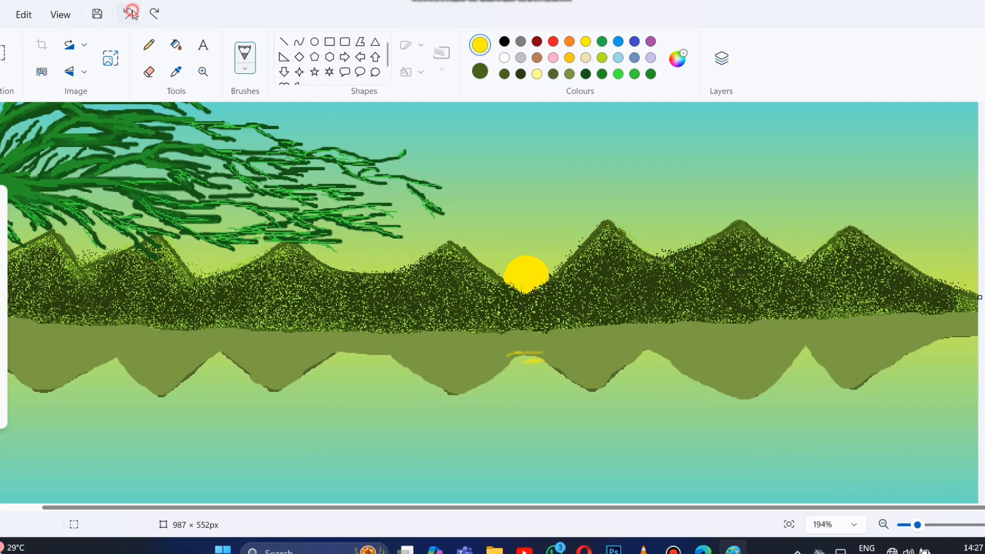
left_click(132, 13)
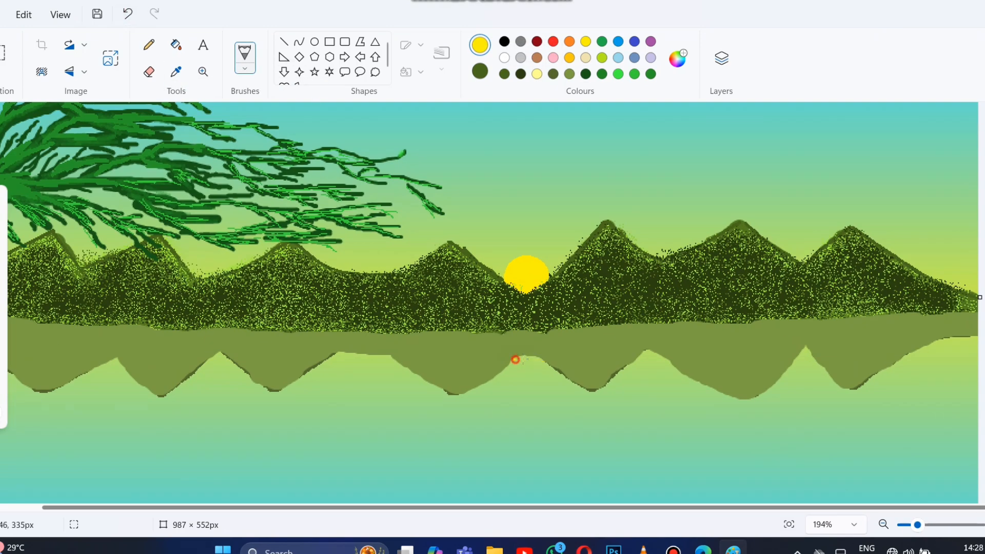
Brush the sun's yellow reflection onto the water beneath the sun with short horizontal strokes that widen downwards.
left_click_drag(514, 359, 506, 366)
mouse_move(500, 376)
left_mouse_down()
mouse_move(550, 376)
mouse_move(511, 359)
mouse_move(503, 376)
mouse_move(494, 370)
mouse_move(554, 378)
mouse_move(501, 382)
mouse_move(492, 370)
mouse_move(536, 367)
mouse_move(480, 381)
mouse_move(537, 367)
left_mouse_up()
left_click_drag(484, 385, 516, 375)
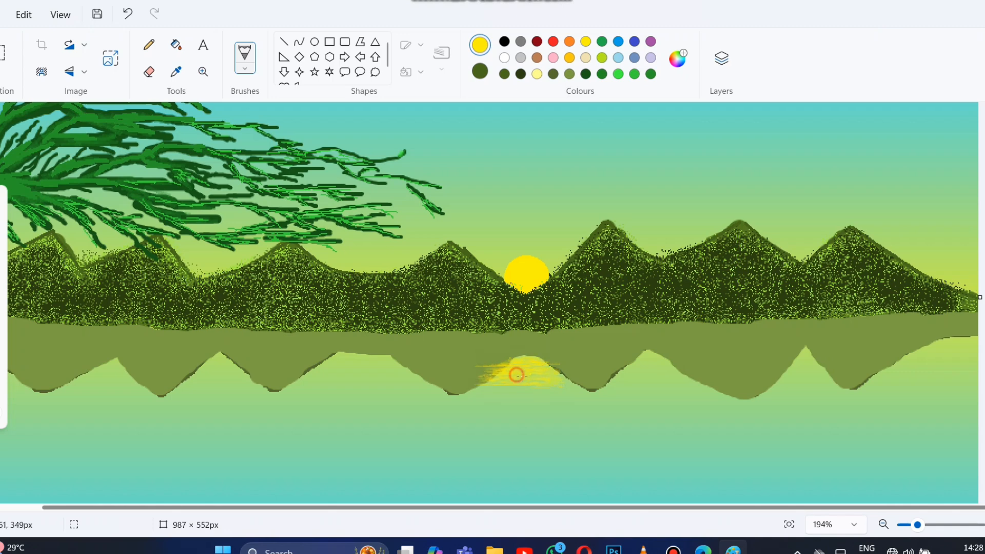
left_click(788, 528)
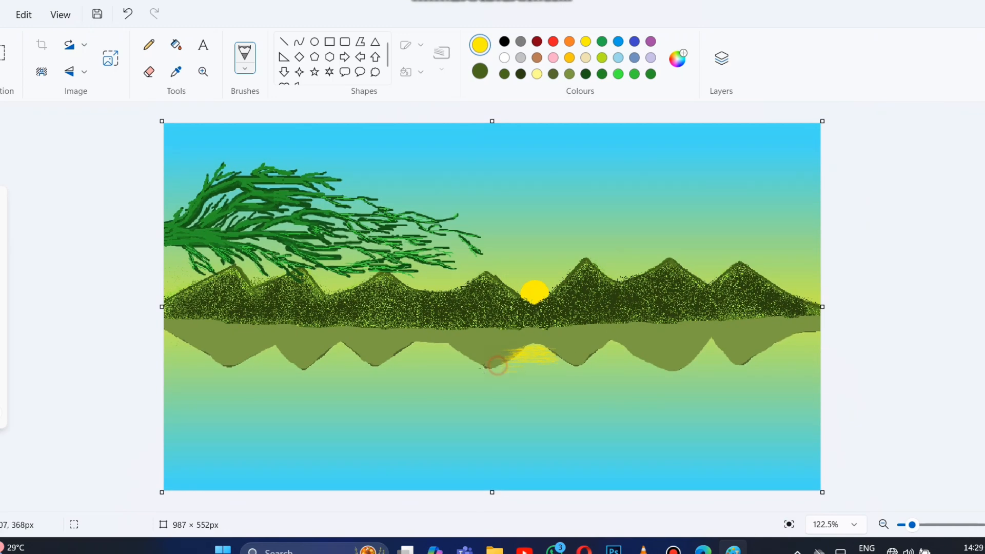
mouse_move(538, 368)
left_mouse_down()
mouse_move(560, 369)
mouse_move(480, 374)
left_mouse_up()
Brush short white horizontal ripples over the upper and middle water and along the edges of the mountain reflections.
left_click(504, 57)
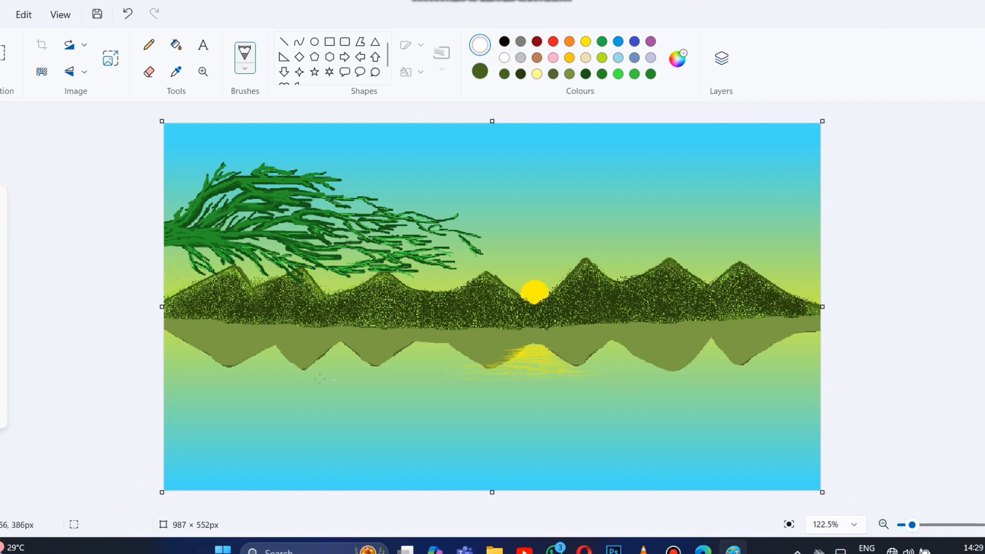
mouse_move(221, 425)
left_mouse_down()
mouse_move(305, 395)
mouse_move(481, 395)
mouse_move(490, 378)
mouse_move(527, 374)
left_mouse_up()
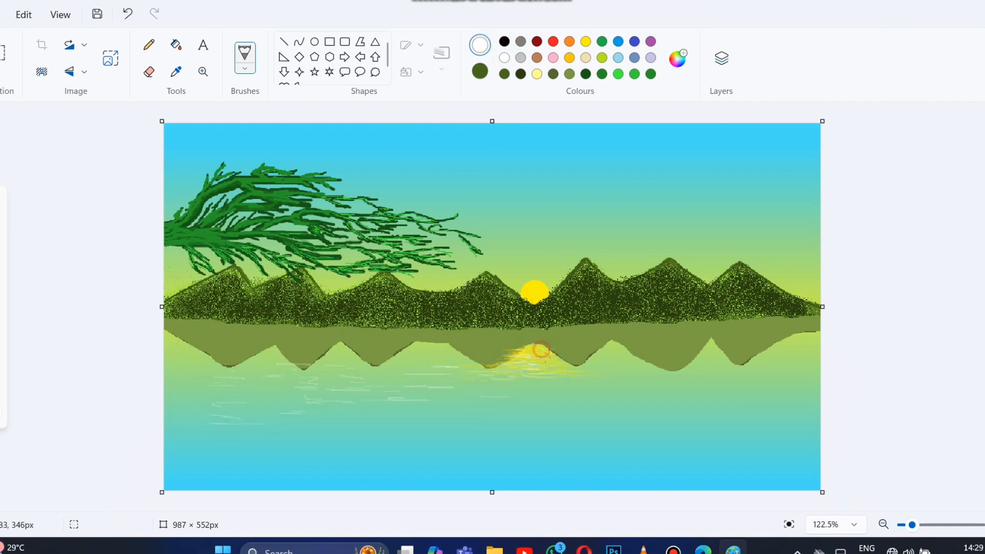
left_click_drag(600, 396, 641, 397)
left_click_drag(565, 410, 602, 414)
left_click_drag(608, 386, 635, 384)
left_click_drag(706, 395, 748, 390)
left_click_drag(759, 385, 787, 385)
left_click_drag(789, 348, 820, 348)
left_click_drag(738, 368, 759, 368)
left_click_drag(700, 367, 715, 368)
Add short white ripples along the lower water beneath the first to fourth mountains.
left_click_drag(243, 443, 200, 442)
left_click_drag(294, 480, 244, 482)
left_click_drag(363, 457, 325, 457)
left_click_drag(368, 432, 337, 431)
left_click_drag(398, 475, 359, 475)
left_click_drag(449, 476, 419, 476)
left_click_drag(425, 452, 404, 452)
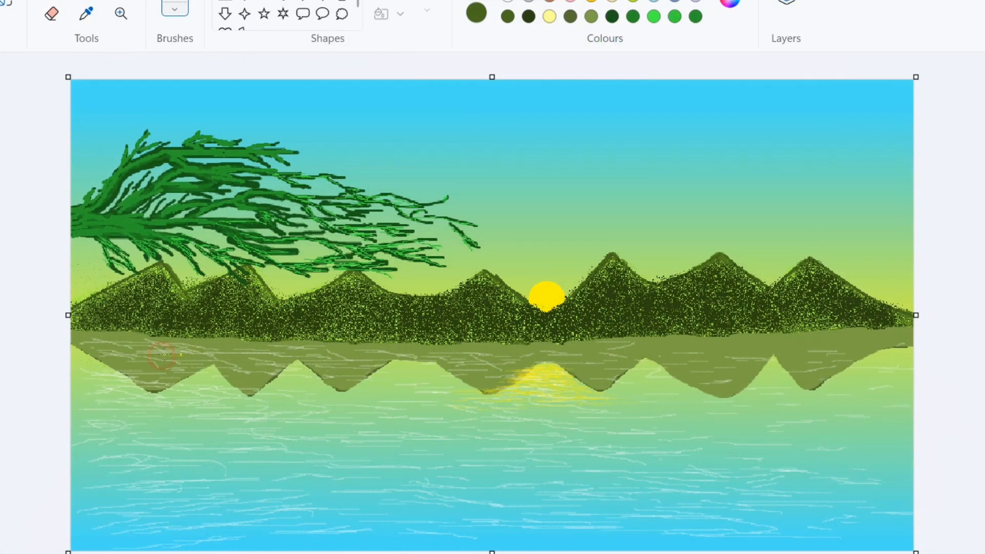
Brush yellow ripples over the first mountain's reflection and along the lower water towards the centre.
mouse_move(124, 354)
left_mouse_down()
mouse_move(241, 400)
mouse_move(171, 351)
left_mouse_up()
mouse_move(109, 457)
left_mouse_down()
mouse_move(112, 420)
mouse_move(150, 534)
left_mouse_up()
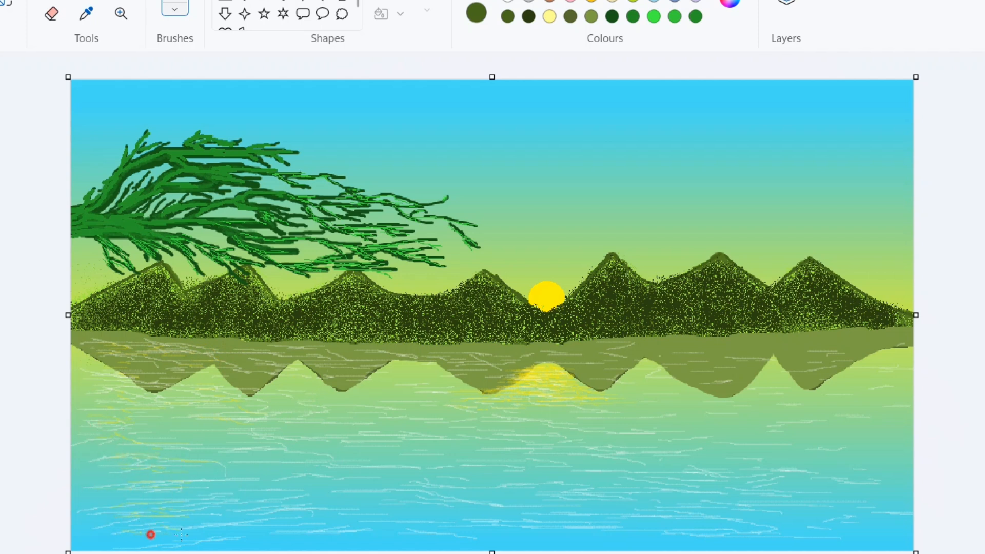
mouse_move(189, 502)
left_mouse_down()
mouse_move(87, 510)
mouse_move(198, 486)
mouse_move(343, 501)
mouse_move(279, 457)
mouse_move(324, 462)
left_mouse_up()
left_click_drag(372, 473, 419, 477)
left_click_drag(433, 493, 464, 494)
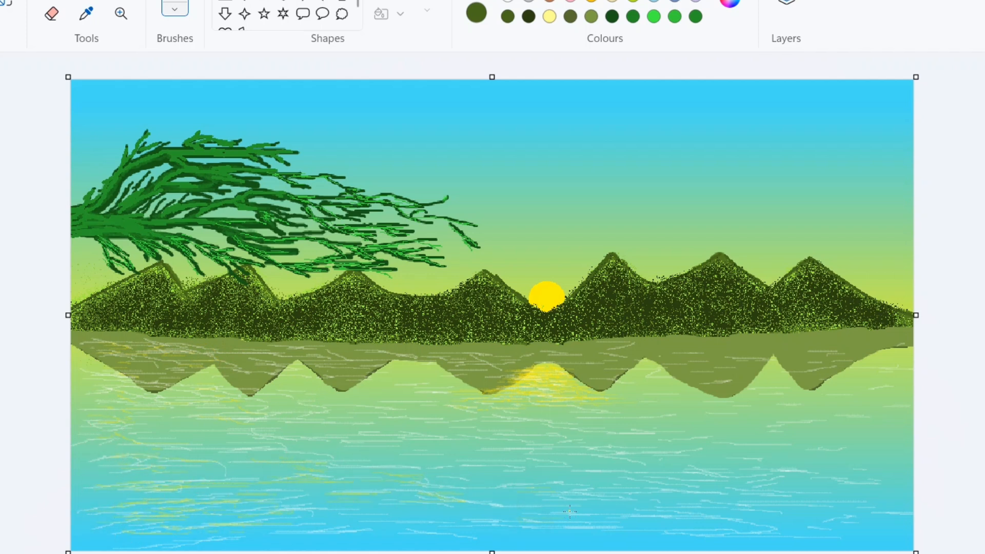
mouse_move(550, 502)
left_mouse_down()
mouse_move(453, 521)
mouse_move(548, 490)
left_mouse_up()
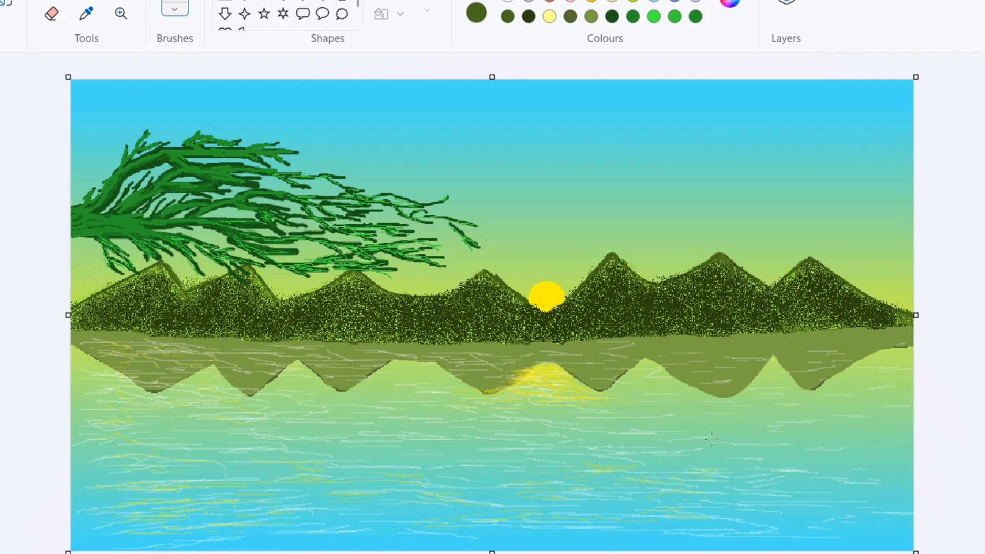
Spread yellow ripples across the middle and far side of the water and around the sun's reflection.
mouse_move(775, 475)
left_mouse_down()
mouse_move(750, 446)
mouse_move(393, 435)
left_mouse_up()
mouse_move(718, 432)
left_mouse_down()
mouse_move(645, 428)
mouse_move(641, 391)
left_mouse_up()
mouse_move(478, 392)
left_mouse_down()
mouse_move(507, 358)
mouse_move(457, 360)
mouse_move(414, 386)
mouse_move(576, 360)
mouse_move(522, 364)
left_mouse_up()
left_click_drag(599, 394, 602, 373)
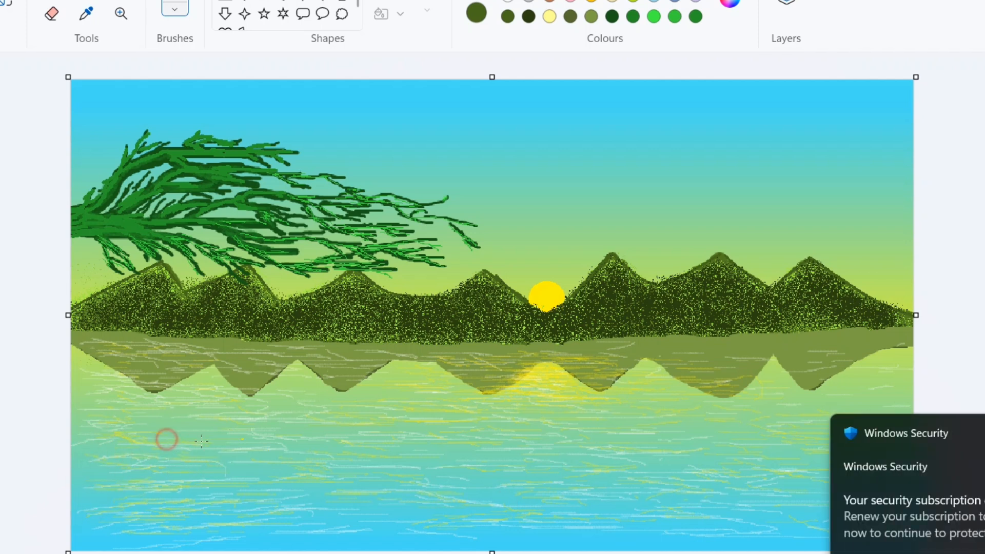
Pick the water's light blue and brush short ripples of it all over the water and the mountain reflections.
left_click(86, 13)
left_click(339, 478)
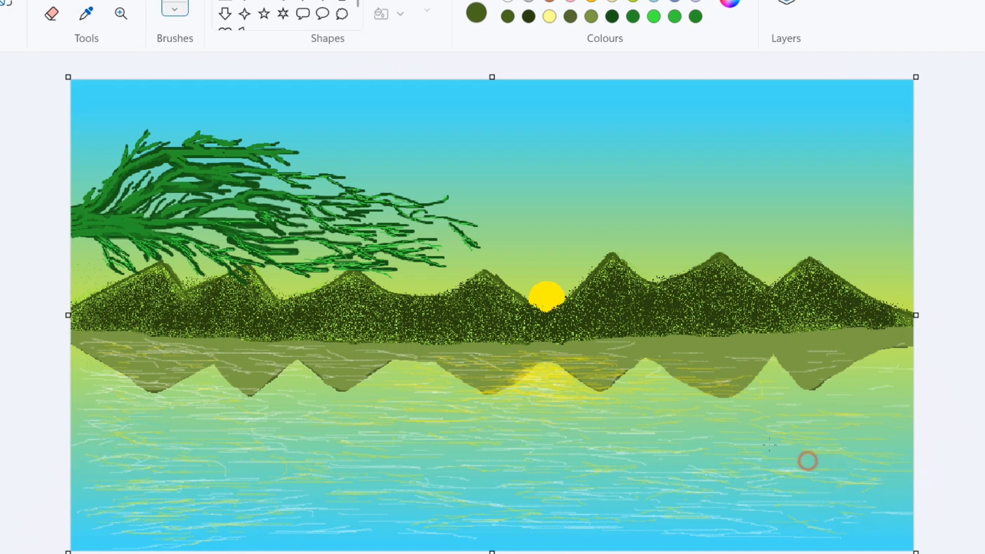
left_click(290, 459)
left_click(224, 461)
left_click(221, 436)
left_click(202, 424)
left_click(182, 462)
left_click(235, 371)
left_click(314, 370)
left_click(447, 363)
left_click(542, 385)
left_click(587, 400)
left_click(645, 404)
left_click(481, 455)
left_click(339, 497)
left_click(638, 453)
left_click(742, 443)
left_click(815, 409)
left_click(748, 381)
left_click(661, 409)
left_click(836, 416)
left_click(857, 380)
left_click(832, 397)
left_click(833, 419)
left_click(764, 415)
left_click(681, 436)
left_click(801, 478)
left_click(847, 482)
left_click(820, 442)
left_click(711, 426)
left_click(279, 468)
left_click(276, 415)
left_click(349, 447)
left_click(423, 494)
left_click(276, 476)
left_click(132, 489)
left_click(111, 528)
left_click(158, 404)
left_click(178, 503)
left_click(470, 450)
left_click(309, 417)
left_click(437, 413)
left_click(555, 437)
left_click(349, 493)
left_click(707, 527)
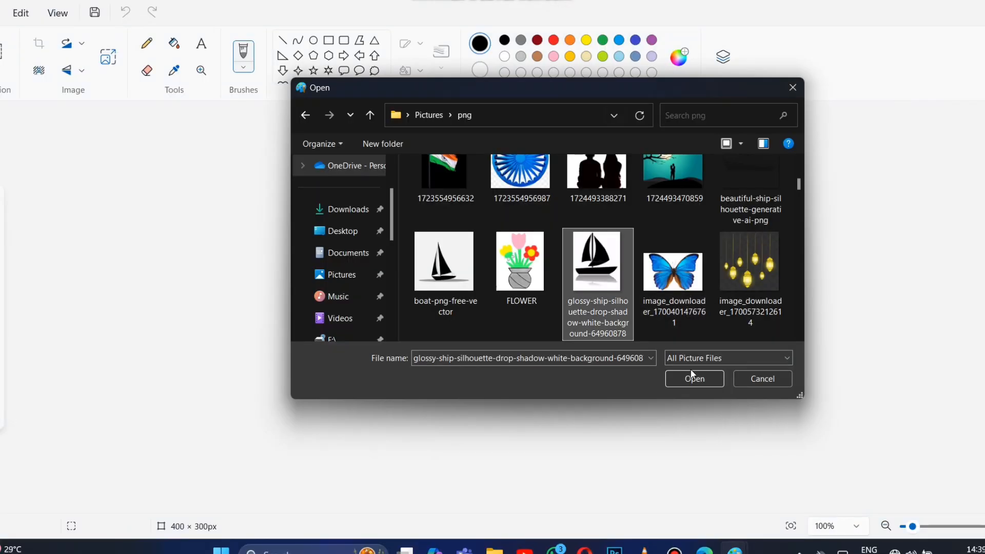
Open the glossy ship silhouette picture and resize it to 400 × 300 pixels without keeping the aspect ratio.
left_click(693, 378)
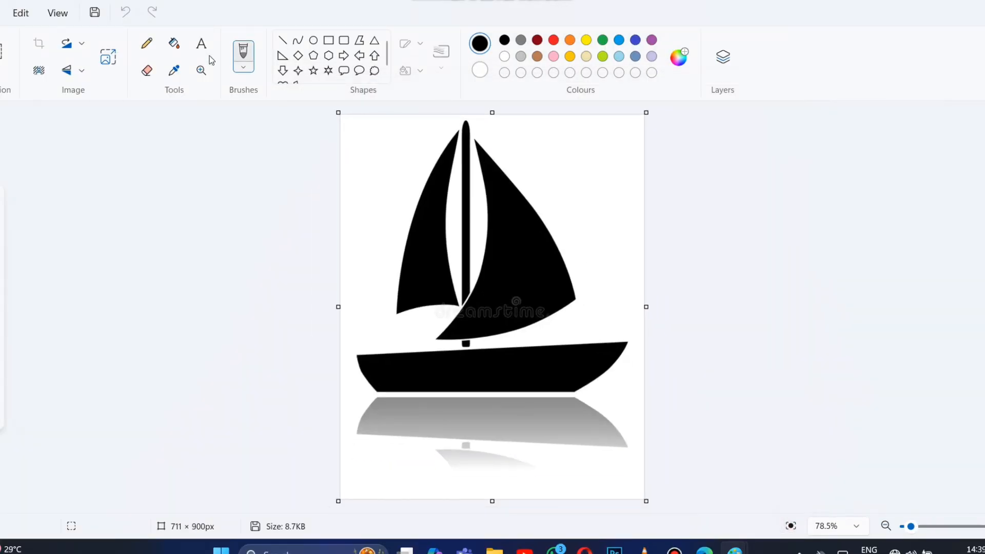
left_click(107, 56)
left_click(503, 197)
left_click(493, 248)
left_click(426, 249)
left_click(467, 248)
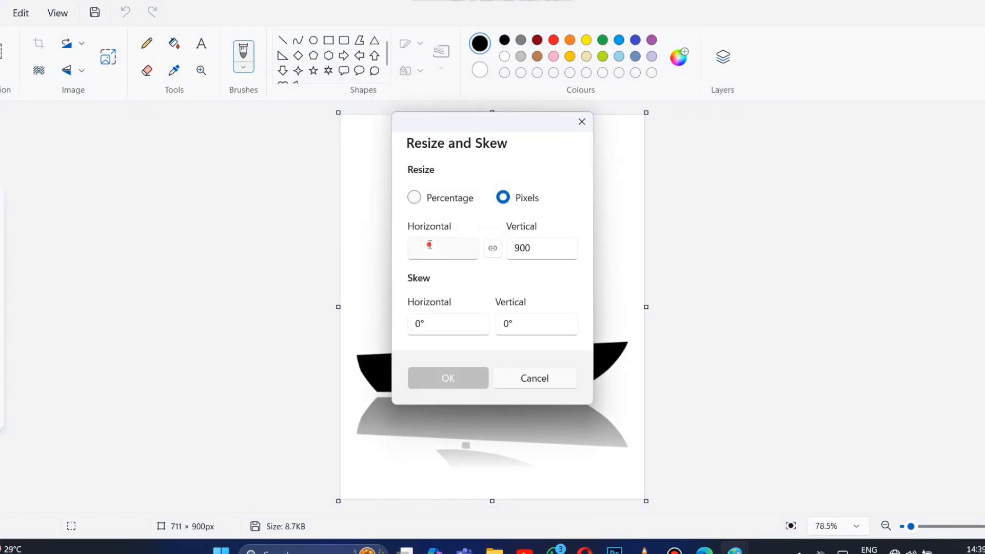
type("400")
left_click(545, 248)
key("BackSpace")
type("300")
key("Return")
left_click(790, 526)
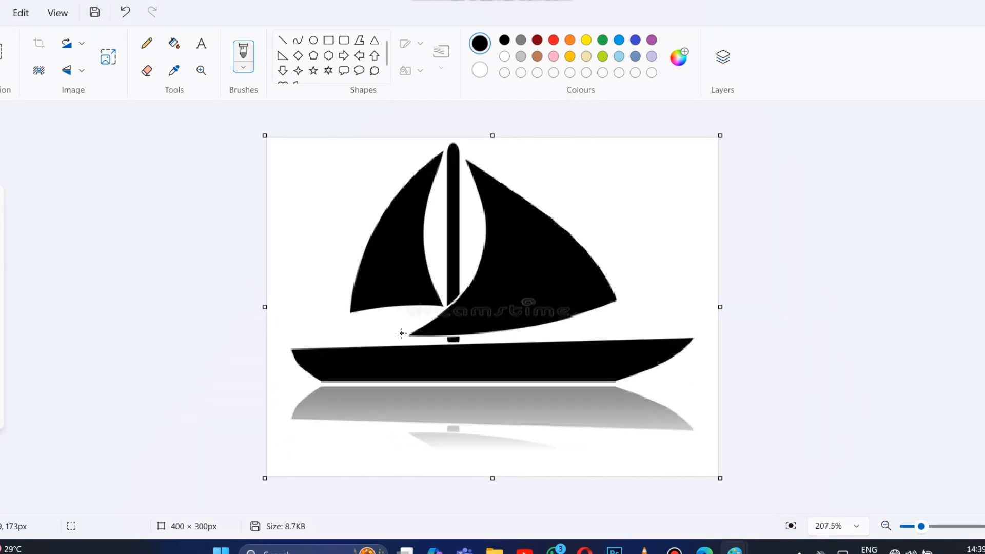
Remove the ship picture's background and copy the whole picture.
left_click(39, 70)
left_click(3, 67)
left_click(23, 138)
key("ctrl+c")
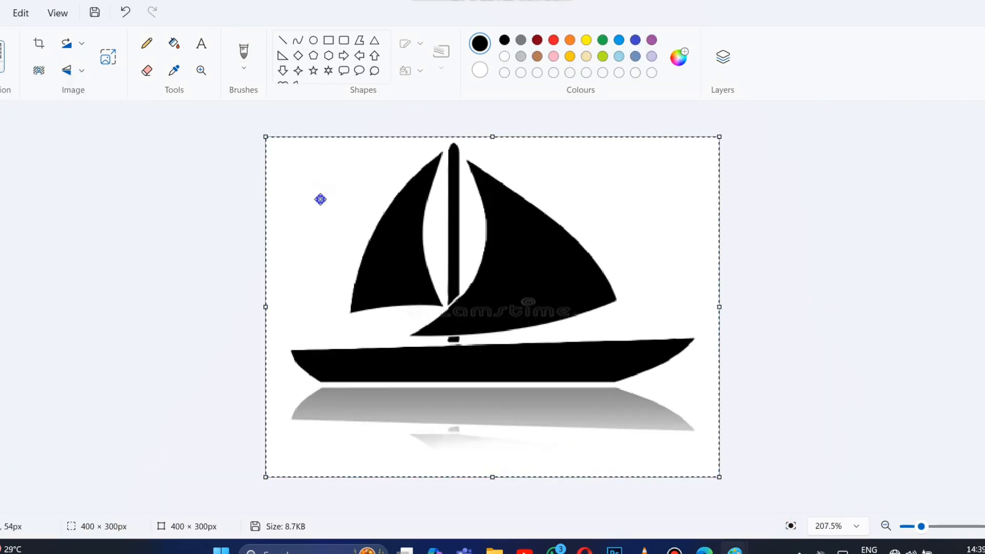
Paste the ship into the landscape painting, scale it to about 165 × 148 pixels and place it on the water beside the sun's reflection.
left_click(734, 549)
key("ctrl+v")
left_click_drag(314, 250, 658, 412)
left_click_drag(773, 484, 634, 385)
left_click_drag(570, 336, 619, 373)
left_click_drag(682, 422, 654, 410)
left_click_drag(619, 382, 636, 396)
left_click_drag(671, 425, 683, 426)
left_click_drag(633, 393, 630, 394)
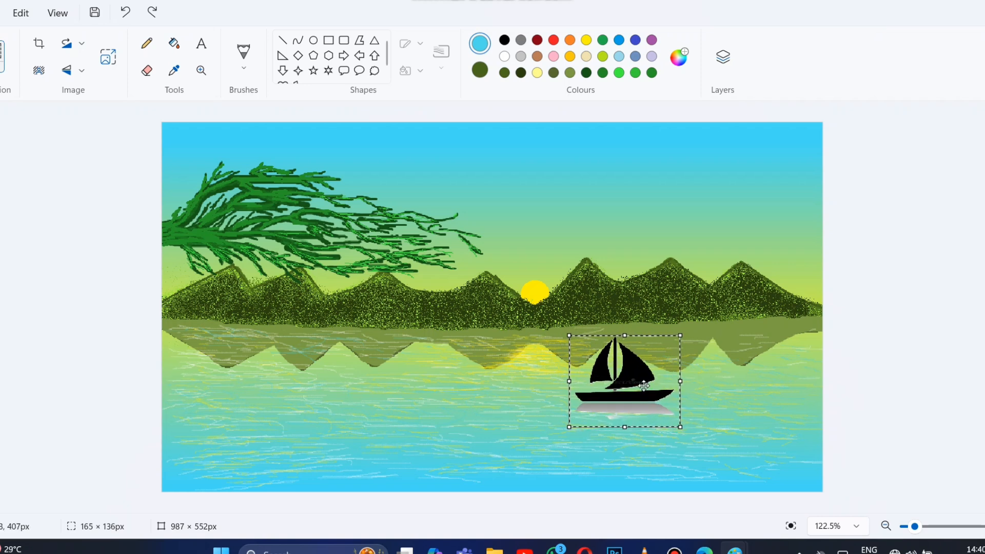
left_click_drag(624, 336, 624, 327)
left_click_drag(631, 387, 631, 389)
left_click(897, 332)
Mix a muted teal from the water colour and brush it over the near half of the boat's grey reflection.
left_click_drag(914, 527, 927, 526)
scroll(777, 510, "down", 3)
scroll(776, 510, "right", 2)
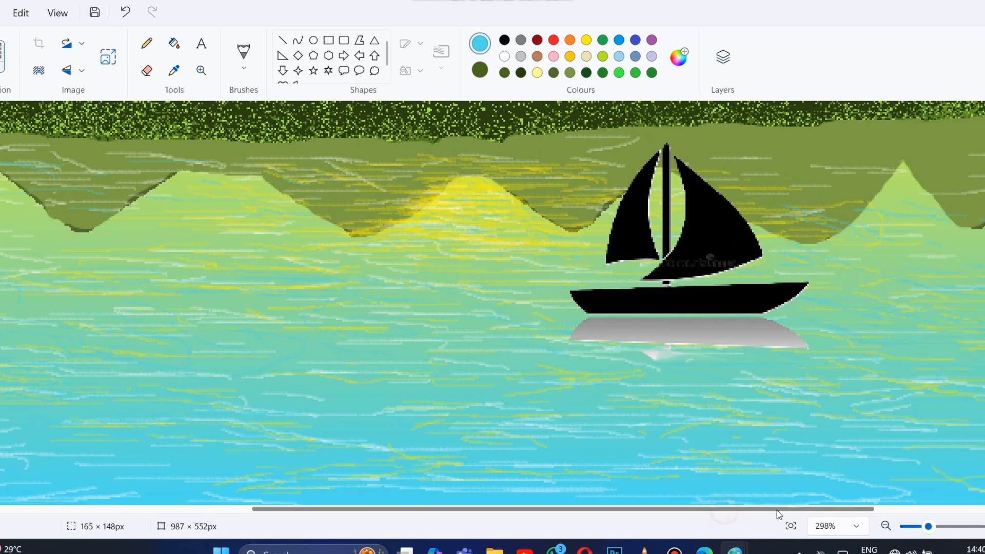
left_click(174, 70)
left_click(688, 362)
left_click(678, 57)
left_click_drag(531, 191, 531, 168)
left_click(392, 446)
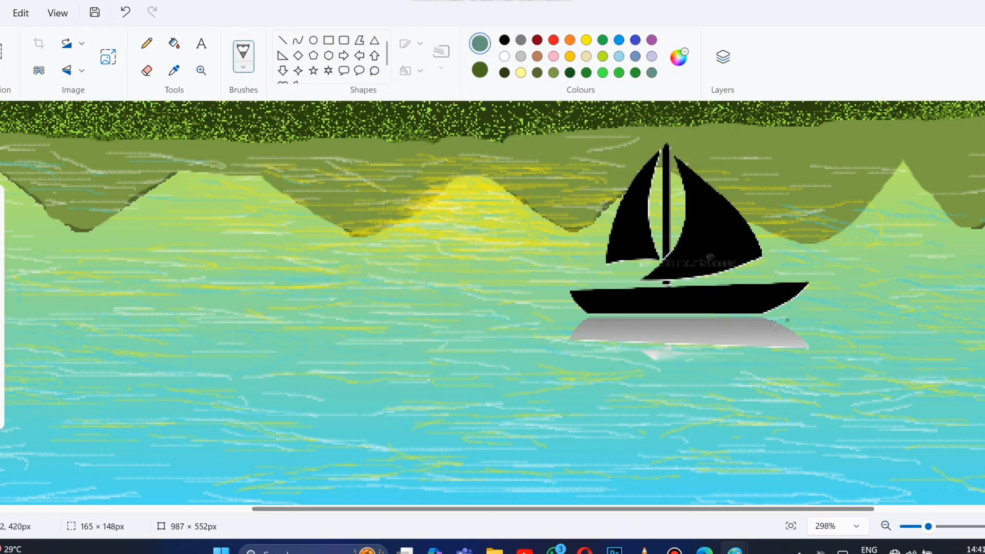
left_click_drag(775, 324, 670, 323)
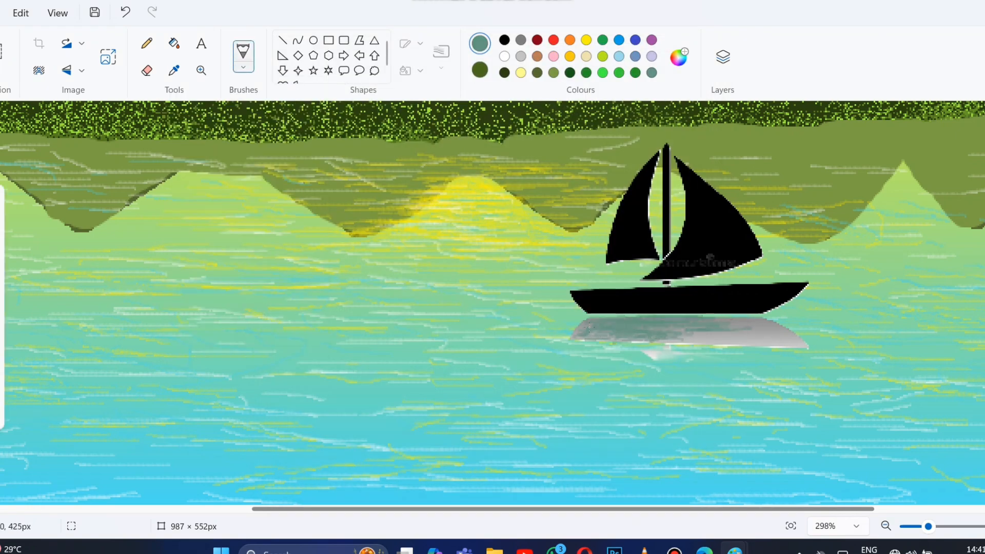
Mix the darker teal #4B7062 and shade the boat's reflection across its full width.
left_click(678, 57)
mouse_move(712, 336)
left_mouse_down()
mouse_move(644, 322)
mouse_move(667, 323)
mouse_move(589, 329)
mouse_move(597, 320)
mouse_move(646, 336)
mouse_move(656, 331)
mouse_move(616, 337)
mouse_move(703, 322)
mouse_move(692, 343)
left_mouse_up()
left_click(531, 193)
left_click(392, 447)
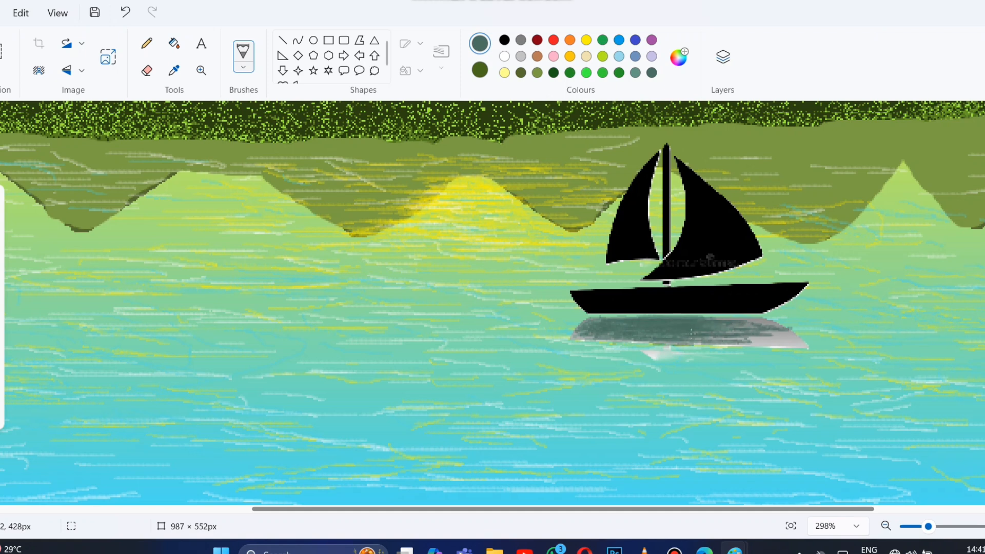
mouse_move(759, 328)
left_mouse_down()
mouse_move(784, 340)
mouse_move(679, 339)
left_mouse_up()
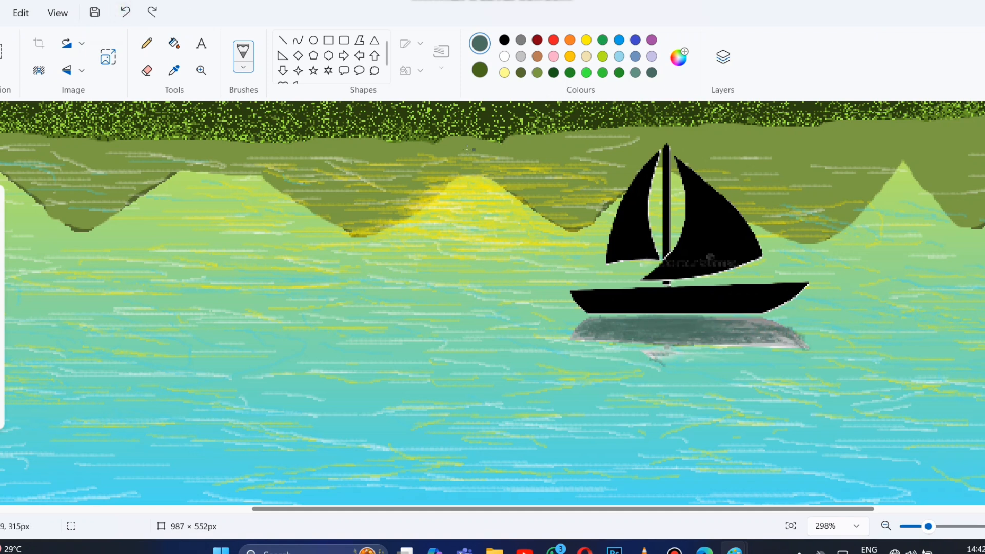
Undo the stray stroke below the boat's reflection and retouch the reflection's outer and lower edges in dark teal.
left_click(125, 12)
left_click_drag(574, 336, 594, 341)
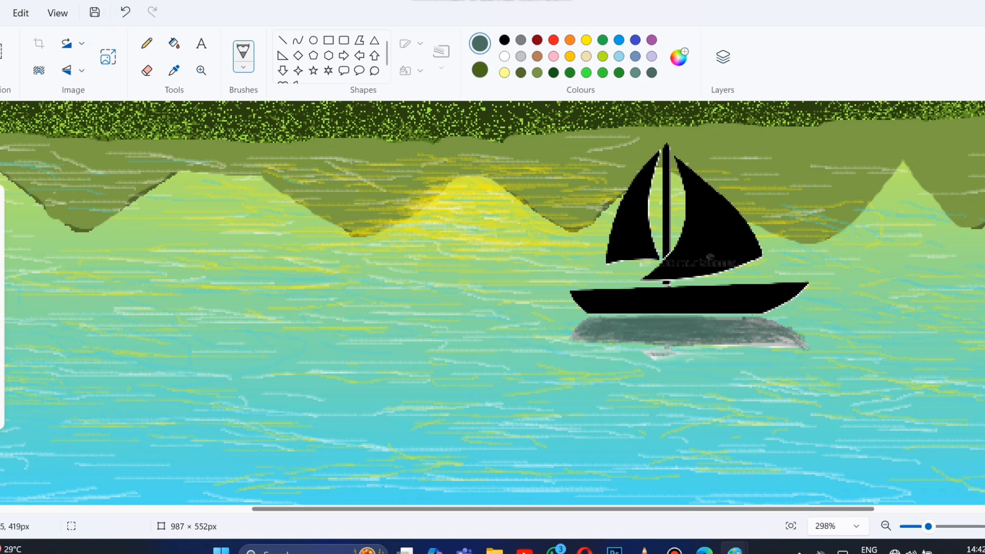
mouse_move(744, 343)
left_mouse_down()
mouse_move(771, 345)
mouse_move(659, 341)
left_mouse_up()
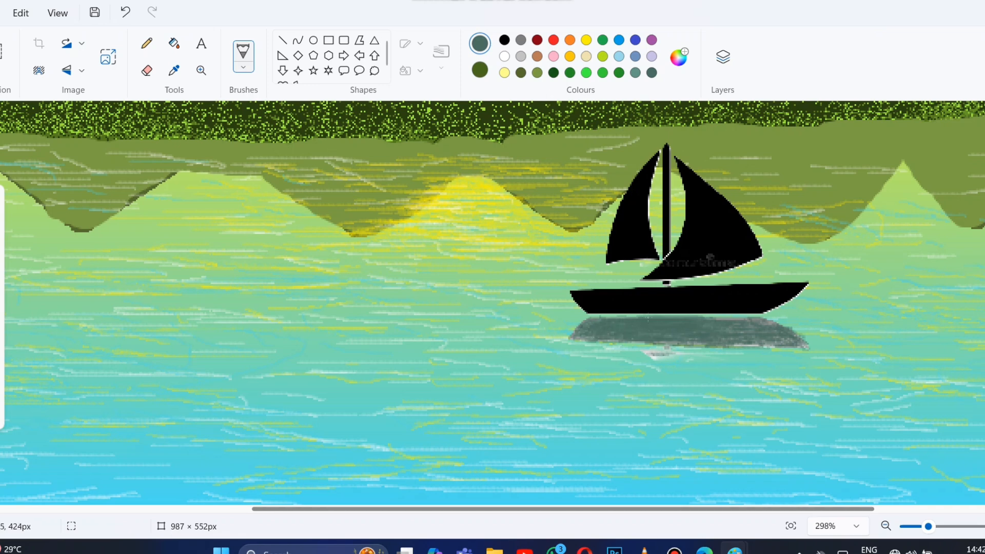
Mix a very dark teal and deepen the boat's reflection from end to end, including the small patch below it.
left_click(678, 57)
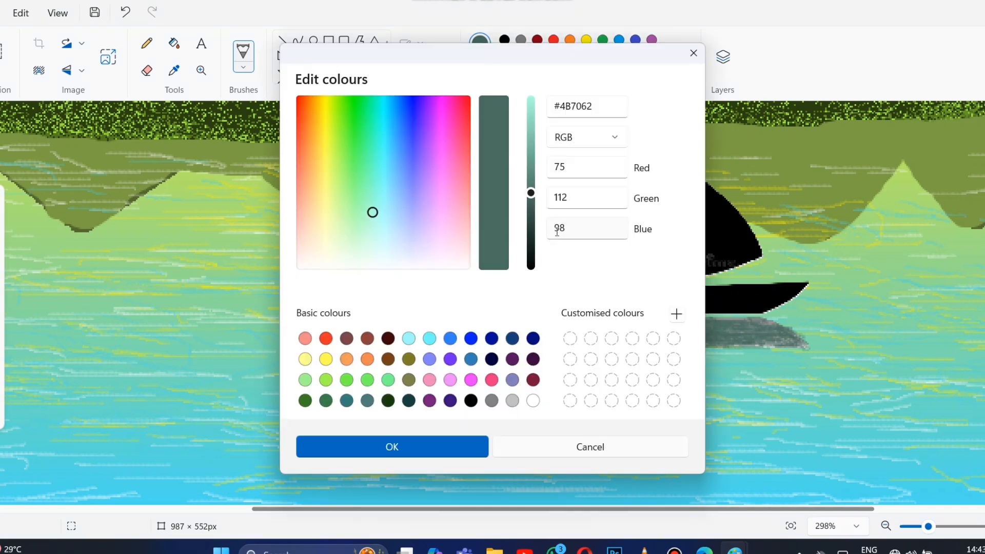
left_click(530, 229)
left_click(438, 438)
left_click_drag(677, 324, 600, 324)
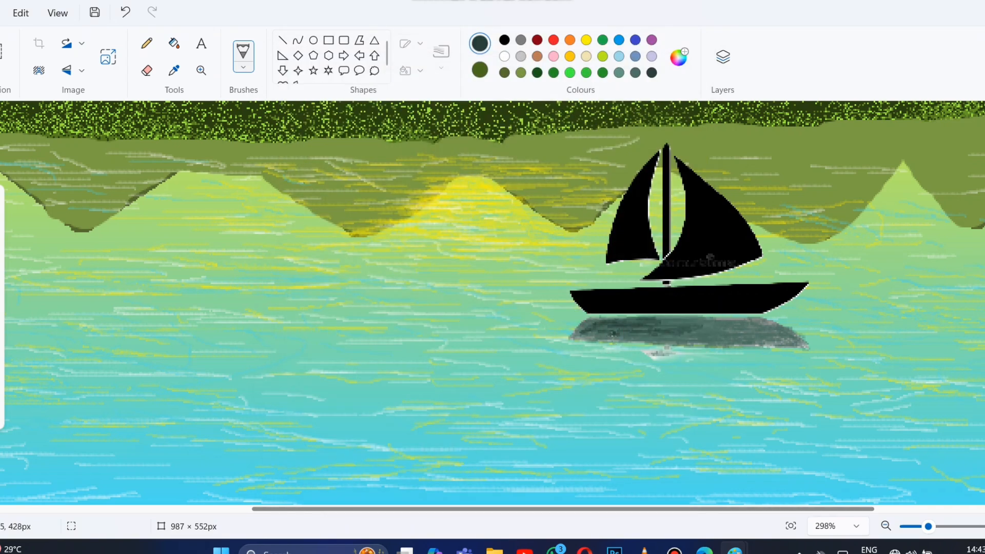
mouse_move(692, 326)
left_mouse_down()
mouse_move(662, 327)
mouse_move(664, 353)
mouse_move(613, 338)
mouse_move(783, 344)
left_mouse_up()
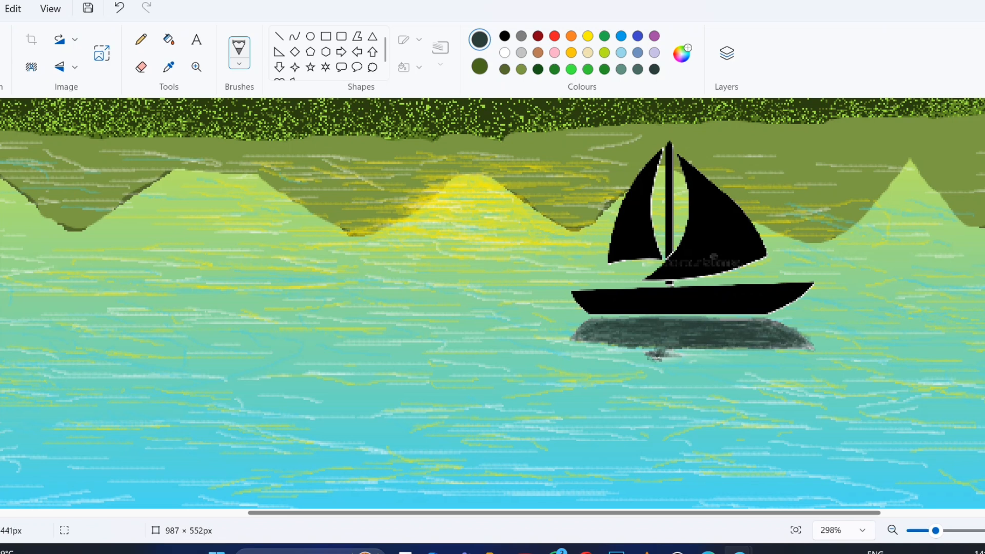
Brush thin white ripple streaks across the boat's reflection and add yellow ones over it and the nearby water.
left_click(505, 52)
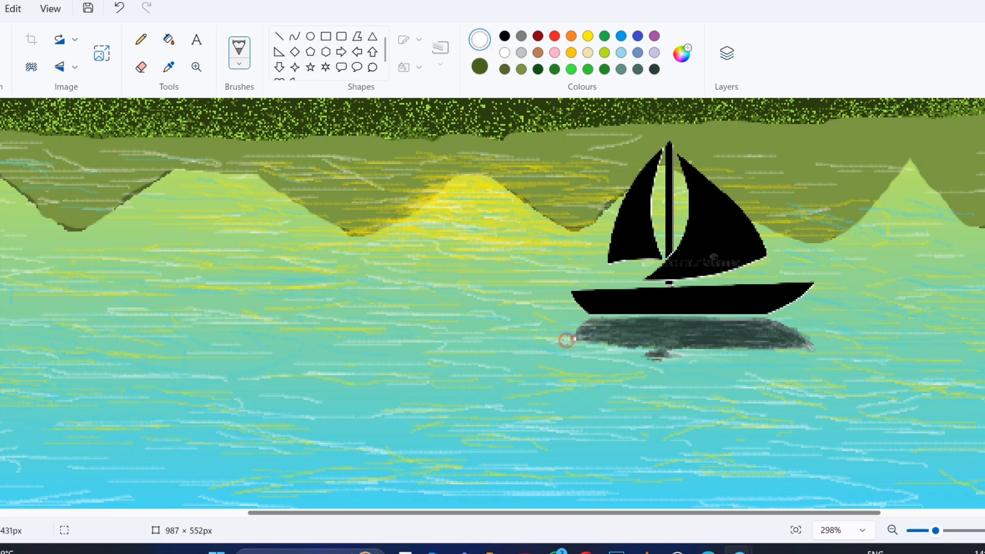
mouse_move(608, 331)
left_mouse_down()
mouse_move(679, 323)
mouse_move(595, 343)
mouse_move(761, 323)
mouse_move(723, 342)
mouse_move(752, 374)
left_mouse_up()
mouse_move(779, 342)
left_mouse_down()
mouse_move(808, 342)
mouse_move(811, 318)
left_mouse_up()
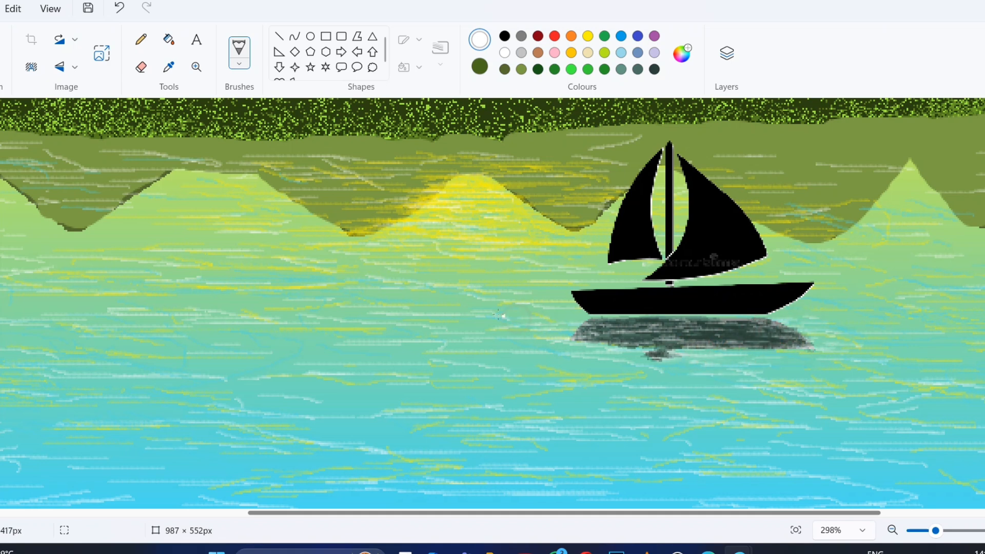
mouse_move(534, 311)
left_mouse_down()
mouse_move(622, 321)
mouse_move(680, 354)
mouse_move(720, 355)
left_mouse_up()
mouse_move(642, 354)
left_mouse_down()
mouse_move(678, 354)
mouse_move(525, 363)
mouse_move(571, 348)
left_mouse_up()
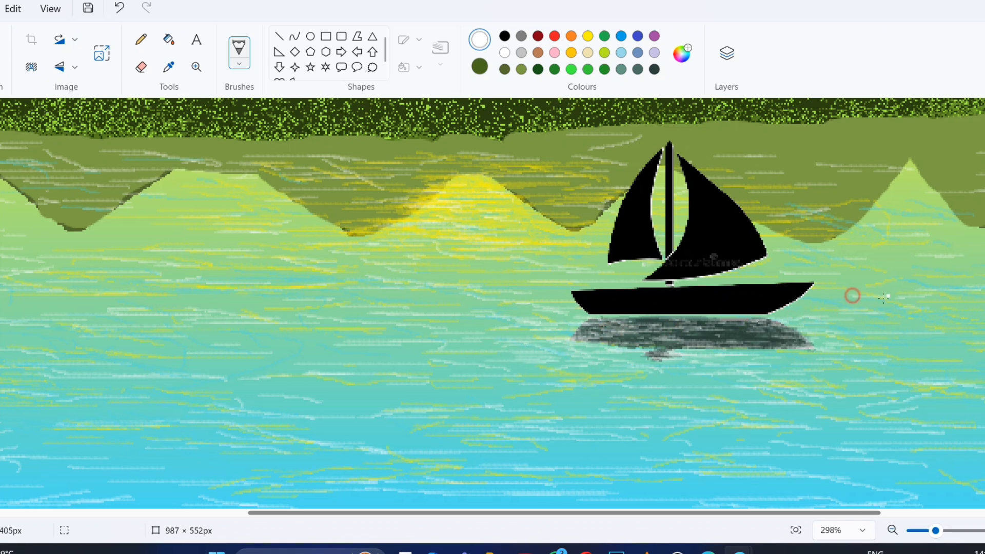
left_click(588, 36)
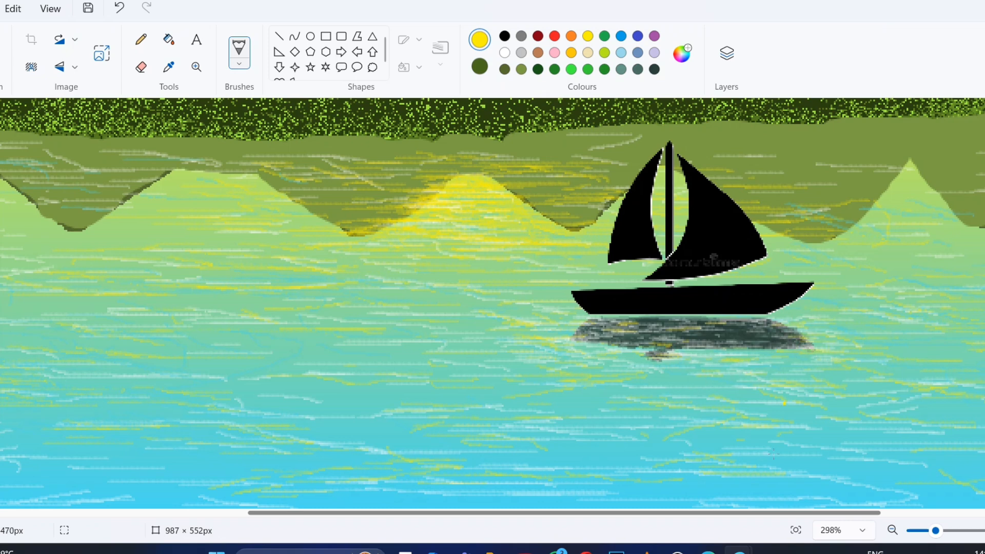
key("ctrl+0")
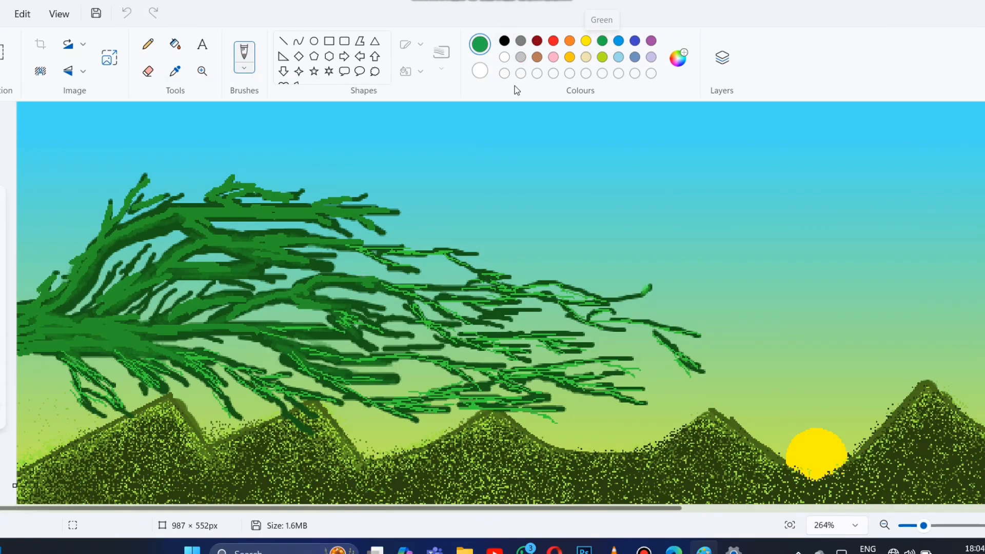
Mix a brighter shade of the green #22B14C and highlight the uppermost boughs of the overhanging branch.
left_click(677, 58)
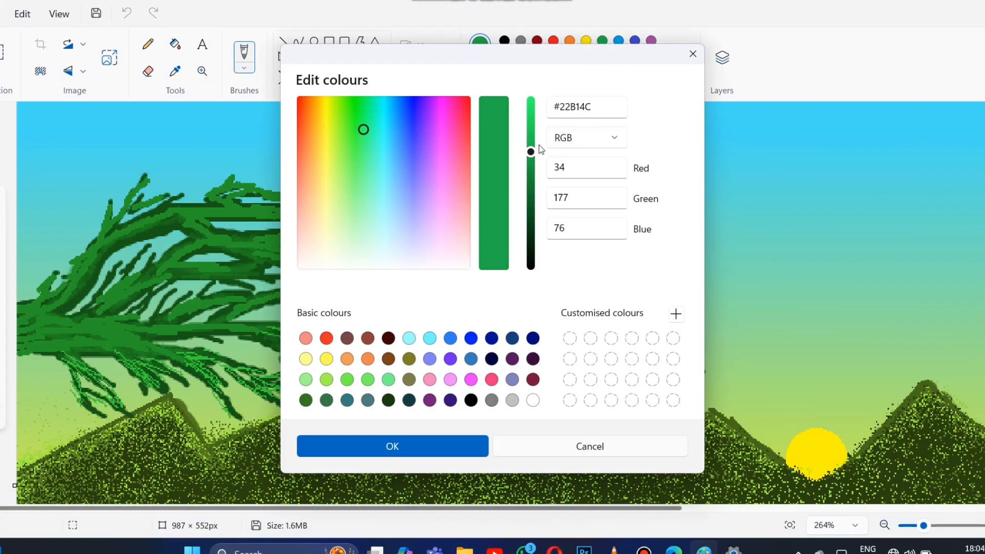
left_click_drag(533, 151, 534, 130)
left_click(392, 444)
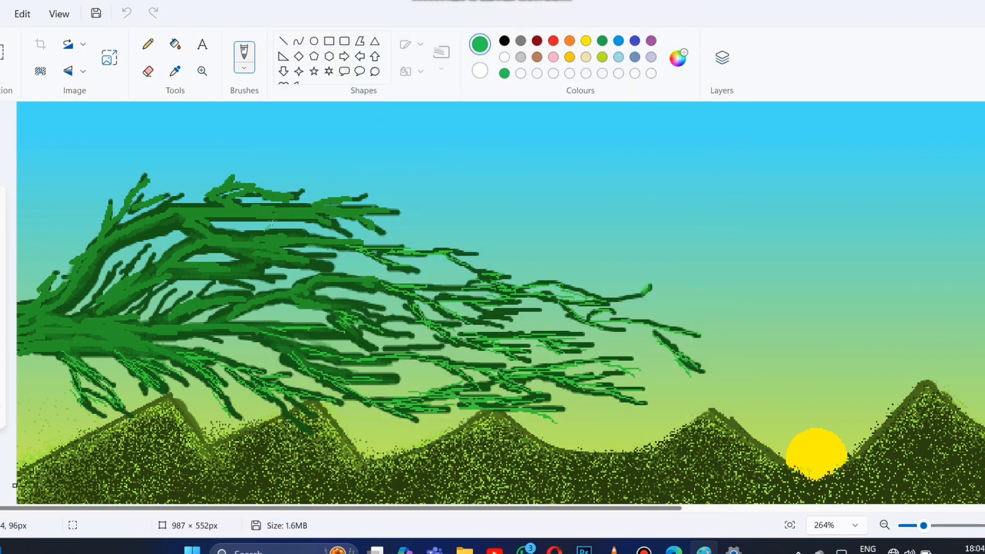
mouse_move(368, 190)
left_mouse_down()
mouse_move(308, 208)
mouse_move(400, 211)
mouse_move(263, 211)
mouse_move(362, 235)
mouse_move(236, 204)
mouse_move(146, 210)
left_mouse_up()
left_click_drag(274, 169, 110, 220)
mouse_move(154, 175)
left_mouse_down()
mouse_move(111, 201)
mouse_move(92, 248)
mouse_move(156, 219)
mouse_move(117, 231)
mouse_move(79, 268)
left_mouse_up()
Highlight the middle boughs in bright green, running the strokes back to the branch's base at the canvas edge.
mouse_move(365, 240)
left_mouse_down()
mouse_move(249, 248)
mouse_move(351, 255)
mouse_move(237, 256)
left_mouse_up()
mouse_move(358, 267)
left_mouse_down()
mouse_move(210, 254)
mouse_move(94, 300)
left_mouse_up()
mouse_move(318, 250)
left_mouse_down()
mouse_move(144, 278)
mouse_move(79, 314)
mouse_move(16, 326)
left_mouse_up()
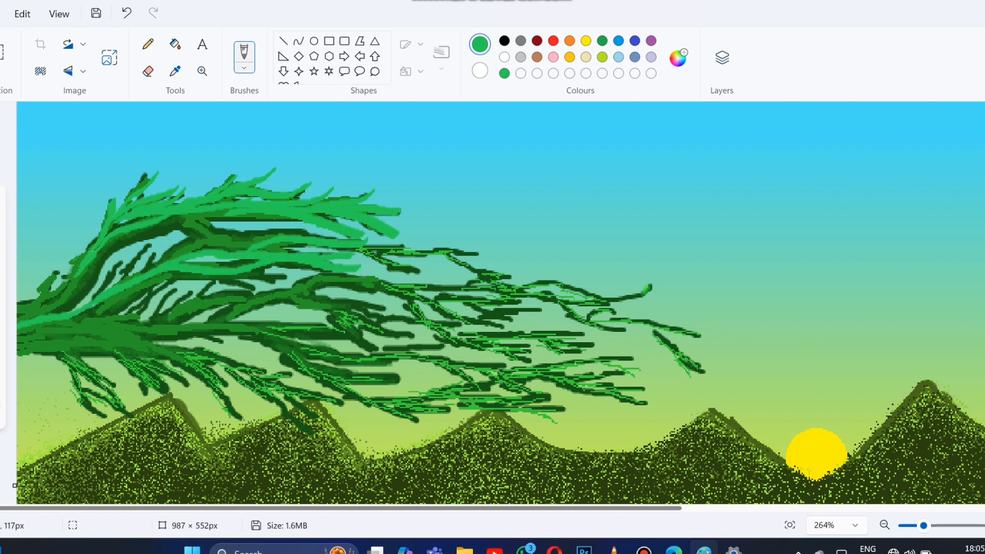
left_click_drag(79, 272, 8, 312)
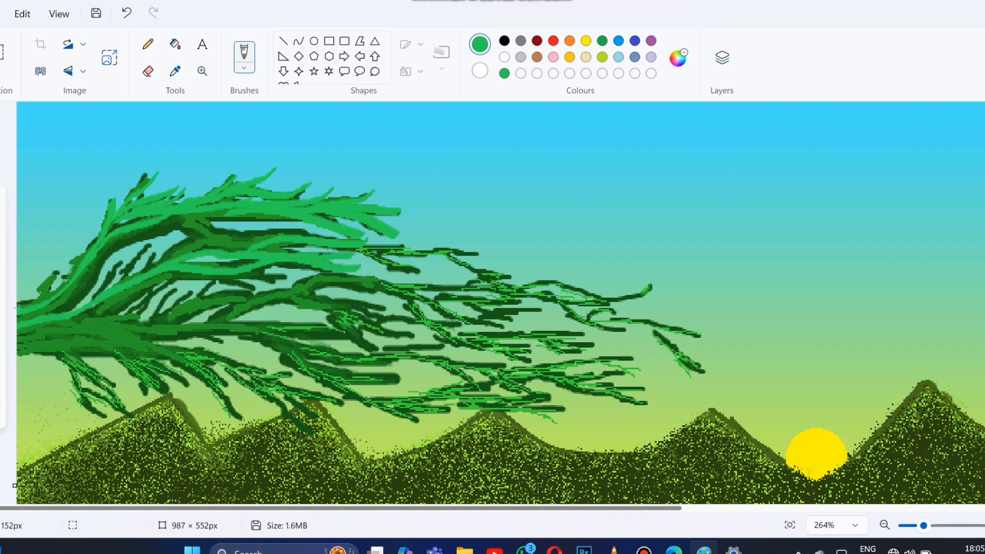
mouse_move(385, 276)
left_mouse_down()
mouse_move(305, 284)
mouse_move(182, 321)
mouse_move(13, 341)
left_mouse_up()
left_click_drag(256, 295, 1, 340)
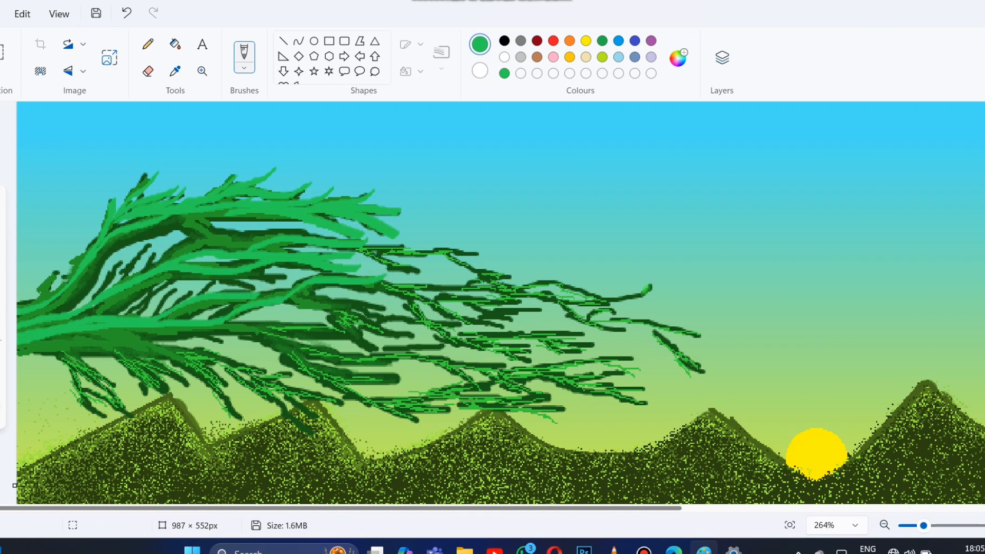
Brush bright green along the lower boughs and the underside of the branch's thick base.
left_click_drag(204, 374, 10, 351)
left_click_drag(236, 332, 17, 351)
mouse_move(421, 377)
left_mouse_down()
mouse_move(165, 323)
mouse_move(32, 338)
left_mouse_up()
left_click_drag(221, 326, 401, 366)
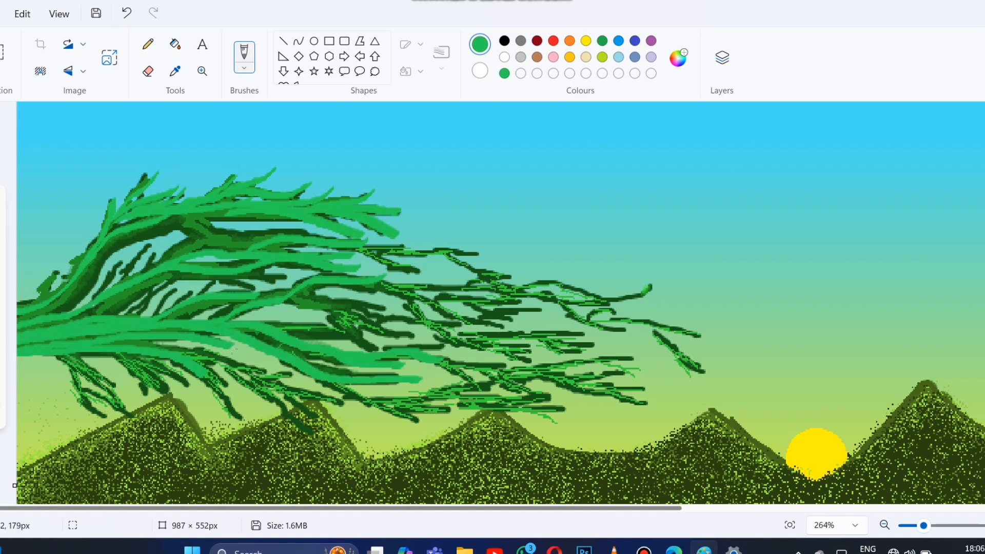
Highlight the long middle twig reaching toward the sun and its small offshoots in bright green.
mouse_move(661, 285)
left_mouse_down()
mouse_move(621, 298)
mouse_move(541, 285)
mouse_move(320, 284)
left_mouse_up()
left_click_drag(407, 291, 505, 326)
left_click_drag(452, 314, 482, 328)
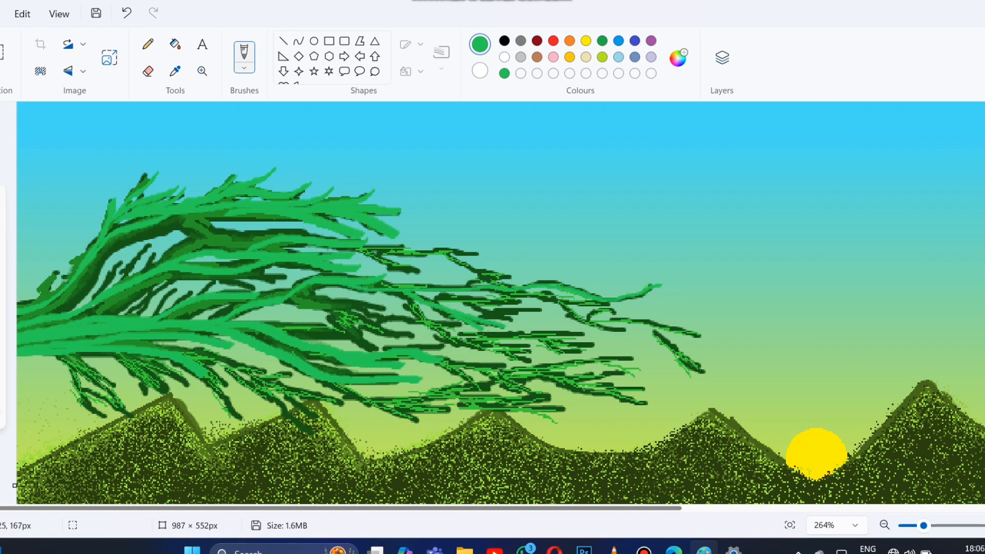
mouse_move(547, 310)
left_mouse_down()
mouse_move(479, 313)
mouse_move(404, 294)
left_mouse_up()
left_click_drag(522, 302, 492, 301)
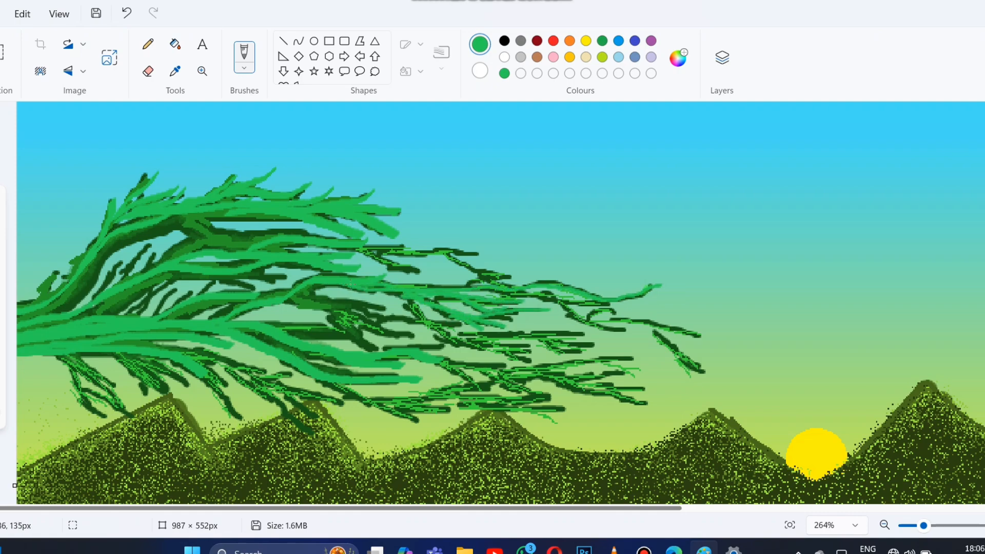
Brush bright green over the upper outer twigs and the far forked tip, undoing and redoing the tip stroke.
scroll(494, 342, "down", 2)
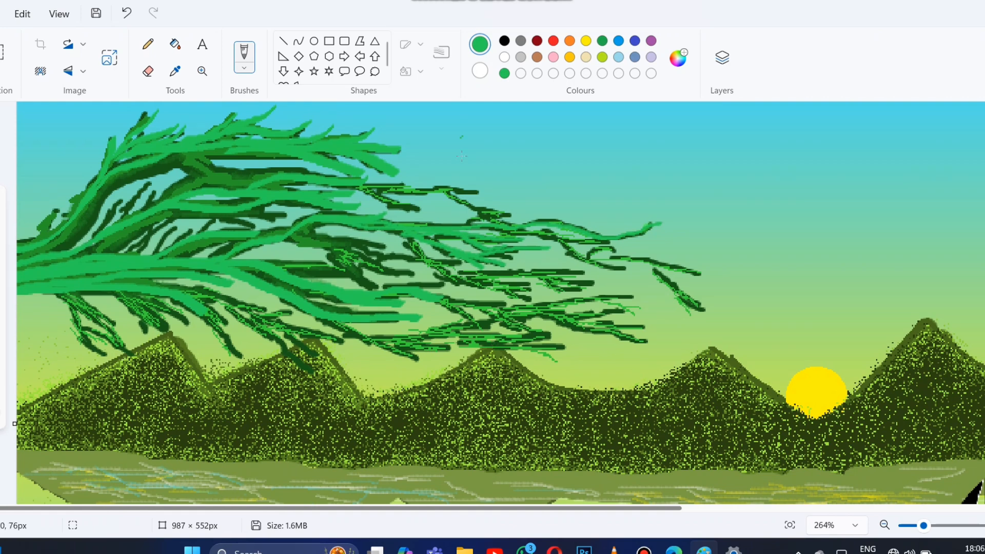
mouse_move(485, 193)
left_mouse_down()
mouse_move(349, 184)
mouse_move(402, 214)
mouse_move(283, 177)
left_mouse_up()
left_click_drag(523, 214, 364, 191)
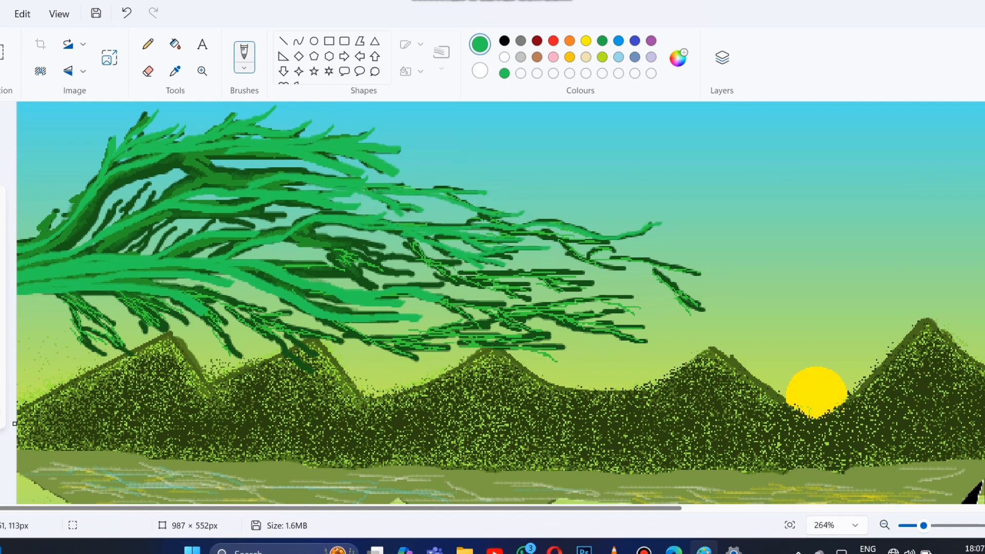
mouse_move(440, 221)
left_mouse_down()
mouse_move(537, 229)
mouse_move(460, 224)
mouse_move(547, 235)
mouse_move(604, 254)
left_mouse_up()
mouse_move(710, 275)
left_mouse_down()
mouse_move(595, 264)
mouse_move(677, 276)
mouse_move(640, 255)
mouse_move(708, 307)
left_mouse_up()
left_click_drag(667, 280, 700, 303)
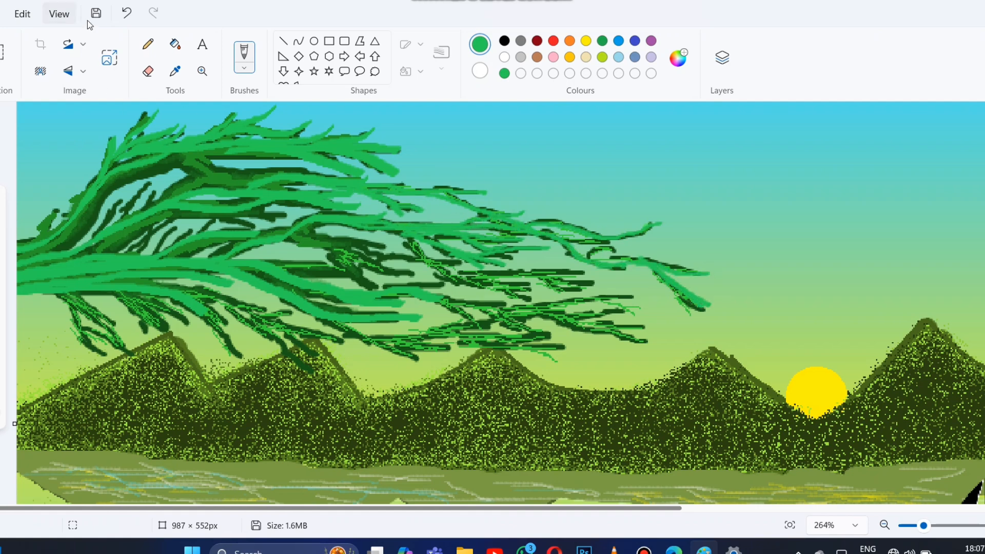
left_click(126, 13)
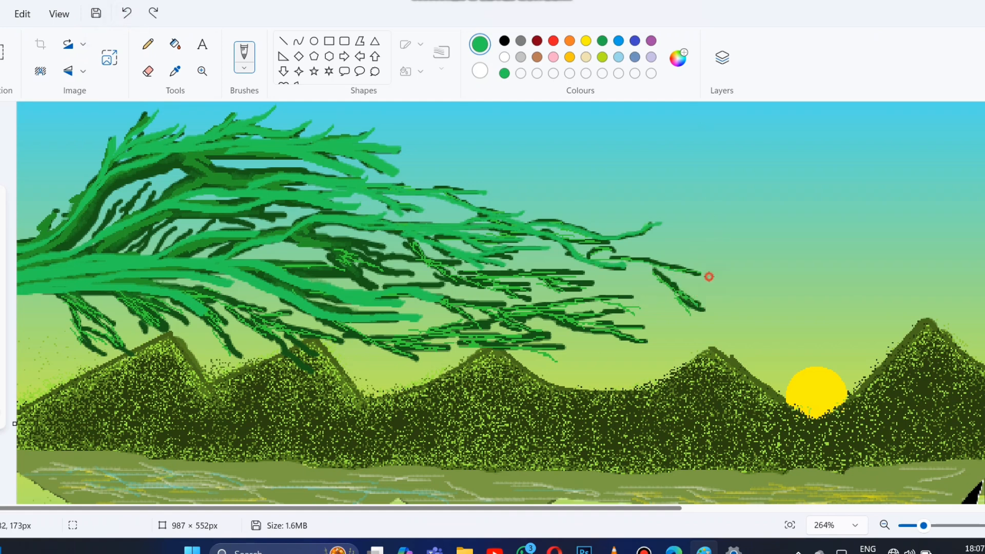
mouse_move(709, 277)
left_mouse_down()
mouse_move(609, 264)
mouse_move(621, 248)
mouse_move(585, 256)
mouse_move(652, 267)
mouse_move(678, 294)
mouse_move(712, 308)
mouse_move(676, 293)
mouse_move(694, 321)
left_mouse_up()
Highlight the lower outer twigs above the mountain peaks in bright green.
mouse_move(641, 297)
left_mouse_down()
mouse_move(571, 306)
mouse_move(442, 298)
mouse_move(491, 328)
mouse_move(537, 336)
left_mouse_up()
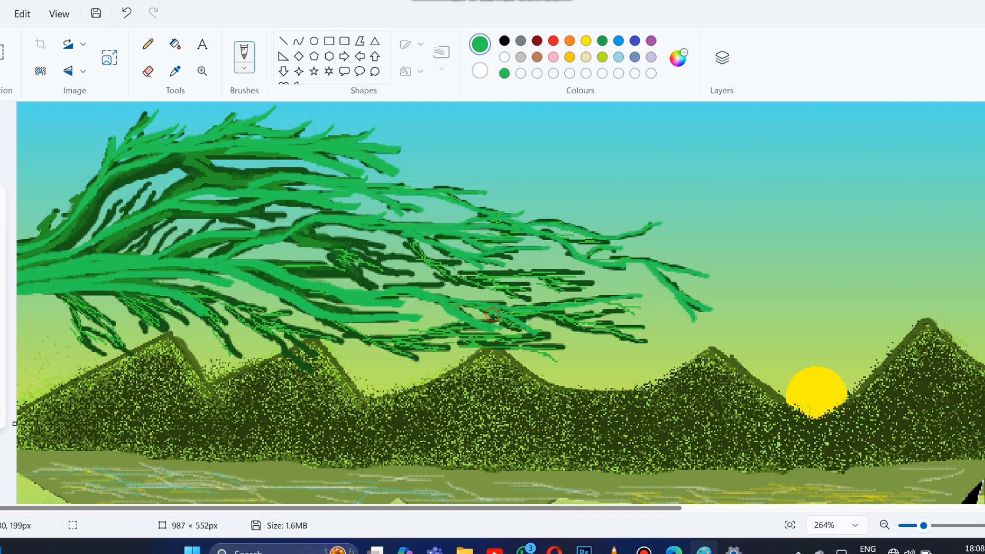
mouse_move(488, 309)
left_mouse_down()
mouse_move(542, 345)
mouse_move(645, 326)
left_mouse_up()
left_click_drag(588, 331, 659, 344)
left_click_drag(641, 308, 548, 316)
left_click_drag(601, 302, 658, 323)
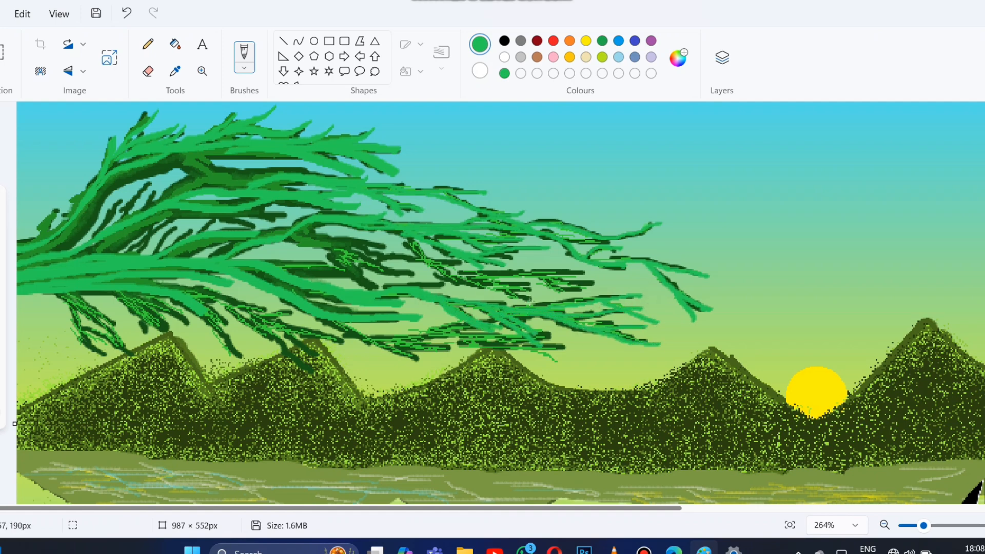
mouse_move(556, 348)
left_mouse_down()
mouse_move(413, 332)
mouse_move(369, 338)
mouse_move(277, 299)
left_mouse_up()
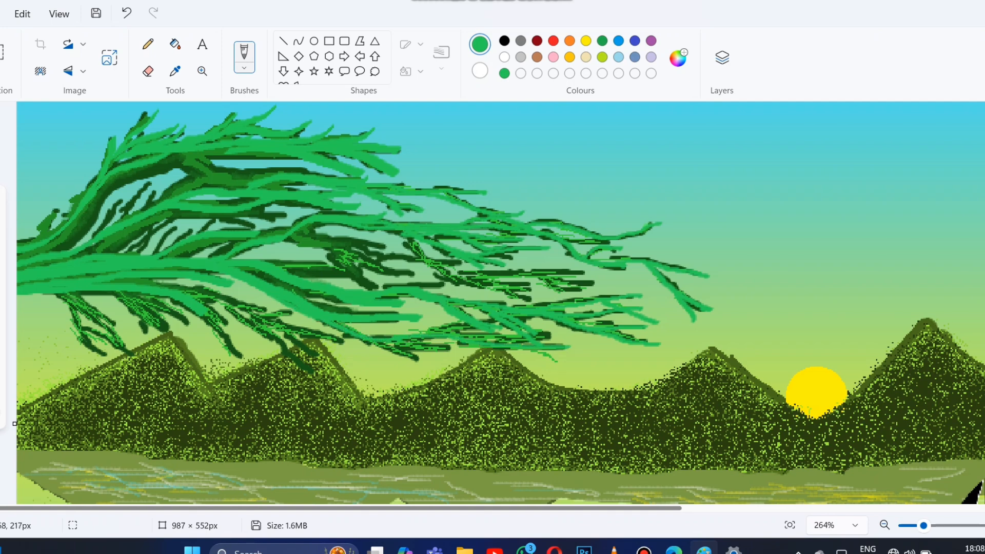
Brush bright green over the drooping twigs beneath the branch, down to the first two mountain peaks.
mouse_move(193, 292)
left_mouse_down()
mouse_move(251, 320)
mouse_move(308, 367)
left_mouse_up()
mouse_move(201, 299)
left_mouse_down()
mouse_move(321, 358)
mouse_move(344, 342)
left_mouse_up()
left_click_drag(201, 305, 235, 342)
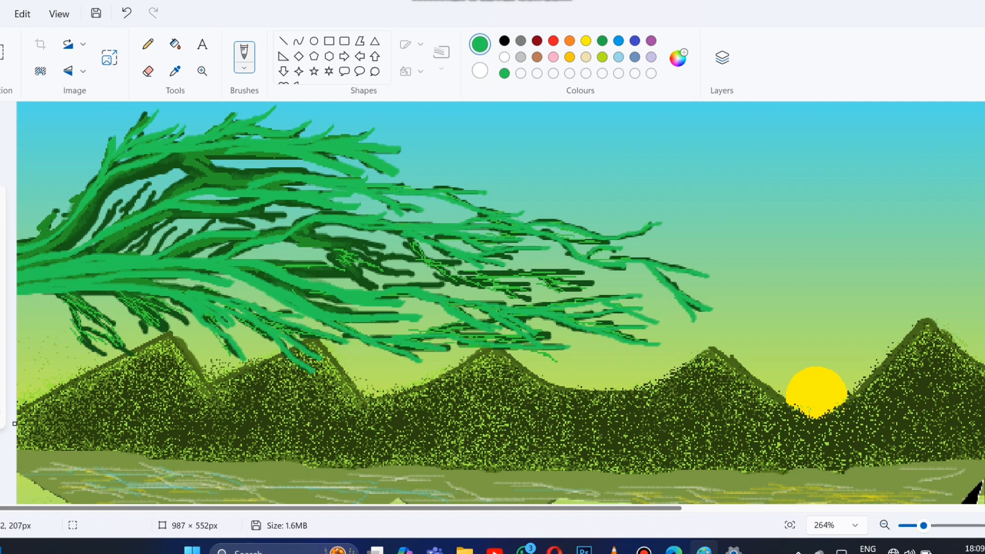
mouse_move(53, 290)
left_mouse_down()
mouse_move(122, 324)
mouse_move(60, 293)
mouse_move(128, 354)
left_mouse_up()
mouse_move(51, 293)
left_mouse_down()
mouse_move(80, 337)
mouse_move(110, 360)
left_mouse_up()
left_click_drag(80, 292, 170, 328)
left_click_drag(116, 298, 150, 339)
mouse_move(110, 292)
left_mouse_down()
mouse_move(202, 333)
mouse_move(195, 342)
left_mouse_up()
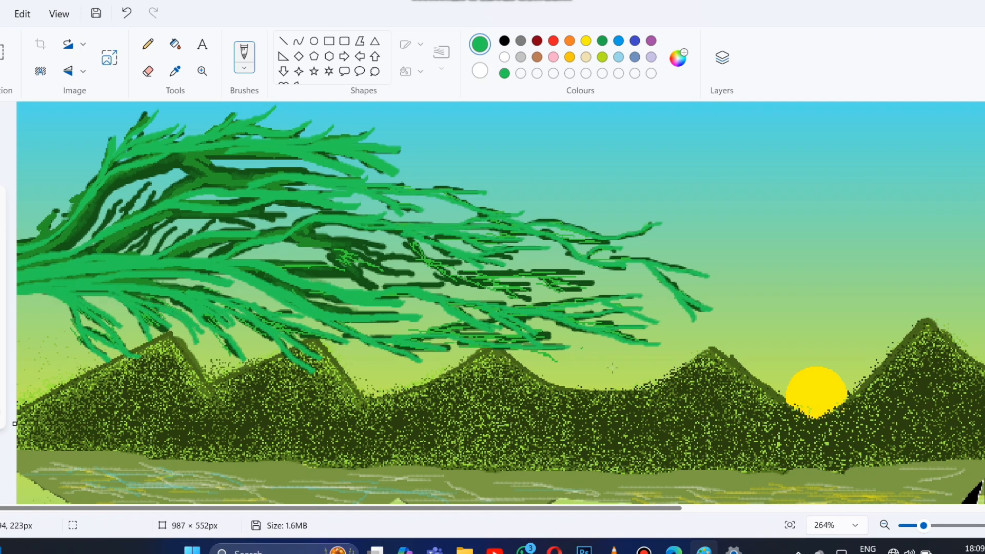
Cover the remaining dark twigs in the middle of the branch with bright green strokes.
mouse_move(578, 270)
left_mouse_down()
mouse_move(494, 273)
mouse_move(378, 257)
left_mouse_up()
left_click_drag(287, 237, 414, 273)
mouse_move(324, 248)
left_mouse_down()
mouse_move(380, 286)
mouse_move(262, 263)
left_mouse_up()
left_click_drag(446, 284, 371, 283)
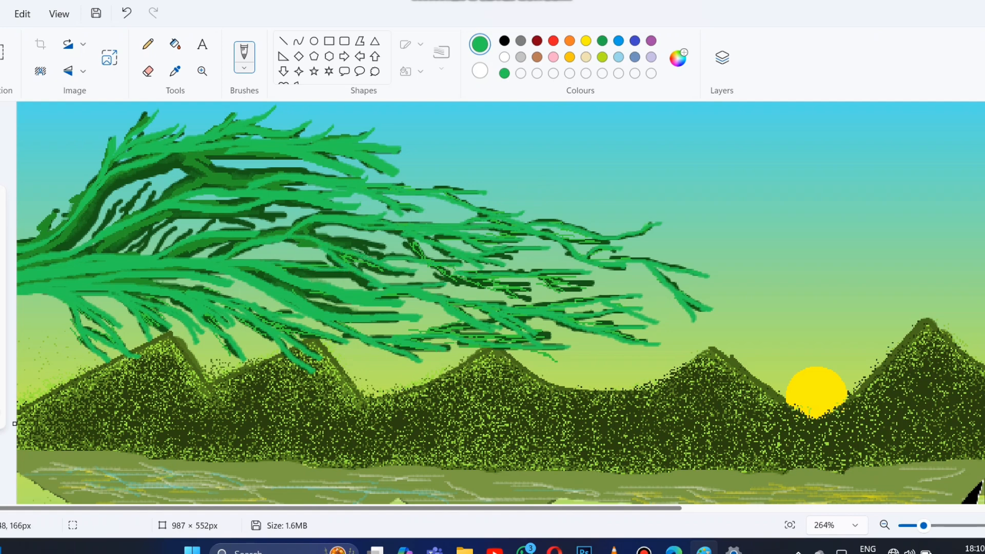
mouse_move(398, 248)
left_mouse_down()
mouse_move(311, 235)
mouse_move(411, 266)
left_mouse_up()
mouse_move(534, 275)
left_mouse_down()
mouse_move(609, 284)
mouse_move(451, 276)
mouse_move(363, 225)
left_mouse_up()
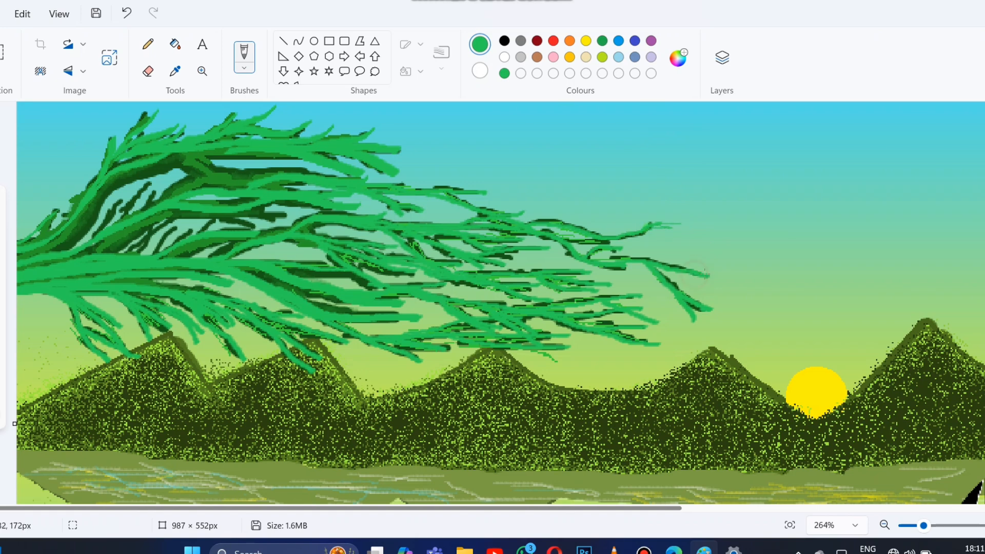
Undo the last stroke and add fine bright green offshoots to the far tip and the outer, upper and lower twigs.
left_click(126, 14)
left_click_drag(690, 307, 724, 314)
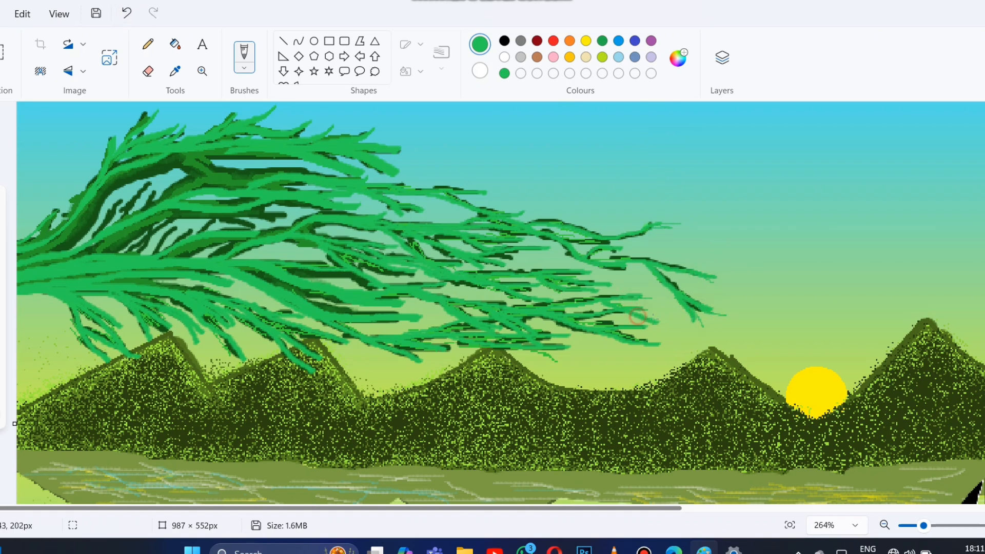
left_click_drag(653, 318, 669, 322)
left_click_drag(451, 198, 506, 214)
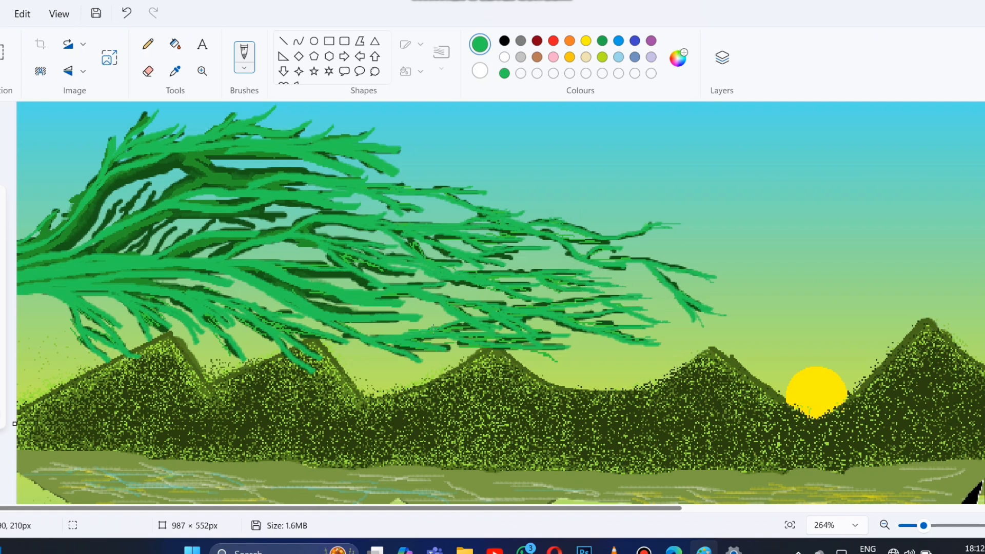
left_click_drag(370, 339, 388, 361)
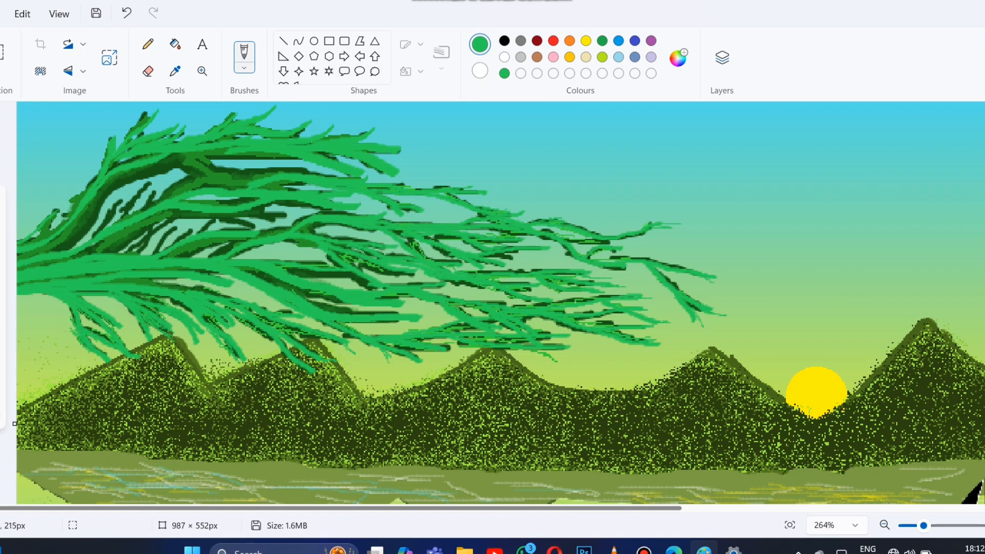
Mix a darker green and shade the underside of the upper bough down to the branch's base.
left_click(677, 58)
left_click_drag(530, 129, 531, 169)
left_click(392, 446)
mouse_move(174, 159)
left_mouse_down()
mouse_move(126, 175)
mouse_move(89, 221)
mouse_move(21, 249)
left_mouse_up()
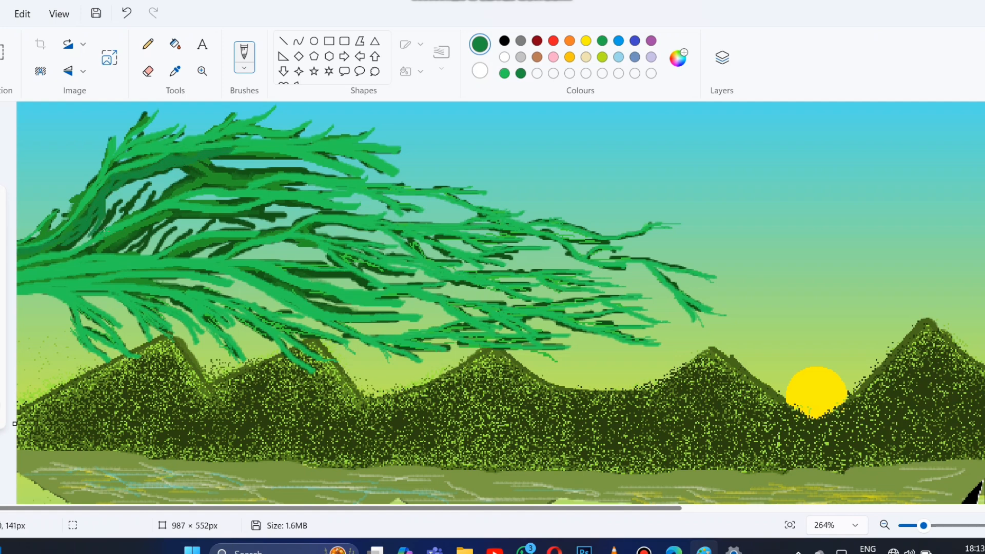
left_click_drag(164, 177, 52, 251)
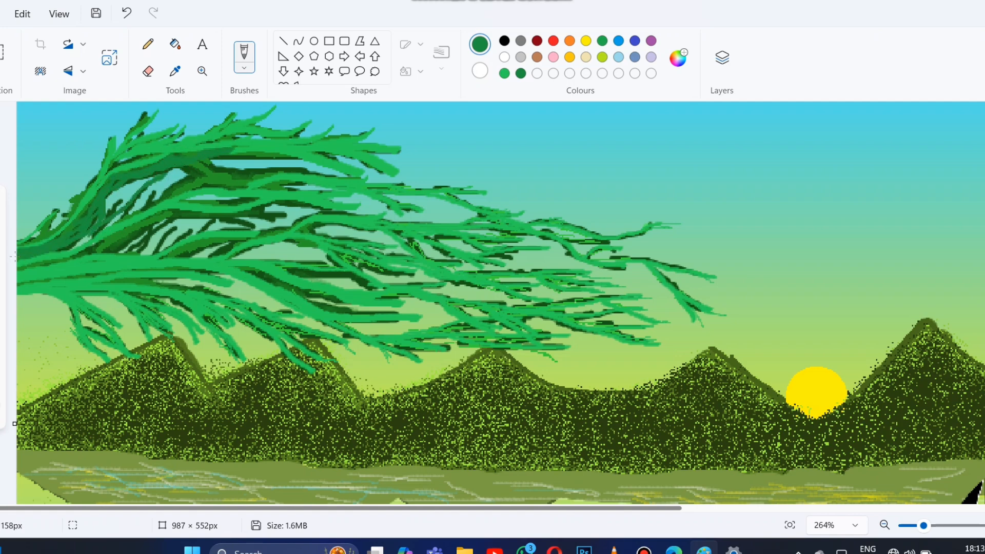
mouse_move(134, 186)
left_mouse_down()
mouse_move(31, 259)
mouse_move(3, 260)
left_mouse_up()
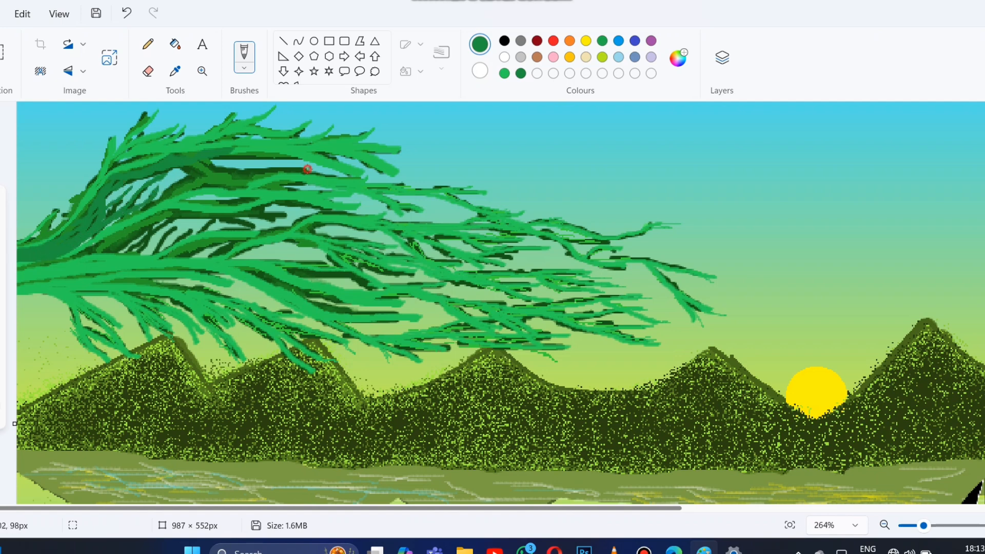
Shade the inner twigs between the upper and middle boughs in the darker green.
left_click_drag(307, 169, 127, 213)
left_click_drag(190, 178, 108, 217)
left_click_drag(264, 161, 142, 204)
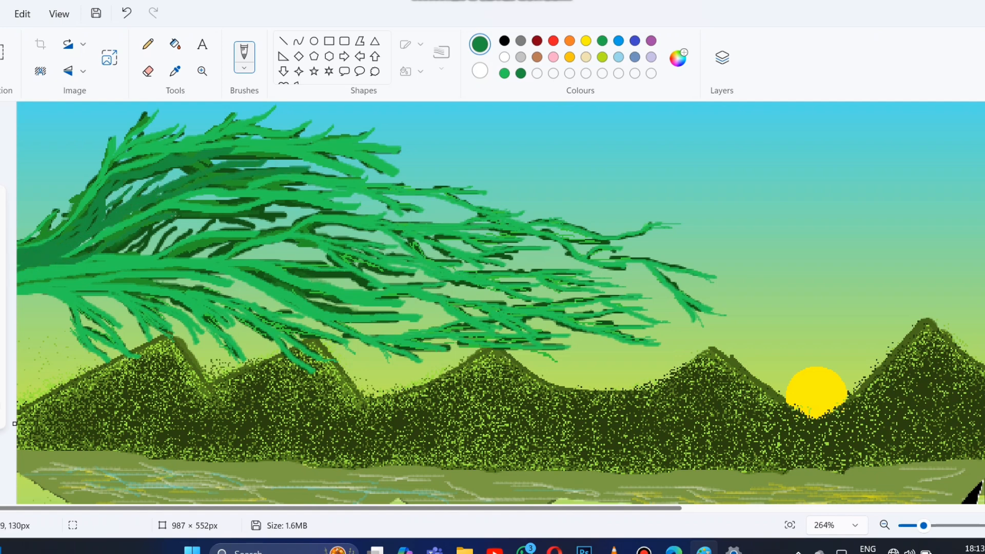
left_click_drag(259, 218, 23, 266)
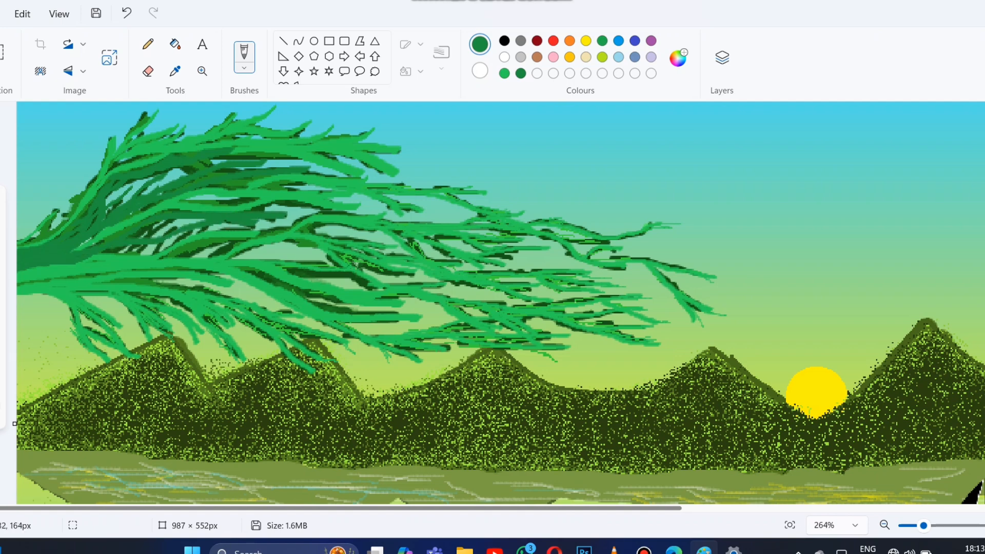
Shade the lower boughs from tip to base and the steep uppermost shoot in the darker green.
mouse_move(375, 284)
left_mouse_down()
mouse_move(103, 264)
mouse_move(20, 283)
left_mouse_up()
mouse_move(403, 311)
left_mouse_down()
mouse_move(354, 309)
mouse_move(202, 270)
mouse_move(19, 286)
left_mouse_up()
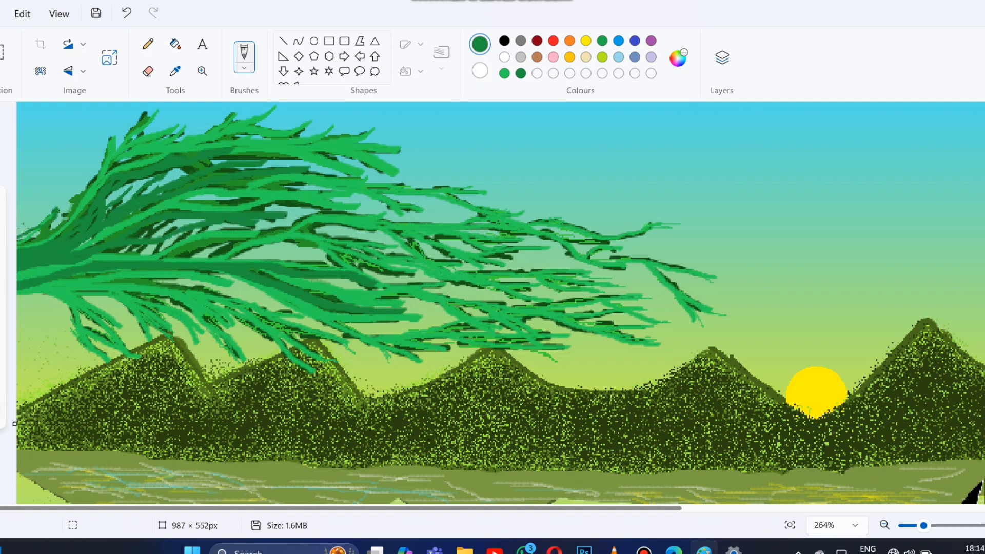
left_click_drag(135, 128, 69, 220)
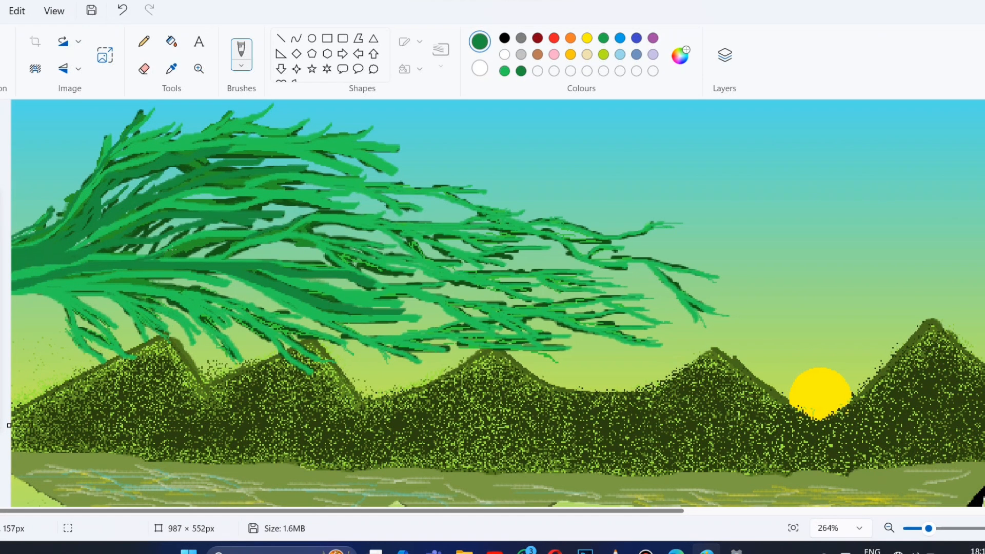
left_click(793, 527)
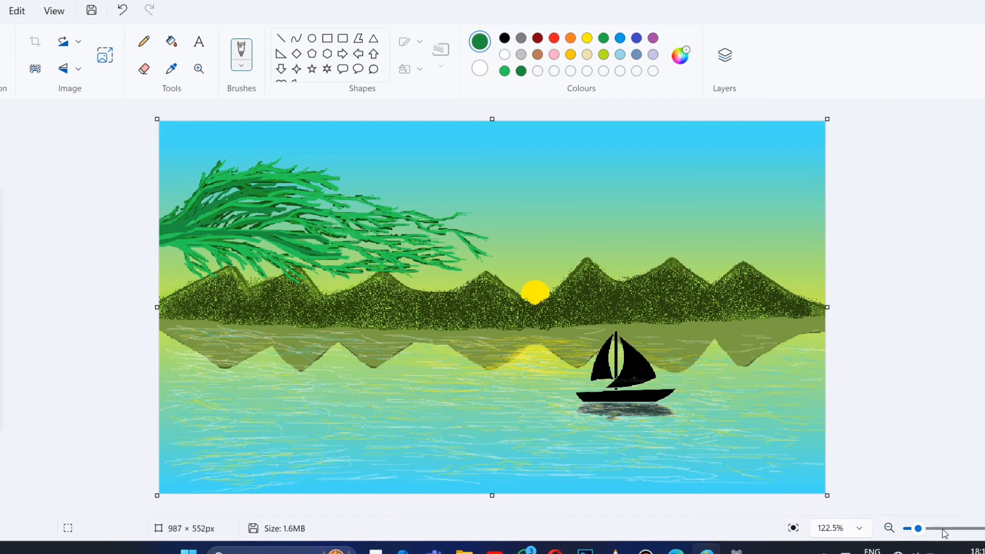
Mix a dark green drawing colour for shading the mountains.
left_click(984, 528)
scroll(459, 136, "down", 3)
left_click(603, 54)
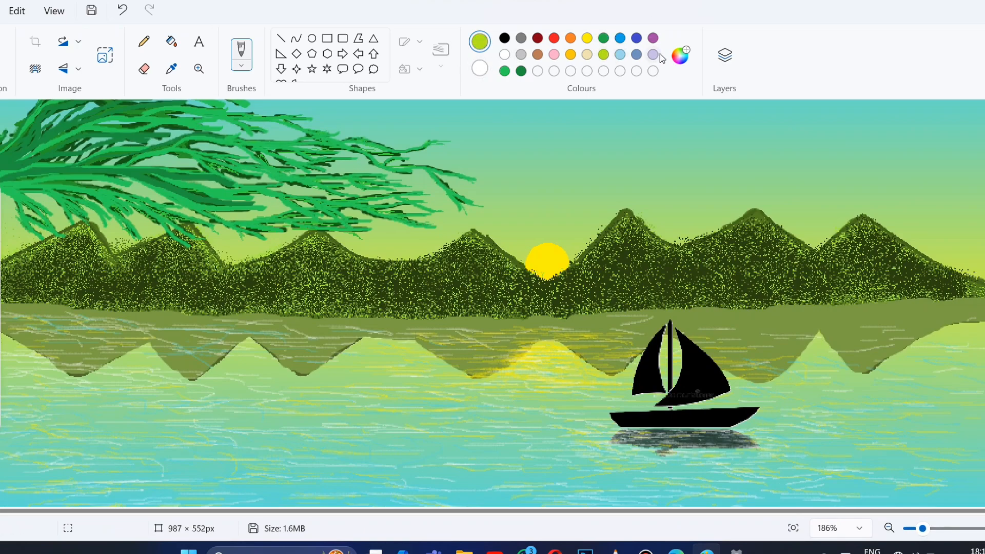
left_click(679, 55)
left_click(348, 129)
left_click(532, 109)
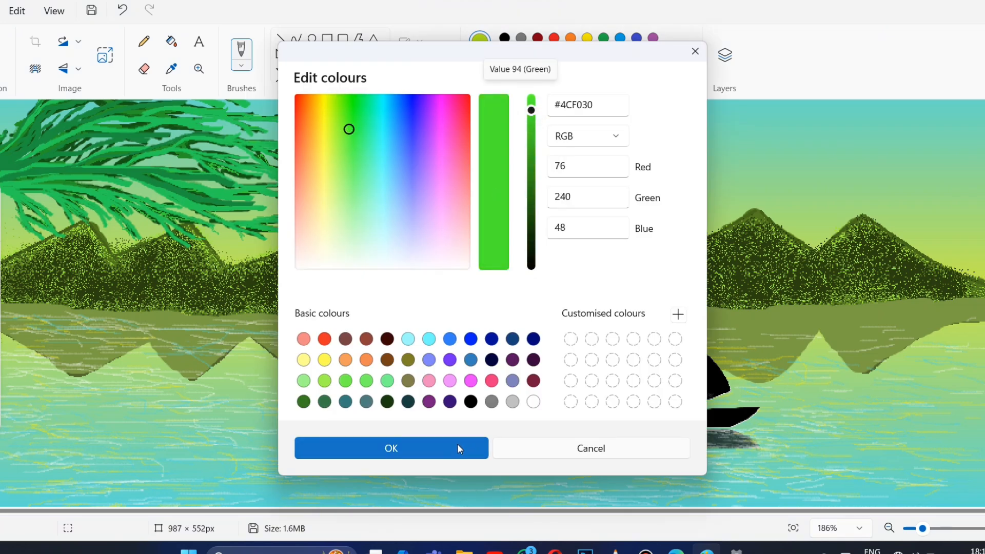
left_click(532, 198)
left_click(532, 218)
left_click(441, 445)
Adjust the airbrush size and spray dark green over the leftmost mountain.
left_click(241, 66)
left_click(239, 186)
left_click(2, 400)
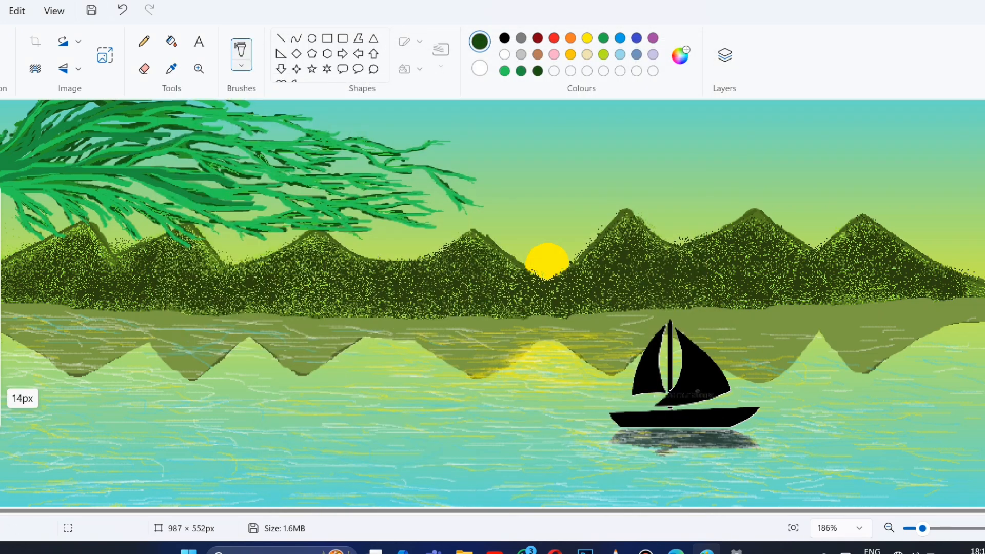
left_click_drag(213, 510, 197, 510)
mouse_move(105, 267)
left_mouse_down()
mouse_move(108, 254)
mouse_move(90, 285)
mouse_move(54, 270)
left_mouse_up()
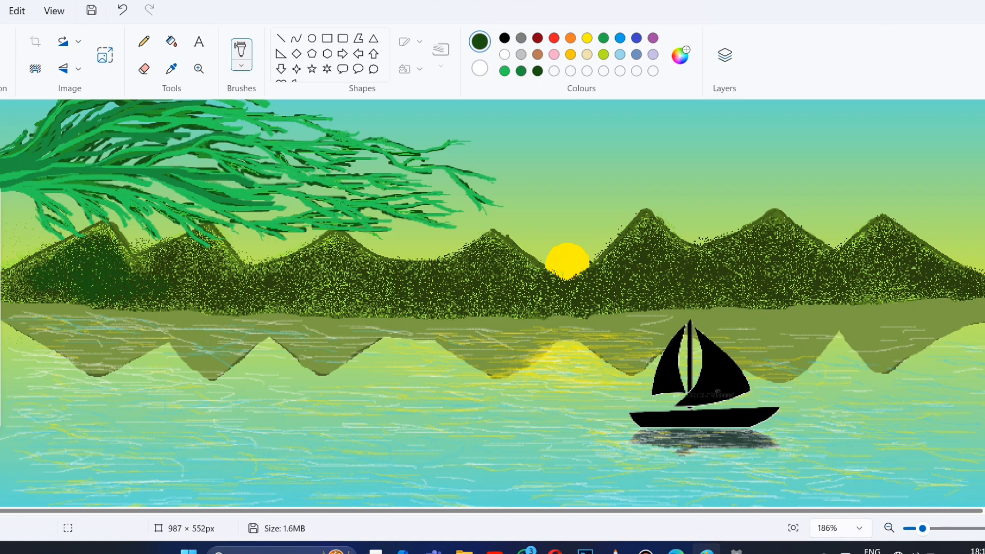
scroll(508, 426, "up", 4)
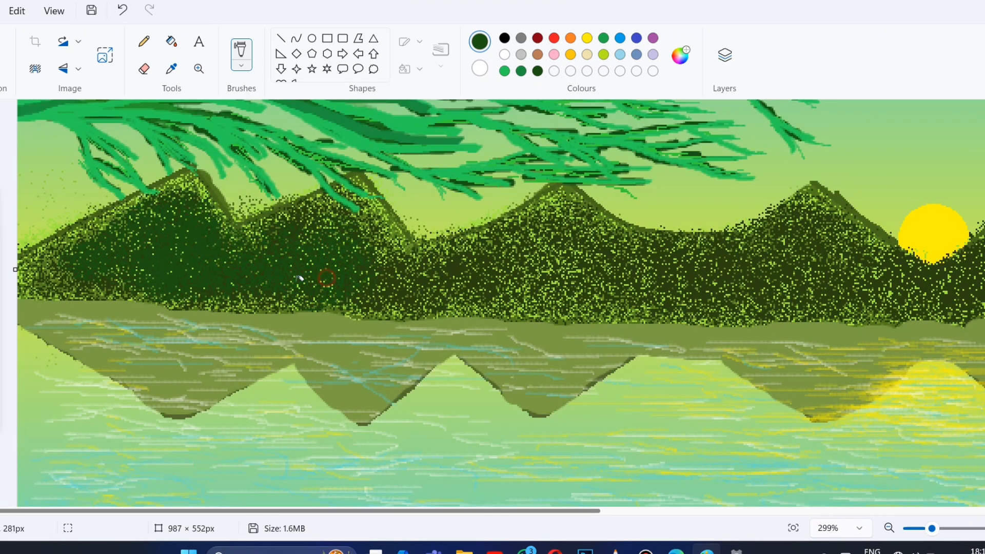
Spray the dark green from the second mountain past the sun and across the mountains on its far side.
mouse_move(299, 277)
left_mouse_down()
mouse_move(164, 205)
mouse_move(59, 251)
mouse_move(41, 272)
mouse_move(139, 232)
mouse_move(220, 215)
mouse_move(619, 270)
mouse_move(604, 266)
mouse_move(645, 307)
left_mouse_up()
left_click_drag(572, 510, 745, 511)
mouse_move(580, 272)
left_mouse_down()
mouse_move(544, 253)
mouse_move(585, 274)
mouse_move(528, 213)
mouse_move(798, 231)
mouse_move(761, 200)
mouse_move(641, 261)
mouse_move(551, 221)
left_mouse_up()
left_click_drag(747, 510, 955, 510)
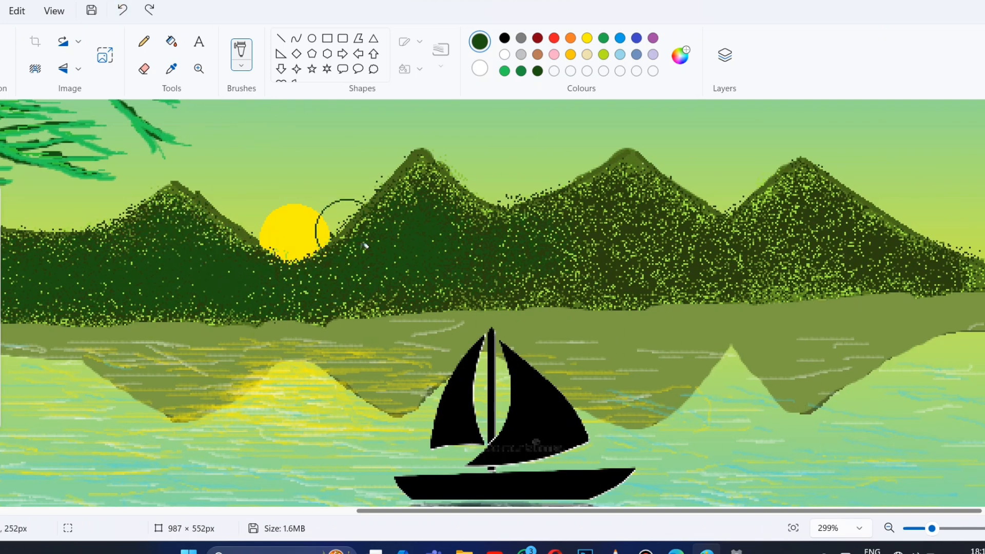
mouse_move(331, 230)
left_mouse_down()
mouse_move(600, 244)
mouse_move(523, 272)
mouse_move(651, 246)
mouse_move(772, 259)
left_mouse_up()
Mix a still darker green and spray it over the mountains to the right of the sun.
left_click(680, 55)
left_click(531, 237)
left_click(454, 440)
mouse_move(806, 204)
left_mouse_down()
mouse_move(839, 246)
mouse_move(743, 248)
mouse_move(622, 189)
mouse_move(567, 272)
mouse_move(814, 265)
mouse_move(871, 247)
mouse_move(653, 226)
mouse_move(462, 257)
mouse_move(412, 193)
mouse_move(457, 260)
left_mouse_up()
left_click_drag(733, 513, 599, 514)
left_click(793, 527)
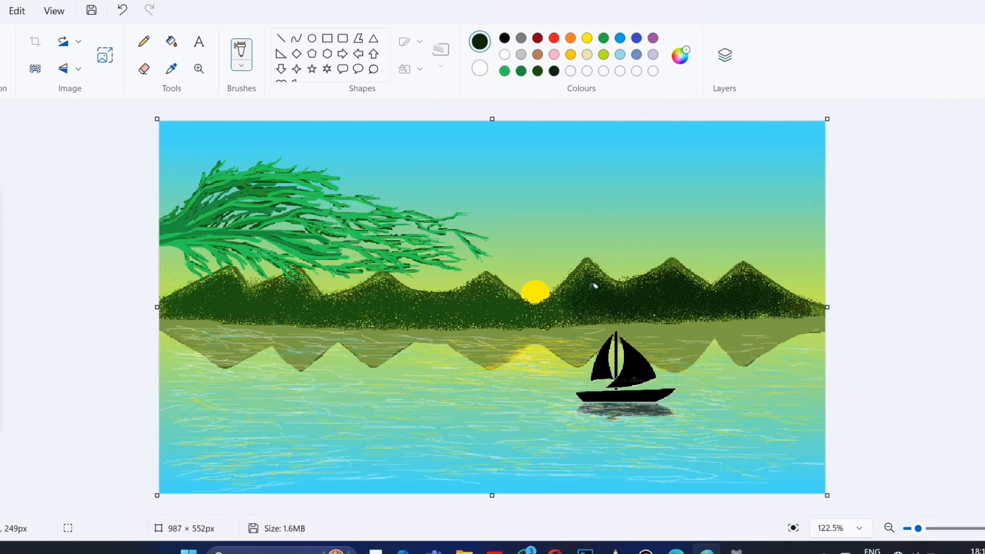
Spray the very dark green below the sun and over all the mountains to its left, reaching the canvas edge.
scroll(593, 285, "up", 3, "ctrl")
mouse_move(617, 263)
left_mouse_down()
mouse_move(607, 288)
mouse_move(503, 279)
mouse_move(480, 267)
mouse_move(498, 286)
mouse_move(592, 291)
mouse_move(503, 275)
mouse_move(492, 259)
mouse_move(453, 283)
mouse_move(392, 289)
mouse_move(471, 291)
mouse_move(379, 277)
left_mouse_up()
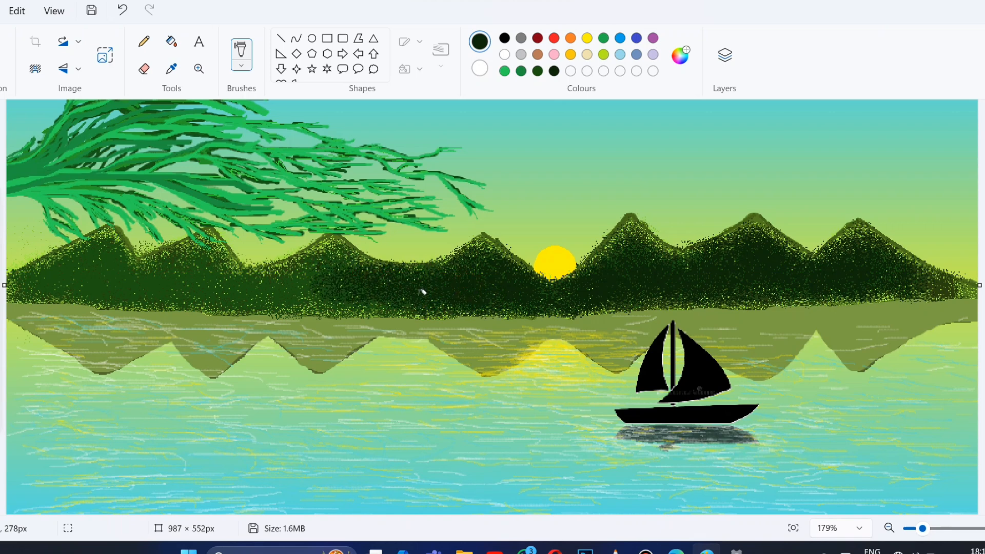
mouse_move(422, 292)
left_mouse_down()
mouse_move(343, 273)
mouse_move(391, 286)
mouse_move(267, 288)
mouse_move(335, 244)
mouse_move(284, 272)
mouse_move(228, 272)
left_mouse_up()
mouse_move(64, 282)
left_mouse_down()
mouse_move(102, 254)
mouse_move(182, 260)
left_mouse_up()
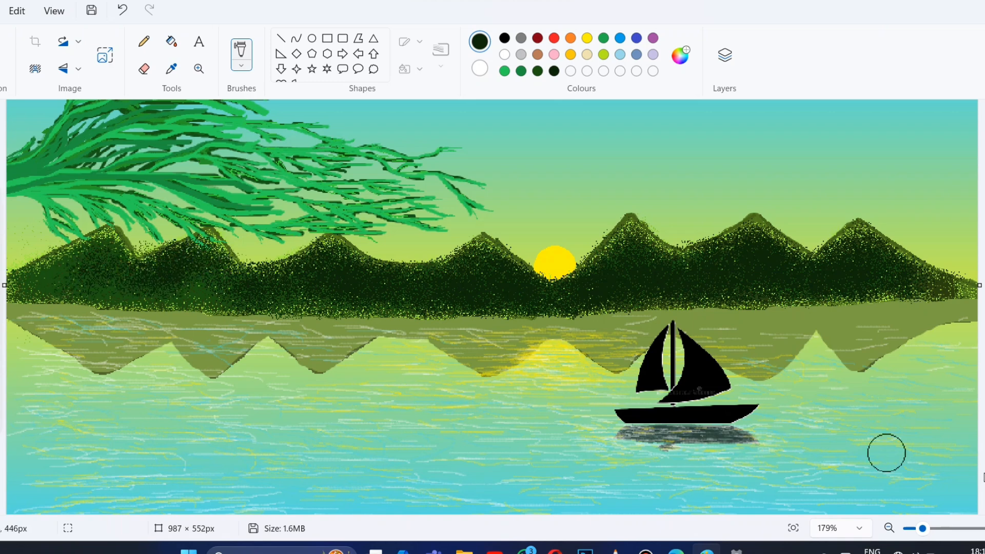
left_click(926, 528)
left_click_drag(564, 511, 359, 510)
mouse_move(182, 301)
left_mouse_down()
mouse_move(116, 263)
mouse_move(37, 274)
mouse_move(154, 263)
mouse_move(132, 237)
mouse_move(161, 258)
mouse_move(210, 253)
mouse_move(218, 277)
mouse_move(272, 239)
mouse_move(337, 265)
mouse_move(465, 295)
mouse_move(555, 292)
mouse_move(45, 265)
mouse_move(110, 281)
left_mouse_up()
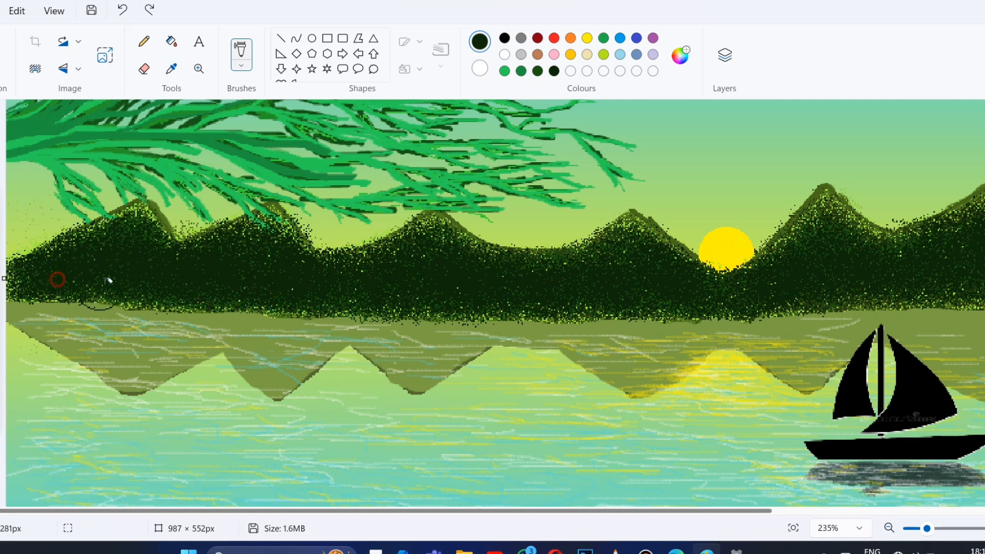
left_click_drag(118, 240, 88, 245)
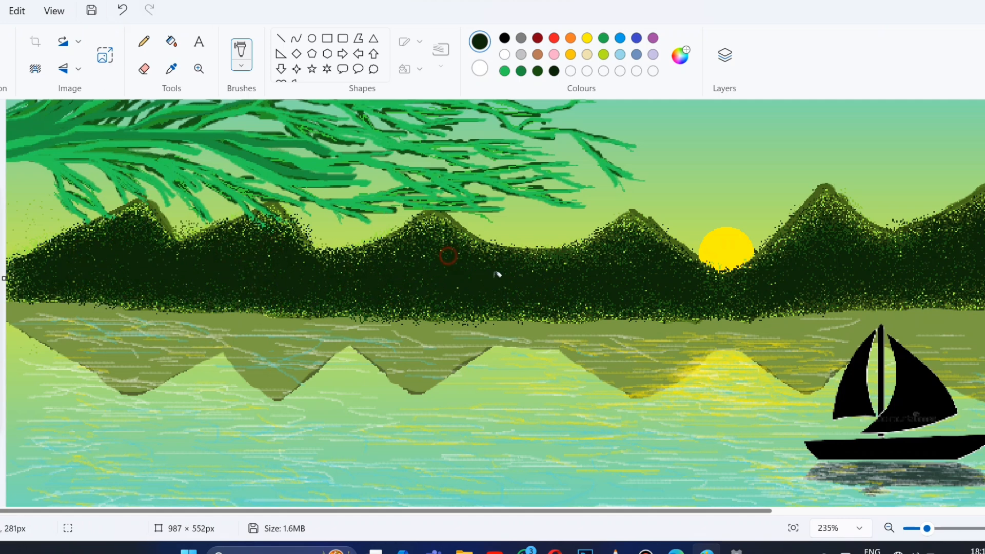
Mix a near-black green and outline the slopes of the two leftmost peaks with the Curve tool.
left_click(297, 39)
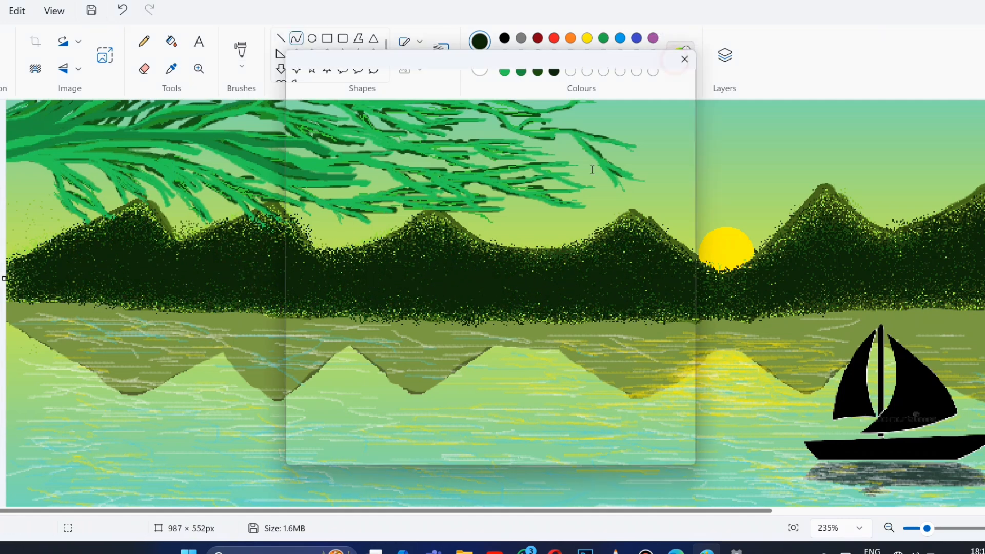
left_click(531, 244)
left_click(398, 448)
mouse_move(139, 200)
left_mouse_down()
mouse_move(6, 265)
mouse_move(173, 242)
left_mouse_up()
left_click_drag(169, 205, 171, 202)
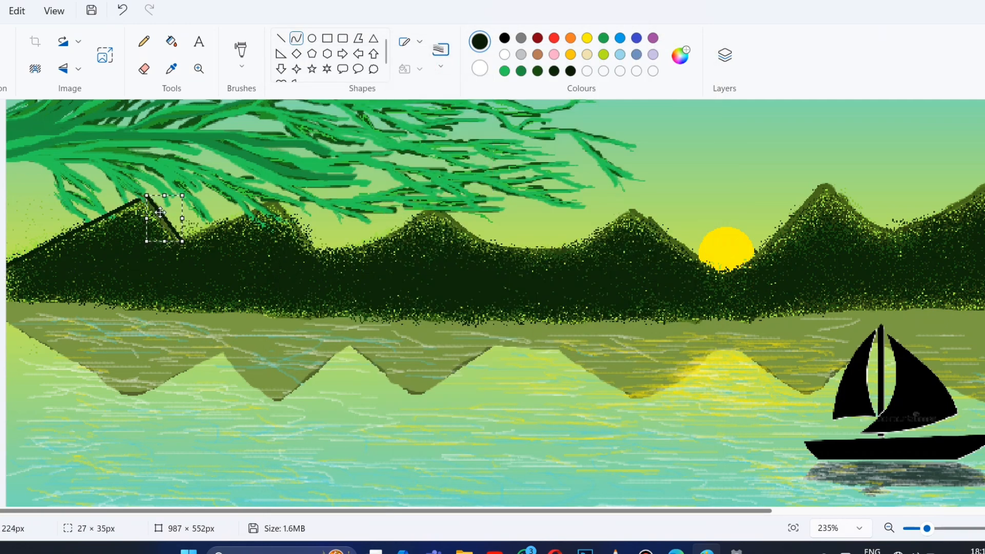
left_click(200, 224)
mouse_move(179, 240)
left_mouse_down()
mouse_move(269, 202)
mouse_move(322, 261)
left_mouse_up()
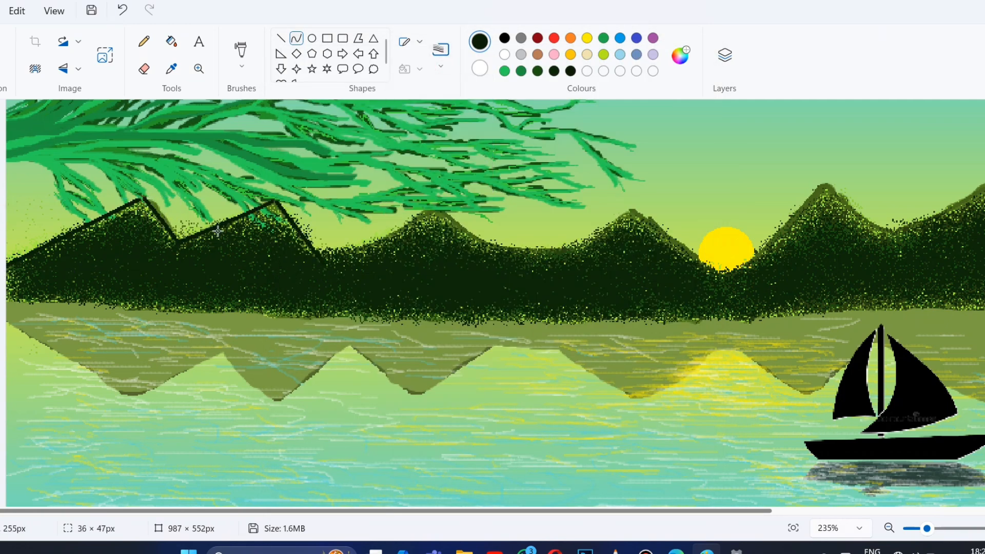
Outline the third and fourth peaks with bent curves, ending in the valley below the sun.
left_click_drag(434, 208, 323, 256)
left_click(379, 239)
left_click_drag(435, 210, 495, 246)
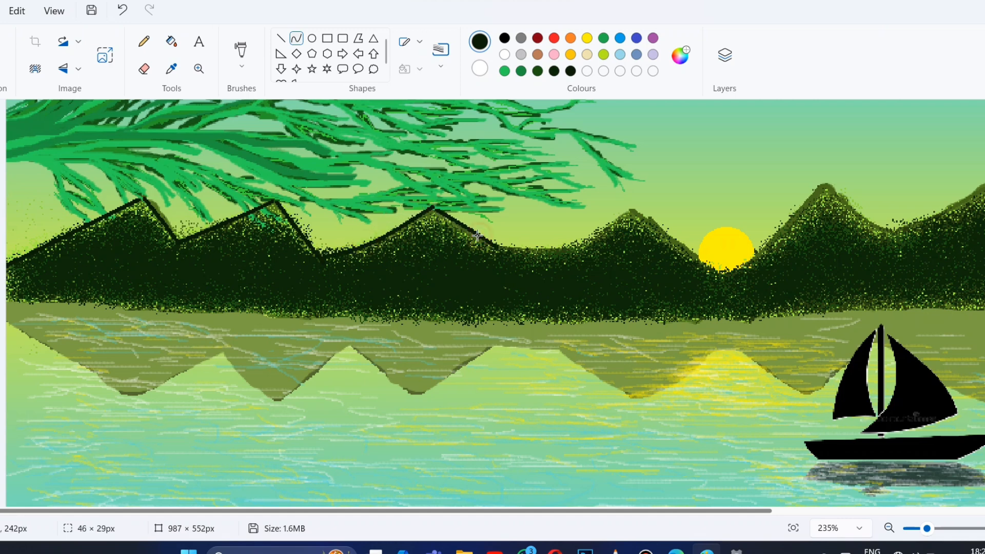
left_click(465, 231)
left_click_drag(627, 214, 502, 248)
left_click(573, 251)
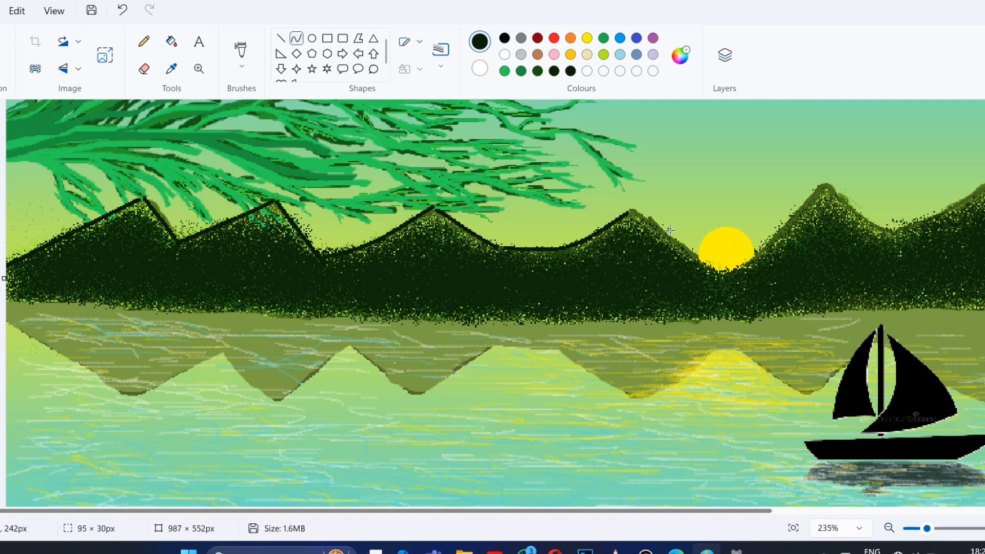
left_click_drag(634, 211, 722, 275)
left_click(682, 245)
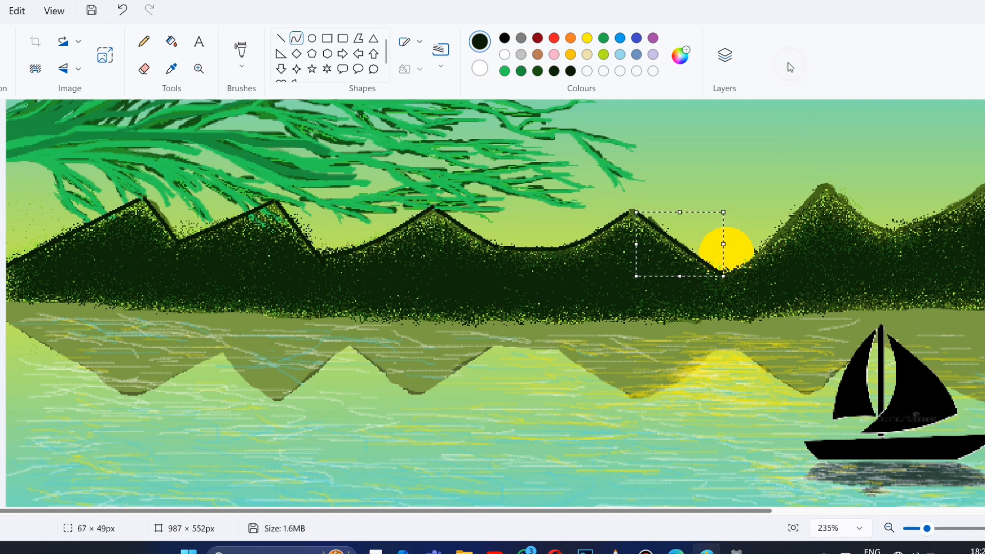
Outline both slopes of the first peak right of the sun with curves, undoing a misplaced curve on its far slope.
left_click_drag(825, 182, 723, 272)
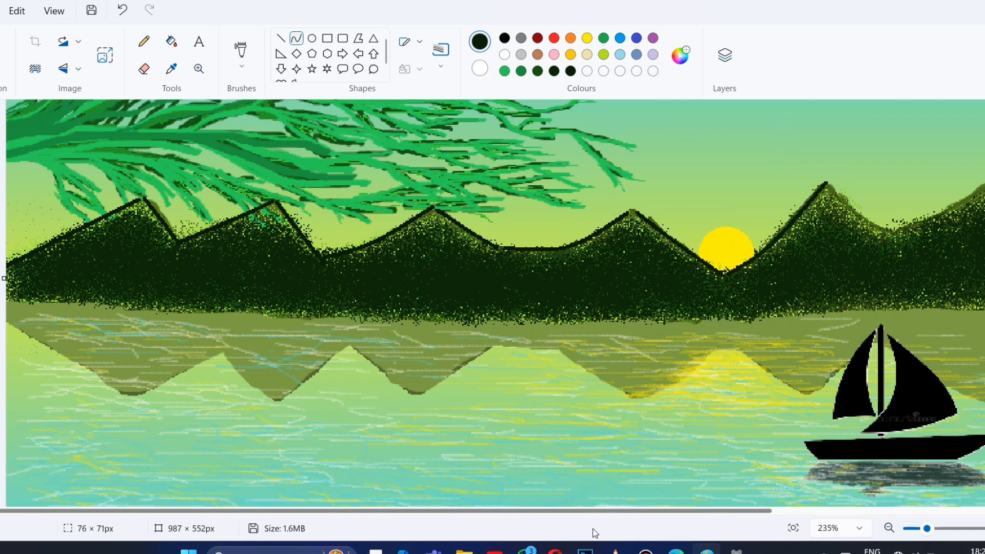
left_click_drag(593, 510, 744, 511)
mouse_move(628, 188)
left_mouse_down()
mouse_move(695, 233)
mouse_move(682, 214)
left_mouse_up()
left_click(738, 233)
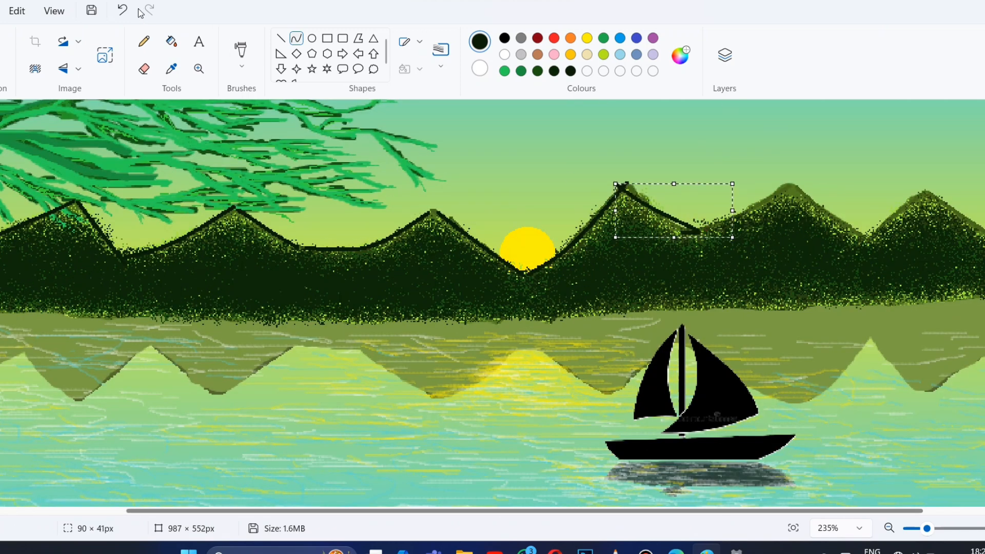
left_click(122, 9)
scroll(776, 304, "down", 3)
left_click(751, 488)
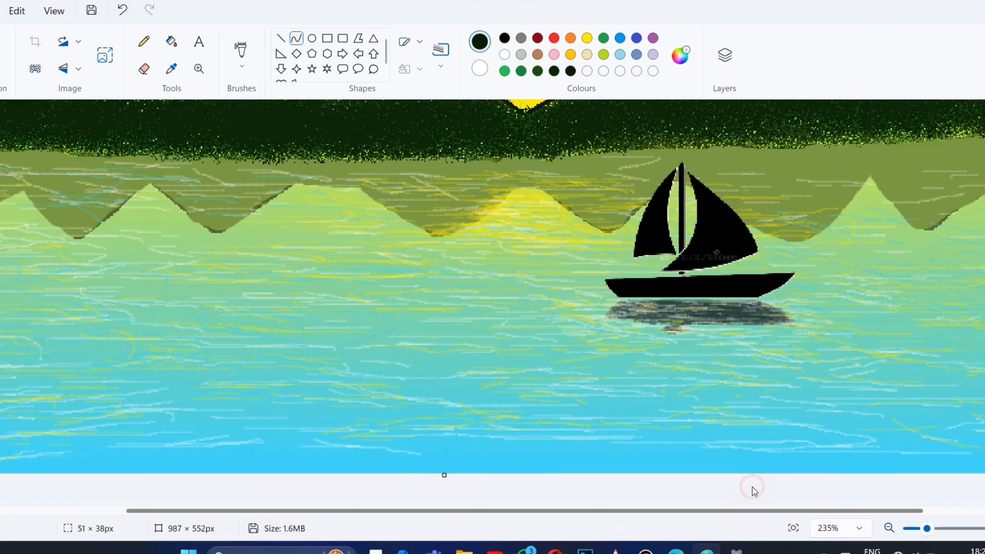
scroll(764, 353, "up", 4)
Outline both slopes of the second peak to the right of the sun with near-black green curves.
left_click_drag(927, 528, 920, 528)
left_click_drag(712, 236, 652, 263)
left_click(683, 254)
left_click_drag(715, 236, 768, 271)
left_click(960, 229)
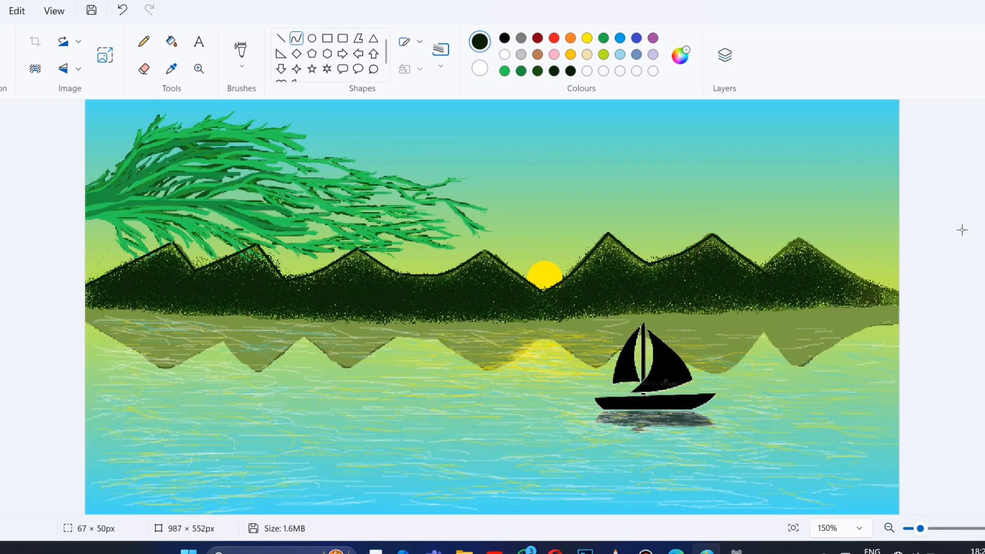
Outline the last peak's outer slope with a curve following the ridge down to the canvas's right edge.
mouse_move(796, 236)
left_mouse_down()
mouse_move(760, 267)
mouse_move(907, 295)
left_mouse_up()
left_click(926, 235)
left_click_drag(849, 266, 846, 275)
left_click(976, 230)
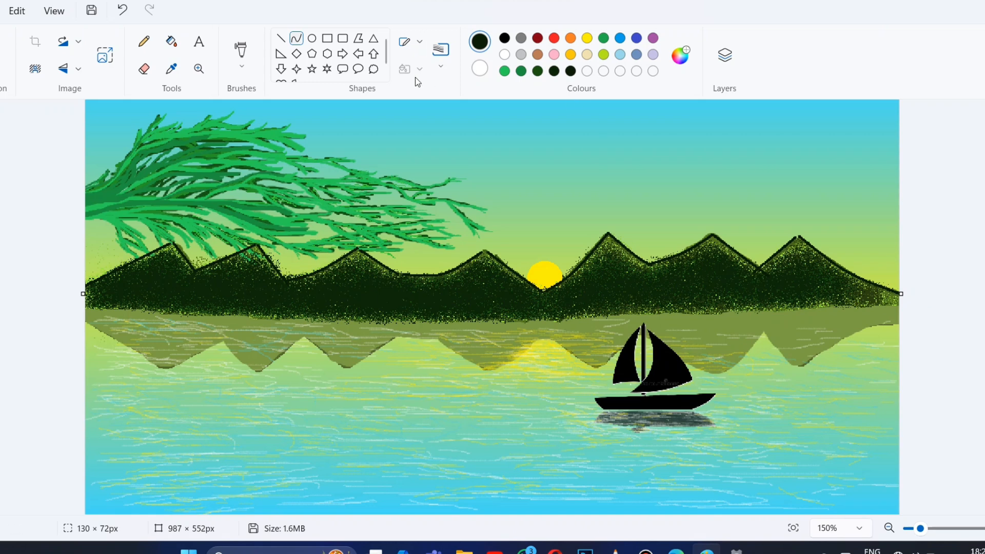
Thicken the branch's base at the canvas edge with bright green brush strokes, undoing an unwanted stroke.
left_click(241, 65)
left_click(262, 171)
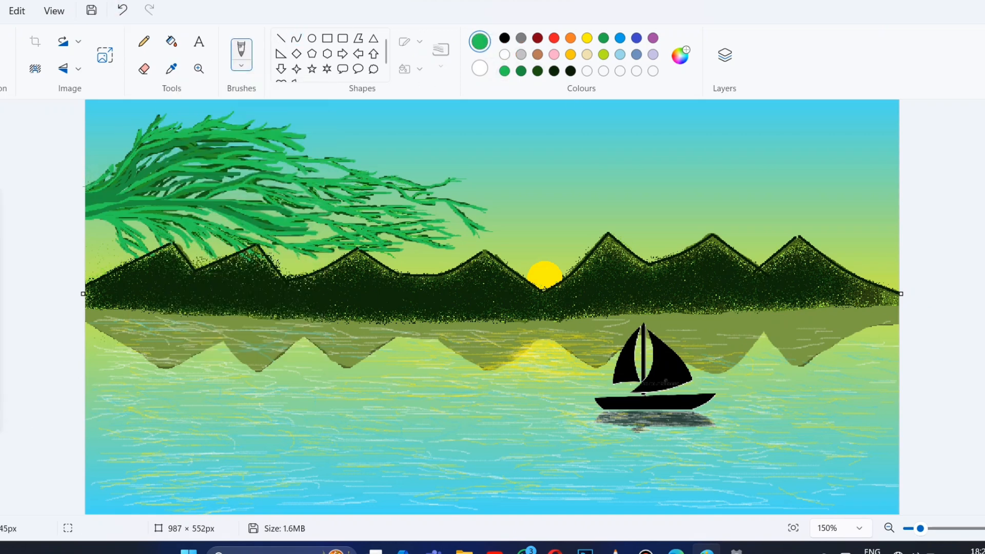
key("ctrl+z")
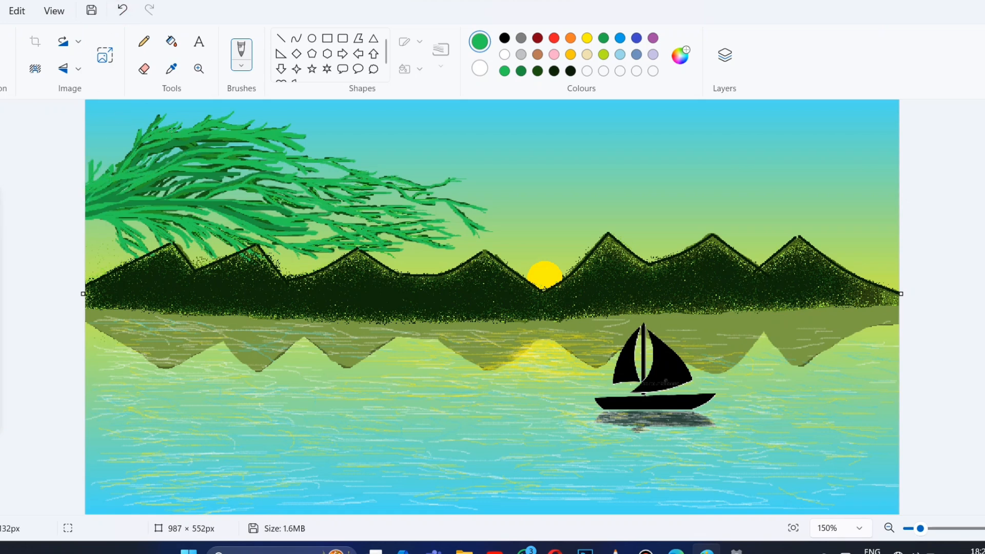
left_click(241, 66)
left_click(224, 281)
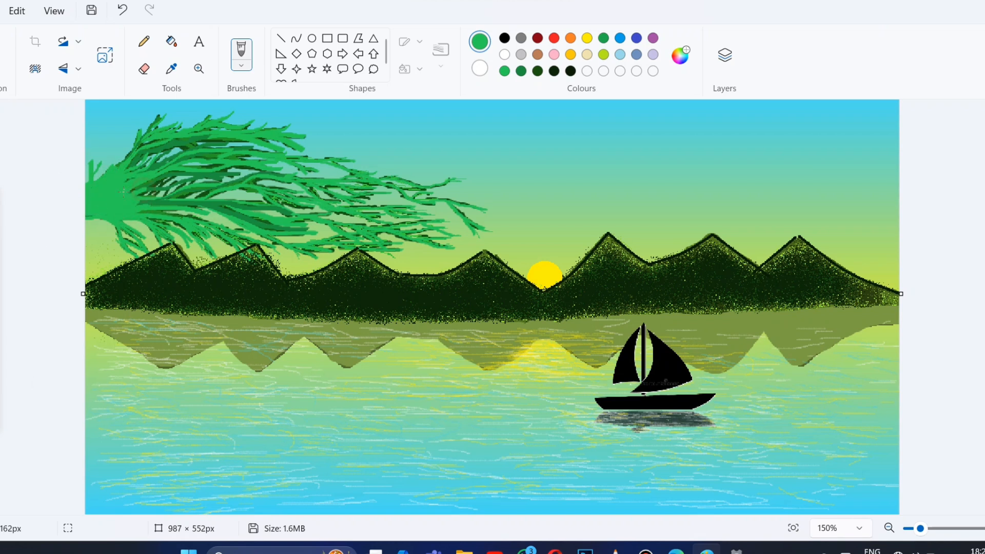
Choose the Pencil and mix a dark grey drawing colour for details in the sky above the sun.
left_click(793, 528)
left_click(144, 41)
left_click(504, 37)
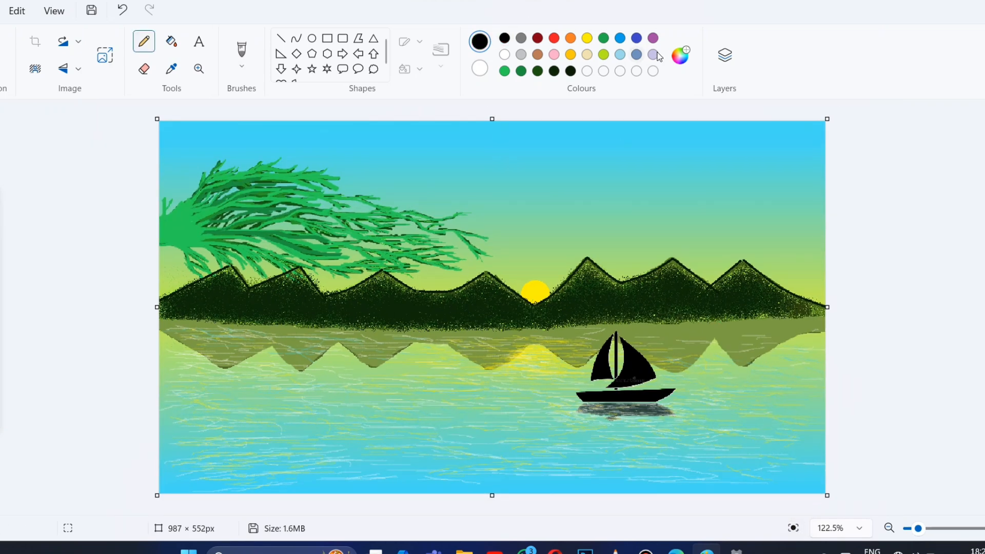
left_click(680, 55)
left_click_drag(531, 263, 533, 199)
left_click(446, 451)
left_click_drag(918, 528, 925, 528)
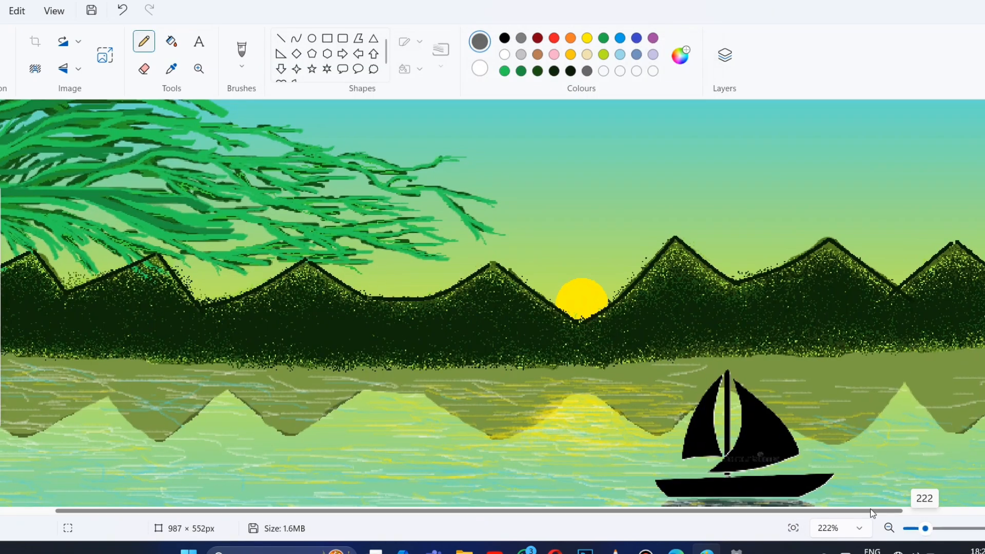
Draw small dark grey birds rising from the sun into the sky, undoing the unwanted strokes.
key("ctrl+z")
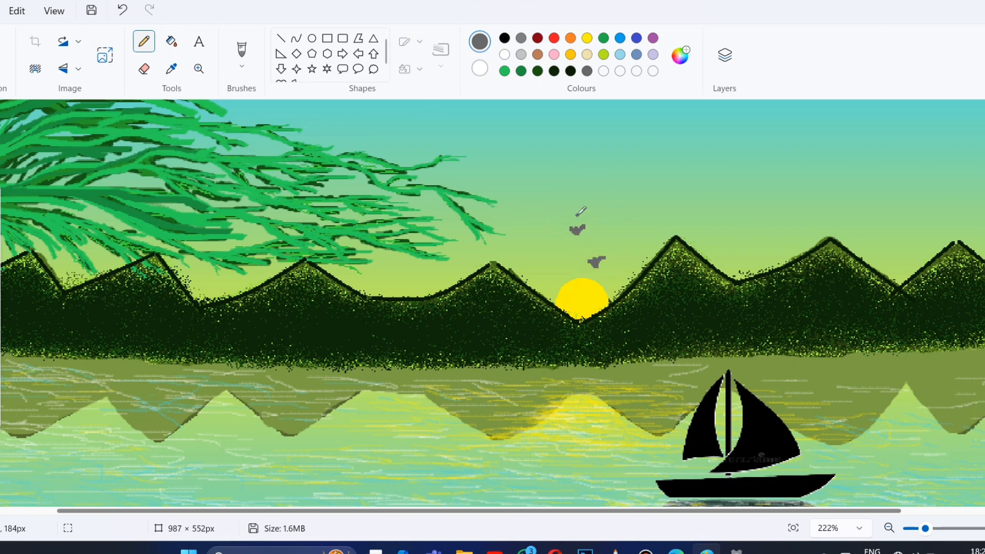
left_click_drag(538, 217, 537, 202)
left_click(122, 9)
left_click(122, 10)
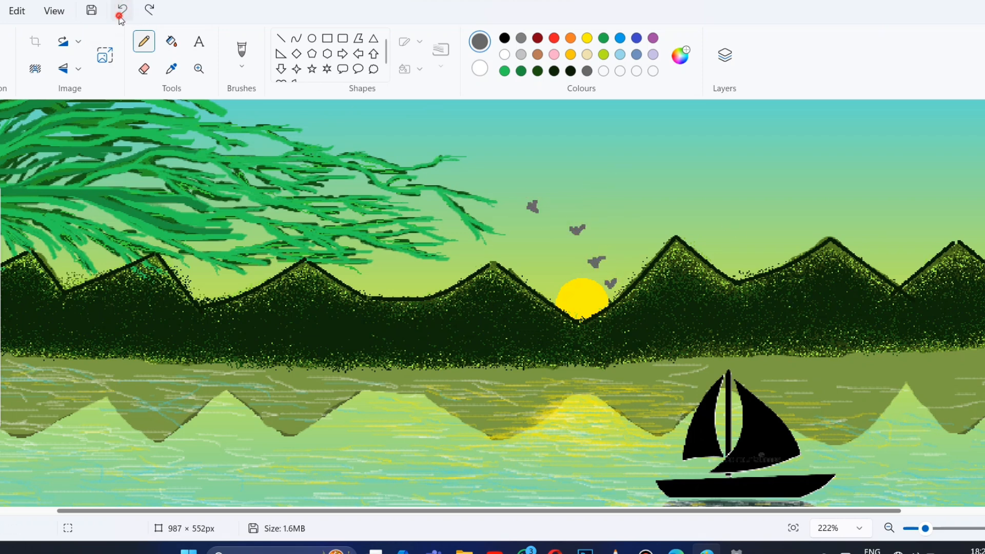